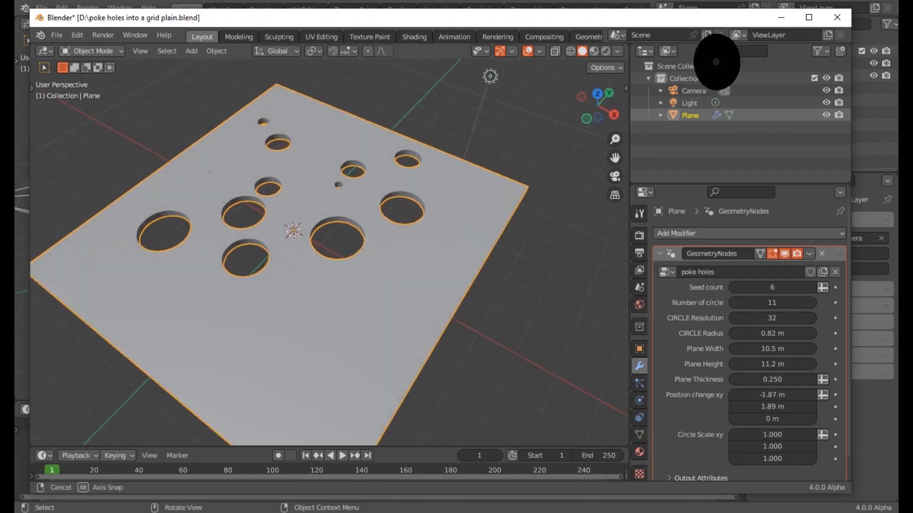
Set the number of circles in the poke holes modifier to 5
{"action": "middle_click_drag", "start_coordinate": [329, 251], "coordinate": [370, 282], "text": "shift"}
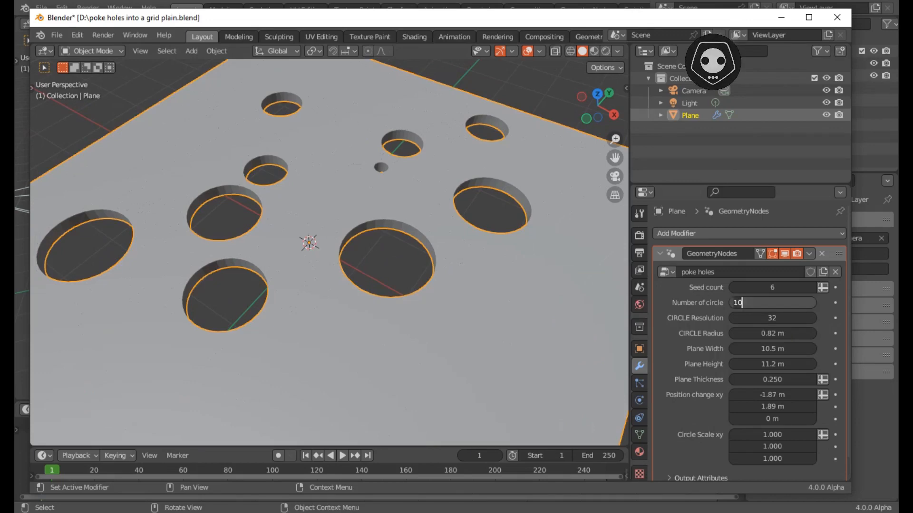
{"action": "key", "text": "BackSpace"}
{"action": "key", "text": "BackSpace"}
{"action": "type", "text": "5"}
{"action": "key", "text": "Return"}
{"action": "scroll", "coordinate": [329, 252], "scroll_direction": "down", "scroll_amount": 2}
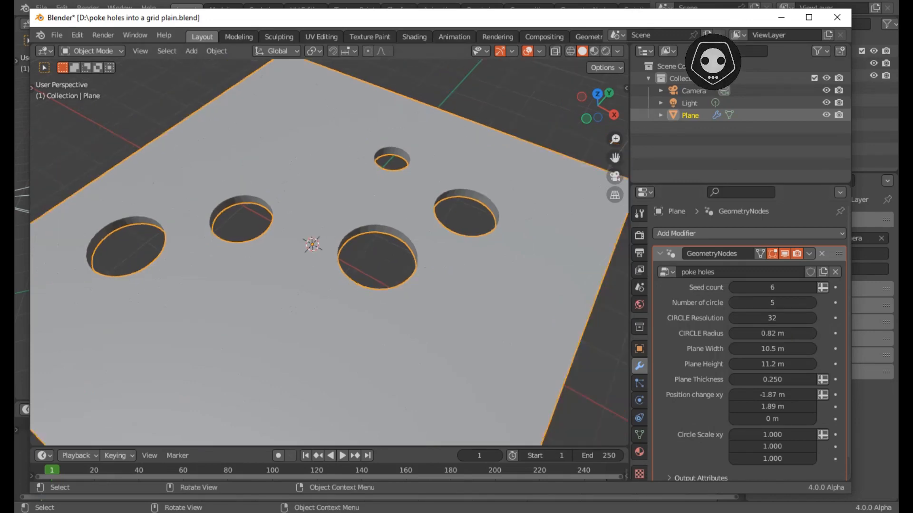
Set the number of circles in the poke holes modifier to 9
{"action": "left_click", "coordinate": [772, 302]}
{"action": "type", "text": "9"}
{"action": "key", "text": "Return"}
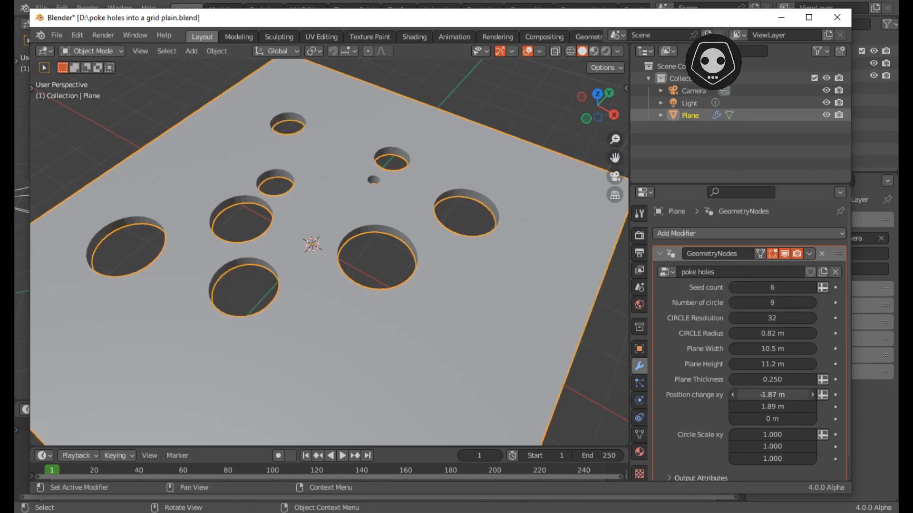
Set the circle resolution of the holes to 12
{"action": "scroll", "coordinate": [329, 252], "scroll_direction": "up", "scroll_amount": 4}
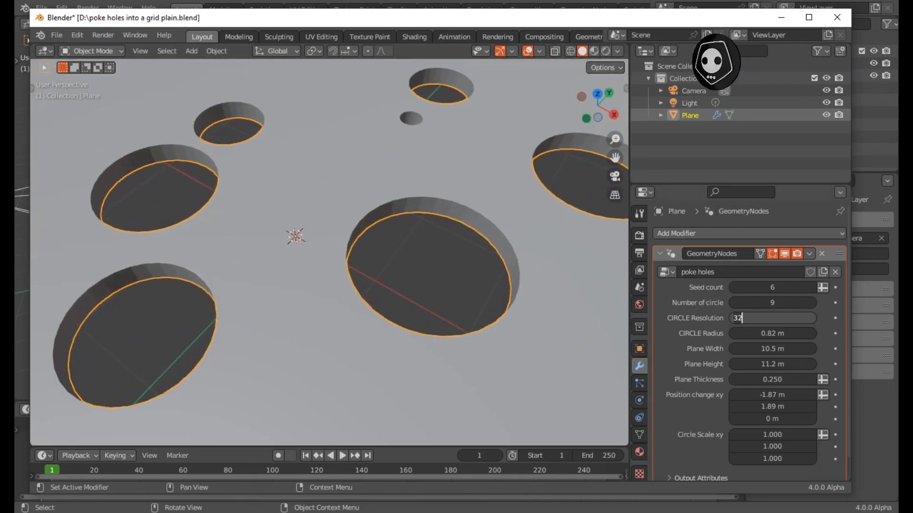
{"action": "key", "text": "BackSpace"}
{"action": "key", "text": "BackSpace"}
{"action": "type", "text": "12"}
{"action": "key", "text": "Return"}
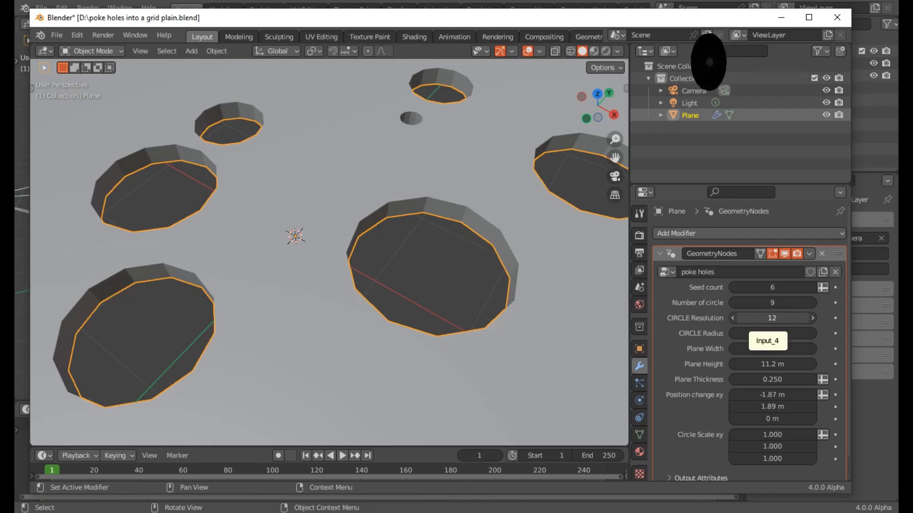
Set the circle resolution of the holes back to 32
{"action": "left_click", "coordinate": [770, 318]}
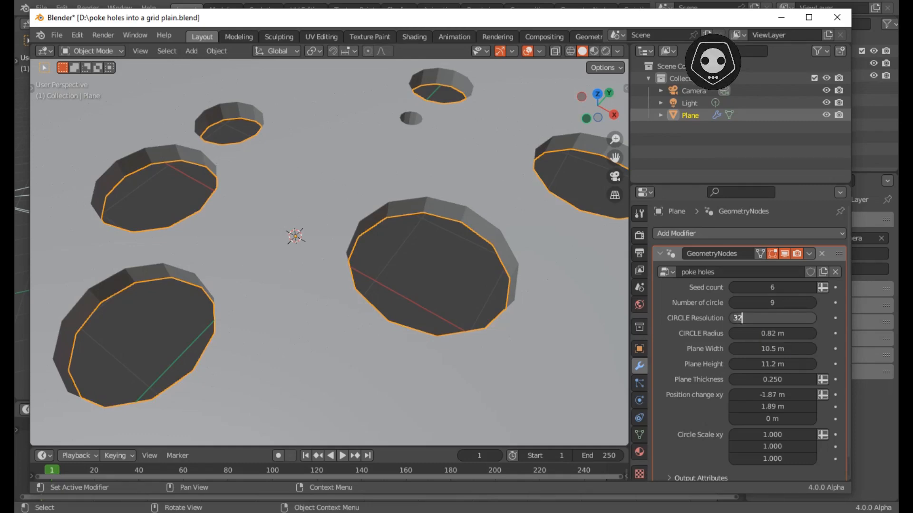
{"action": "type", "text": "32"}
{"action": "key", "text": "Return"}
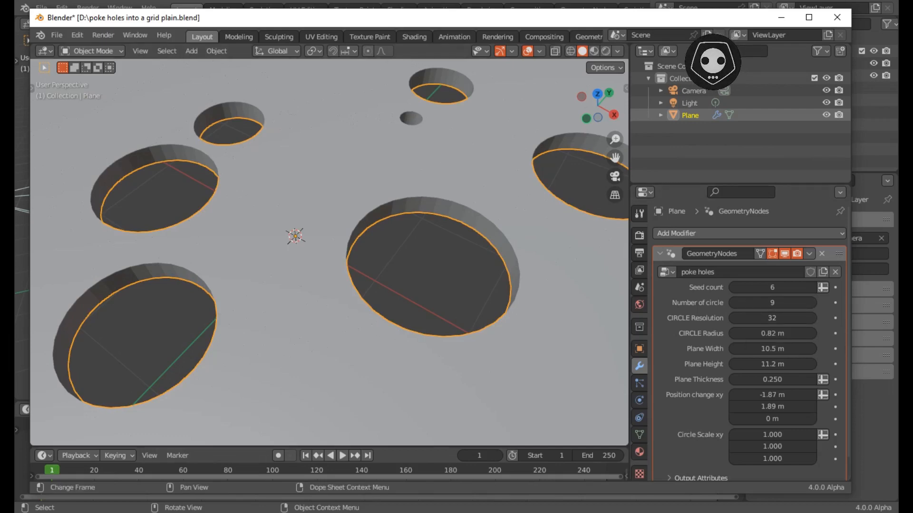
{"action": "left_click", "coordinate": [770, 318]}
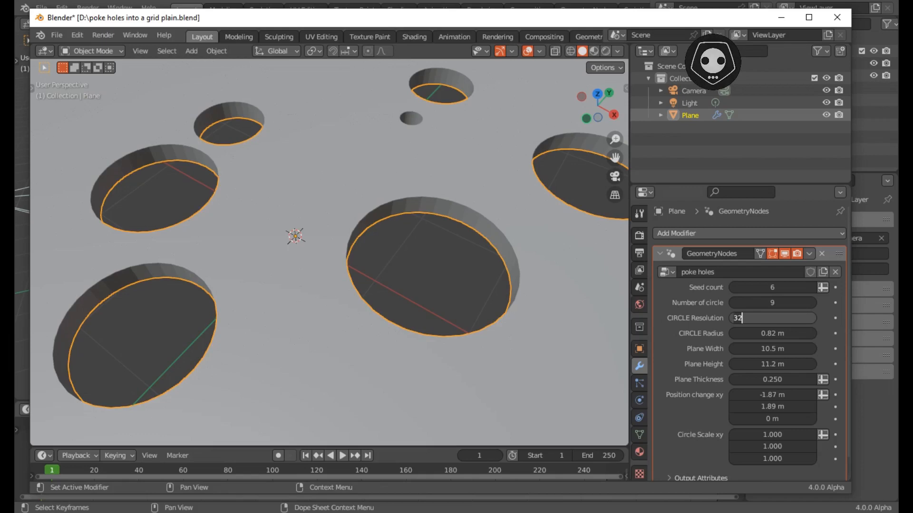
{"action": "key", "text": "Return"}
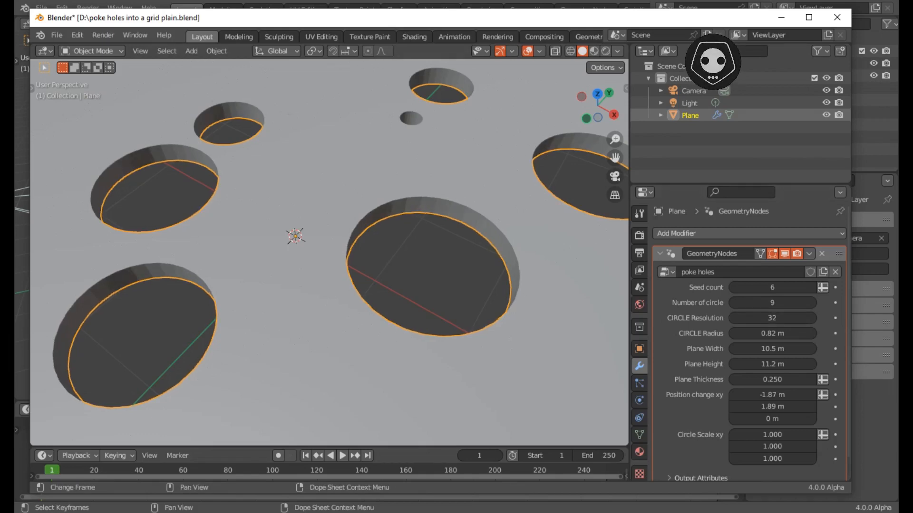
Set the circle radius of the holes to 0.76 m
{"action": "scroll", "coordinate": [329, 253], "scroll_direction": "down", "scroll_amount": 2}
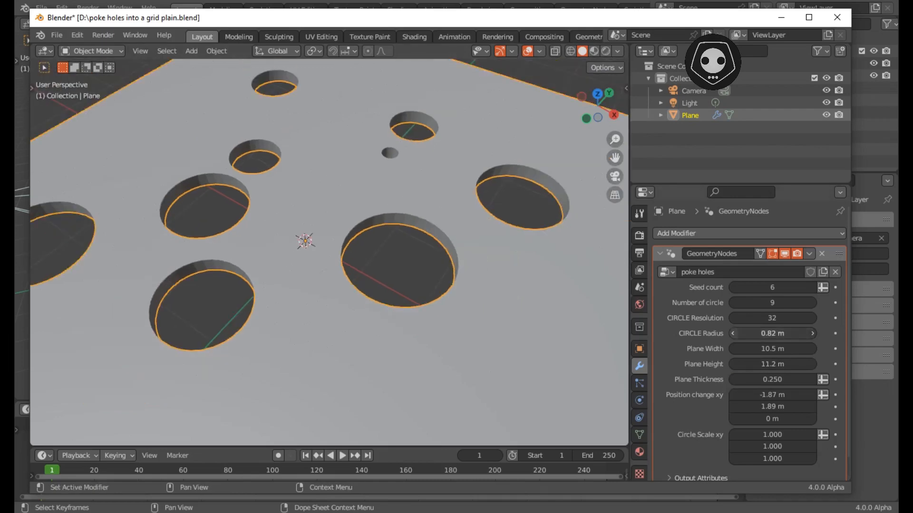
{"action": "left_click_drag", "start_coordinate": [772, 334], "coordinate": [762, 333]}
{"action": "scroll", "coordinate": [329, 252], "scroll_direction": "down", "scroll_amount": 3}
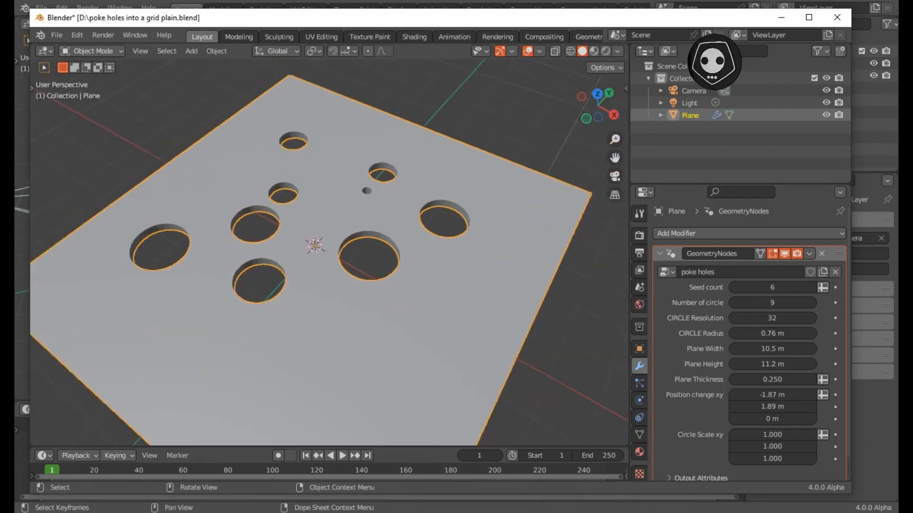
Set the plane width to 11.2 m and the plane height to 9.99 m
{"action": "middle_click_drag", "start_coordinate": [329, 253], "coordinate": [360, 223], "text": "shift"}
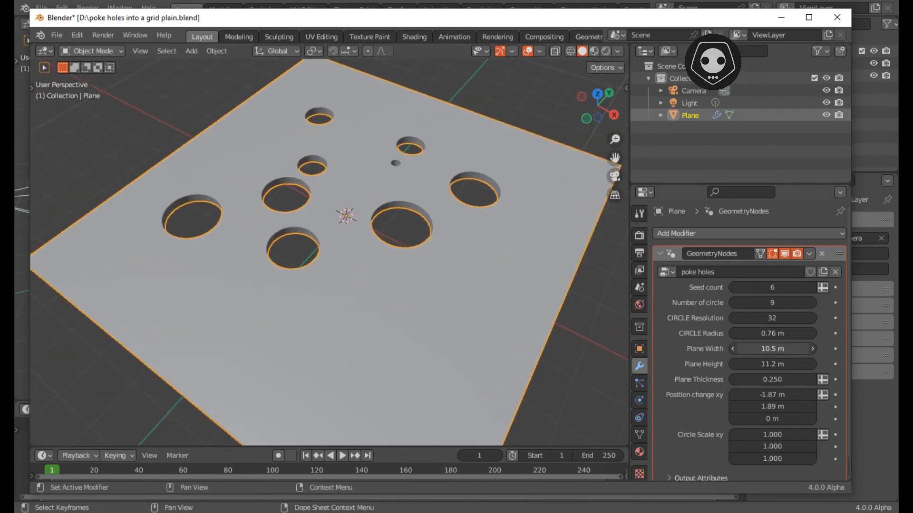
{"action": "left_click_drag", "start_coordinate": [772, 349], "coordinate": [753, 364]}
{"action": "scroll", "coordinate": [329, 252], "scroll_direction": "down", "scroll_amount": 2}
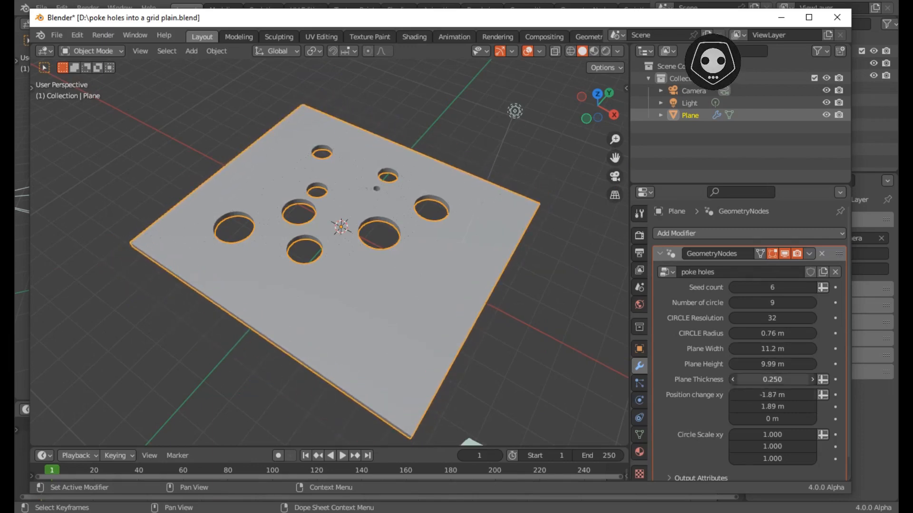
Fine-tune the plane height to 9.96 m
{"action": "middle_click_drag", "start_coordinate": [518, 304], "coordinate": [518, 245]}
{"action": "scroll", "coordinate": [518, 245], "scroll_direction": "up", "scroll_amount": 2}
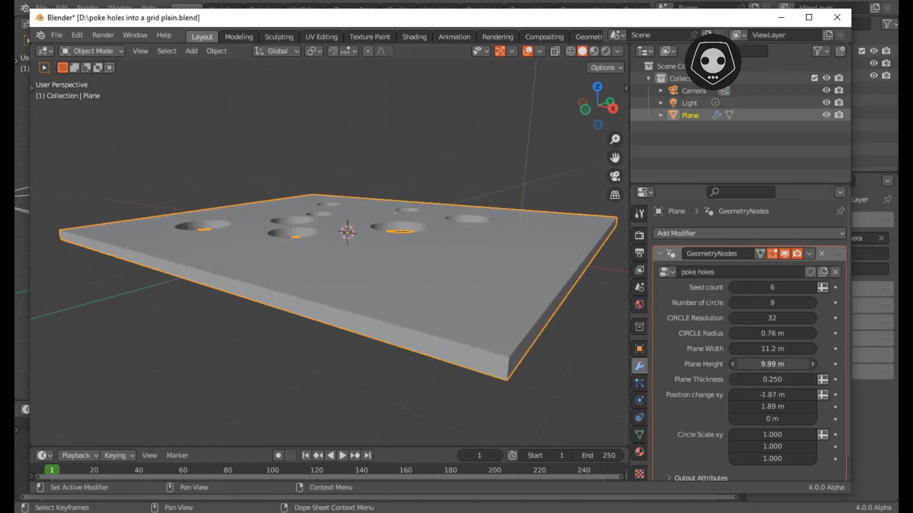
{"action": "left_click_drag", "start_coordinate": [772, 364], "coordinate": [762, 380]}
Set the plane thickness to 0.750 in the poke holes modifier
{"action": "mouse_move", "coordinate": [504, 266]}
{"action": "middle_mouse_down"}
{"action": "mouse_move", "coordinate": [521, 315]}
{"action": "mouse_move", "coordinate": [519, 274]}
{"action": "middle_mouse_up"}
{"action": "scroll", "coordinate": [522, 304], "scroll_direction": "up", "scroll_amount": 4}
{"action": "scroll", "coordinate": [521, 315], "scroll_direction": "down", "scroll_amount": 2}
{"action": "left_click_drag", "start_coordinate": [772, 380], "coordinate": [803, 379]}
{"action": "scroll", "coordinate": [500, 280], "scroll_direction": "down", "scroll_amount": 4}
{"action": "middle_click_drag", "start_coordinate": [499, 280], "coordinate": [502, 310]}
{"action": "scroll", "coordinate": [501, 311], "scroll_direction": "up", "scroll_amount": 3}
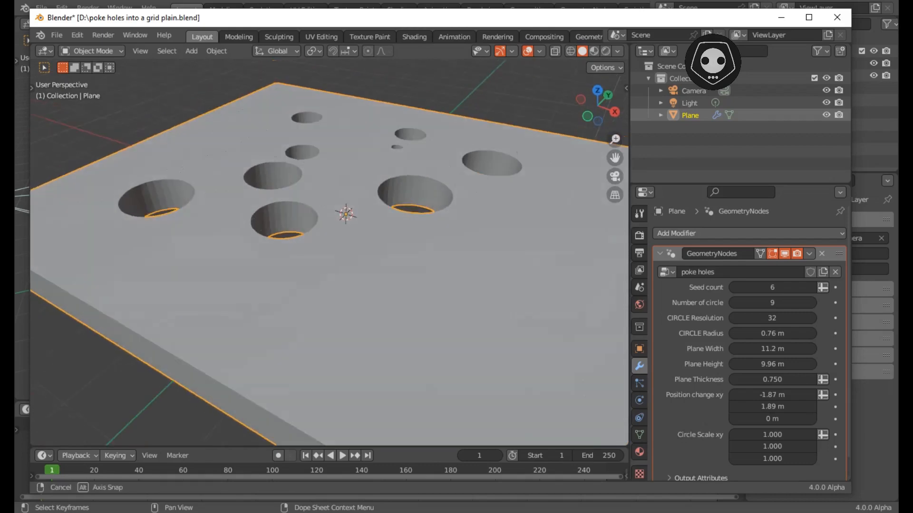
{"action": "scroll", "coordinate": [501, 309], "scroll_direction": "down", "scroll_amount": 2}
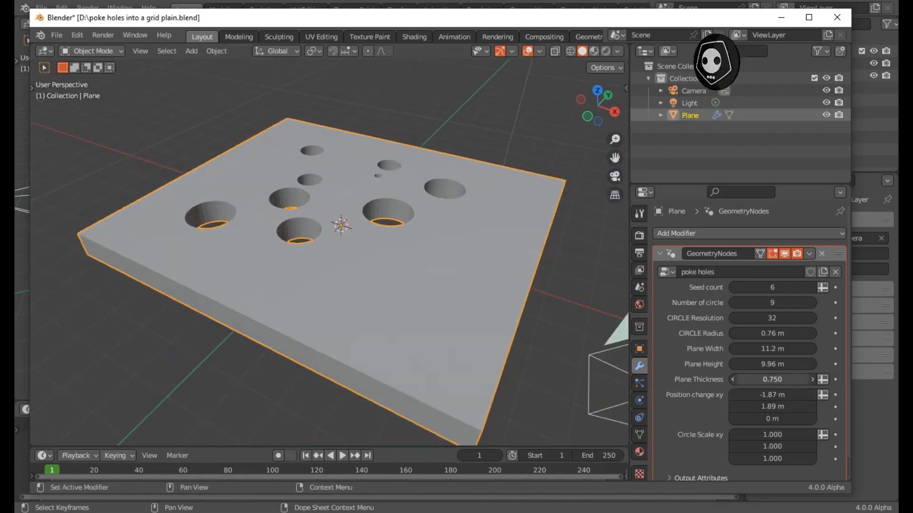
Set the second Position change xy value to 2.77 m and try a first Circle Scale xy value of 1.050
{"action": "scroll", "coordinate": [772, 360], "scroll_direction": "down", "scroll_amount": 1}
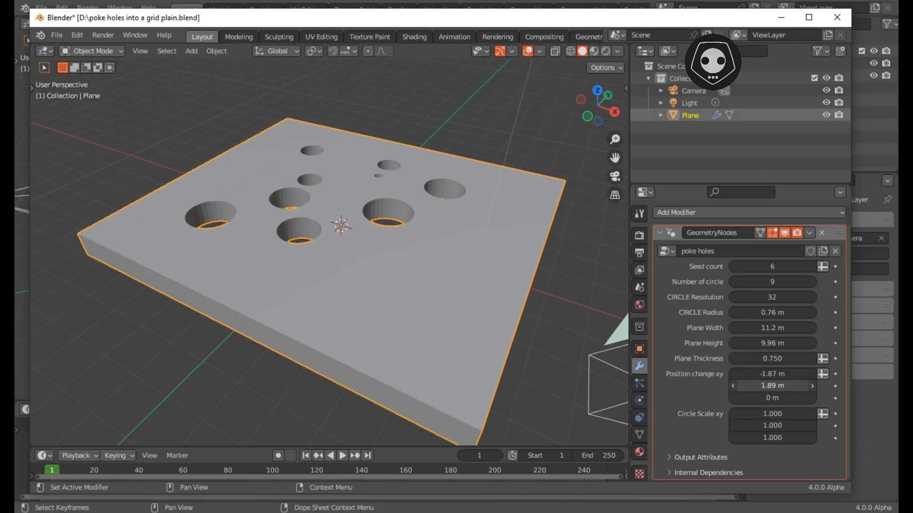
{"action": "left_click_drag", "start_coordinate": [772, 386], "coordinate": [767, 386]}
{"action": "middle_click_drag", "start_coordinate": [428, 266], "coordinate": [435, 290]}
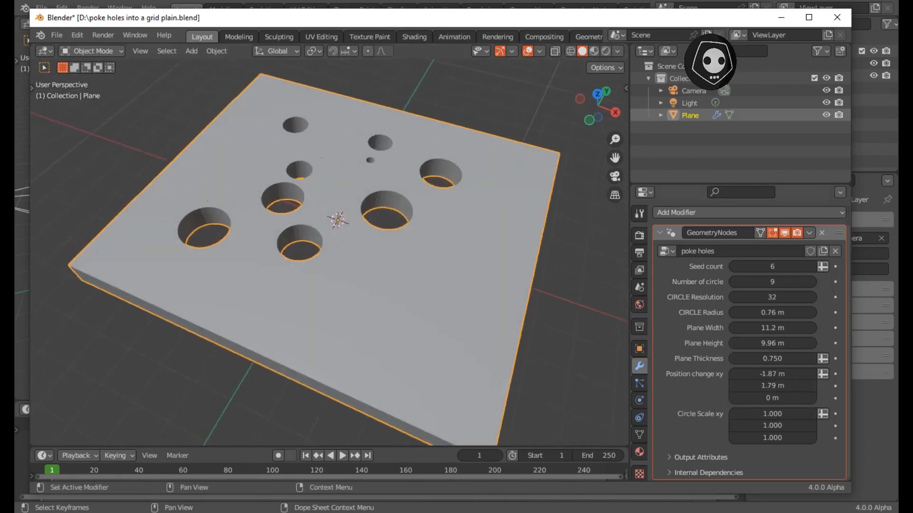
{"action": "left_click_drag", "start_coordinate": [772, 386], "coordinate": [781, 413]}
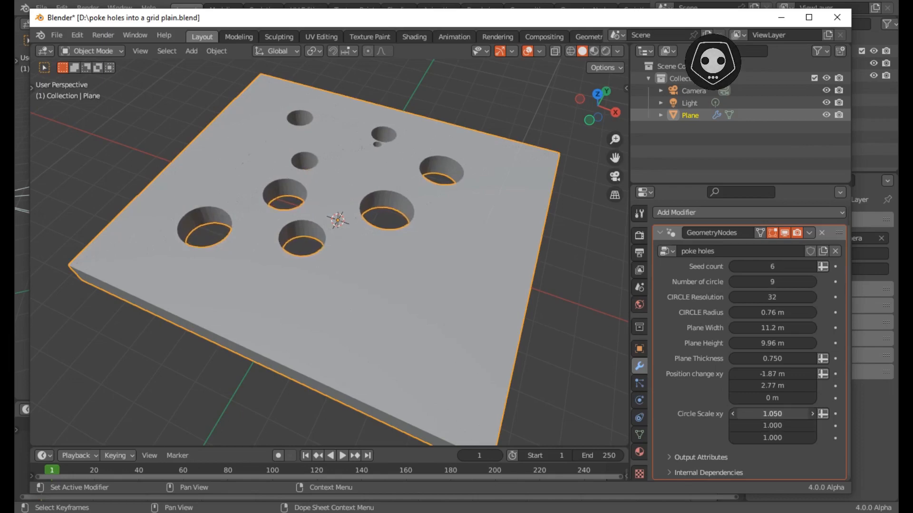
{"action": "key", "text": "Escape"}
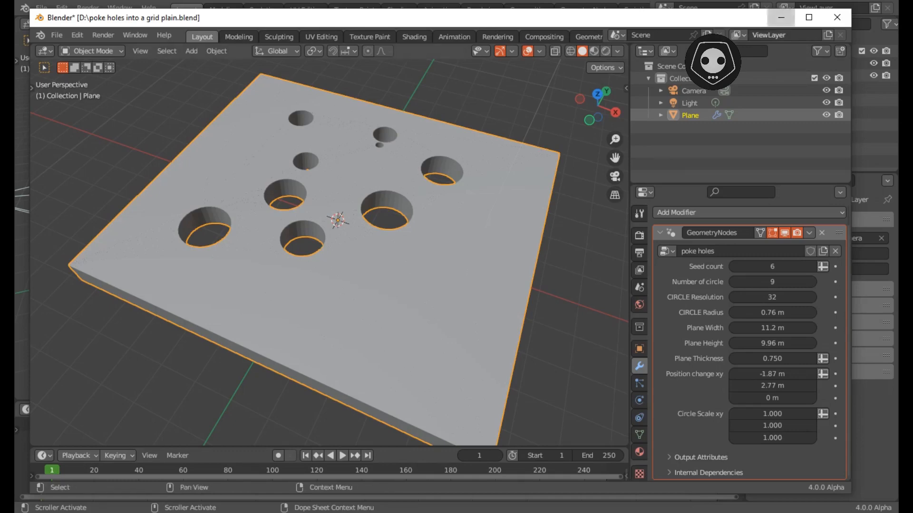
Minimize the demo file to return to the scene without a mesh, show the text notes, and highlight the Patreon link
{"action": "left_click", "coordinate": [781, 17]}
{"action": "key", "text": "shift+F11"}
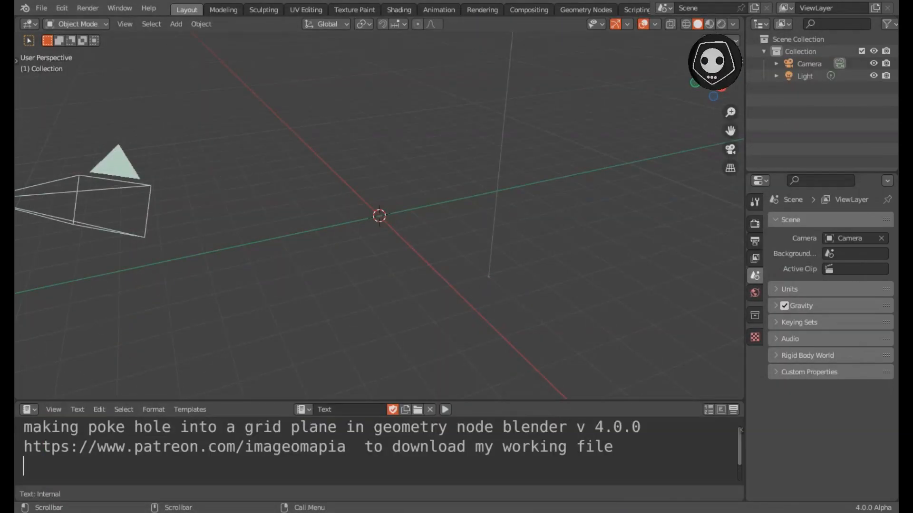
{"action": "left_click_drag", "start_coordinate": [52, 447], "coordinate": [347, 447]}
{"action": "left_click", "coordinate": [364, 447]}
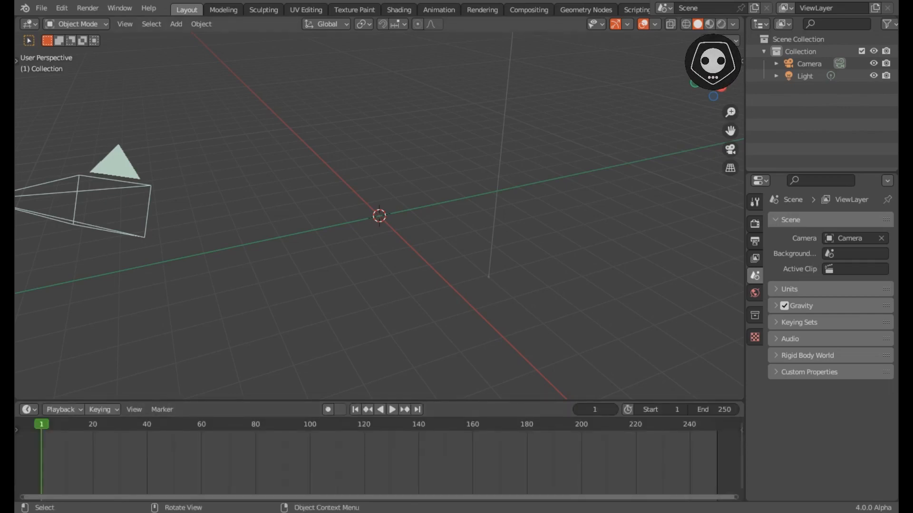
Add a mesh plane at the scene's origin
{"action": "key", "text": "shift+a"}
{"action": "mouse_move", "coordinate": [358, 158]}
{"action": "left_click", "coordinate": [444, 157]}
{"action": "middle_click_drag", "start_coordinate": [444, 158], "coordinate": [449, 191]}
{"action": "scroll", "coordinate": [450, 190], "scroll_direction": "up", "scroll_amount": 6}
Rename the new plane object as "pmake poke"
{"action": "double_click", "coordinate": [805, 88]}
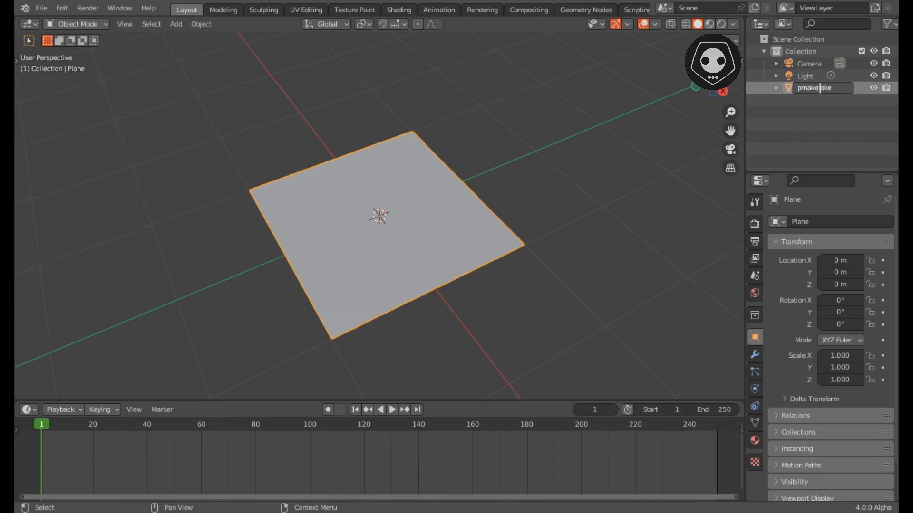
{"action": "type", "text": "make"}
{"action": "key", "text": "Return"}
Switch to the Geometry Nodes workspace, enlarge its 3D viewport in both directions, and hide the viewport's tool shelf
{"action": "left_click", "coordinate": [586, 10]}
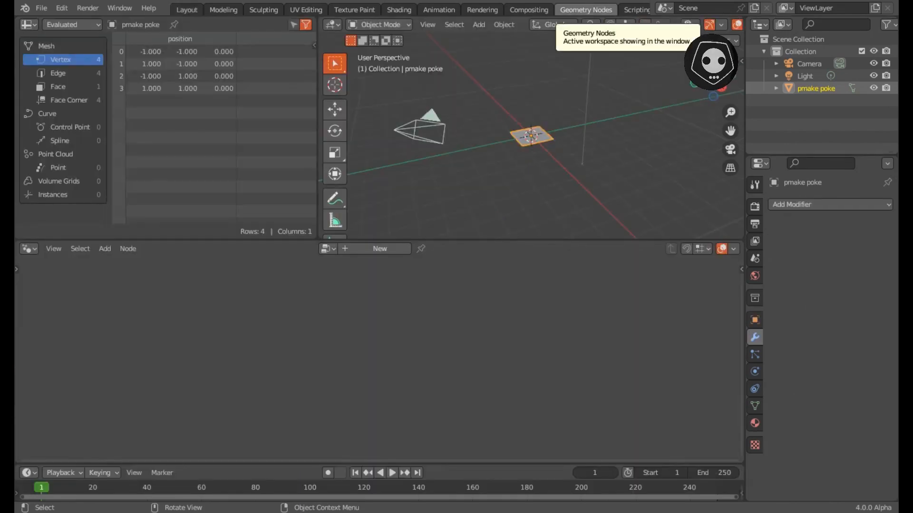
{"action": "left_click_drag", "start_coordinate": [318, 142], "coordinate": [192, 142]}
{"action": "left_click_drag", "start_coordinate": [375, 240], "coordinate": [375, 280]}
{"action": "middle_click_drag", "start_coordinate": [380, 190], "coordinate": [380, 212]}
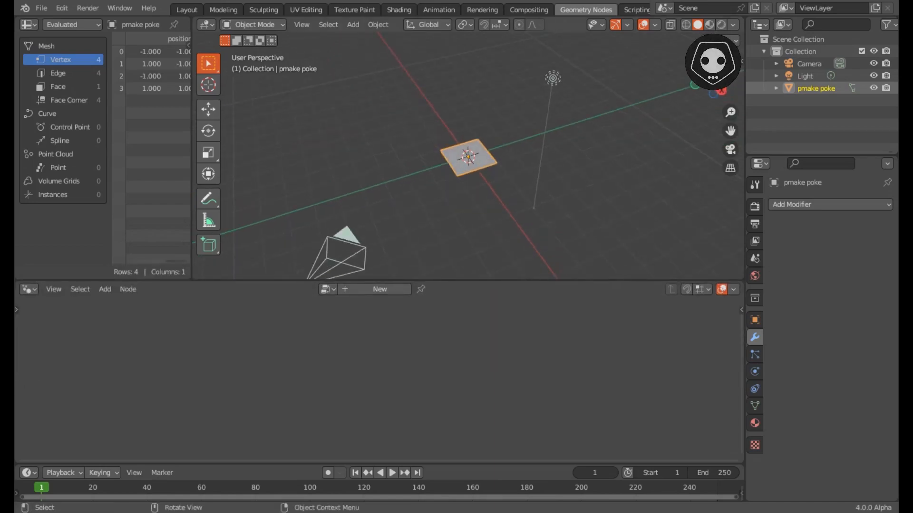
{"action": "key", "text": "t"}
{"action": "scroll", "coordinate": [380, 200], "scroll_direction": "up", "scroll_amount": 4}
Create a new geometry node tree on the plane and name it "poke"
{"action": "left_click", "coordinate": [376, 288]}
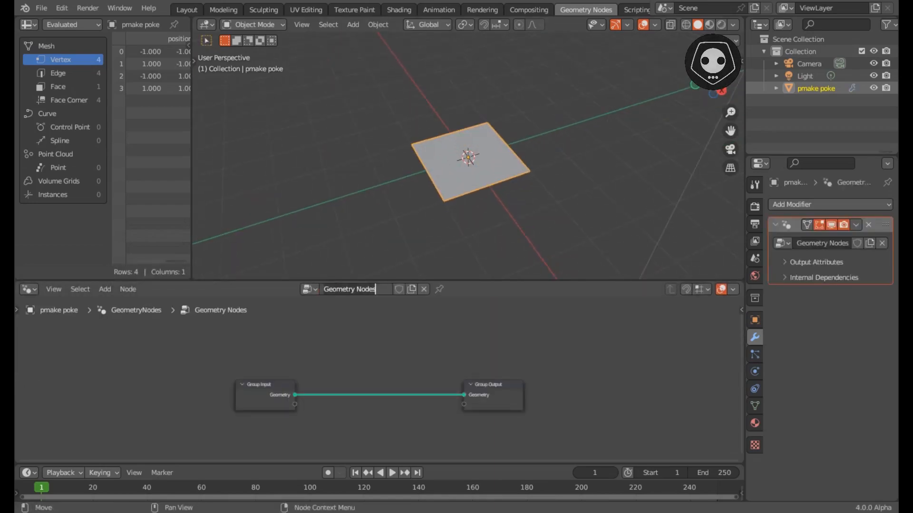
{"action": "type", "text": "poke"}
{"action": "key", "text": "Return"}
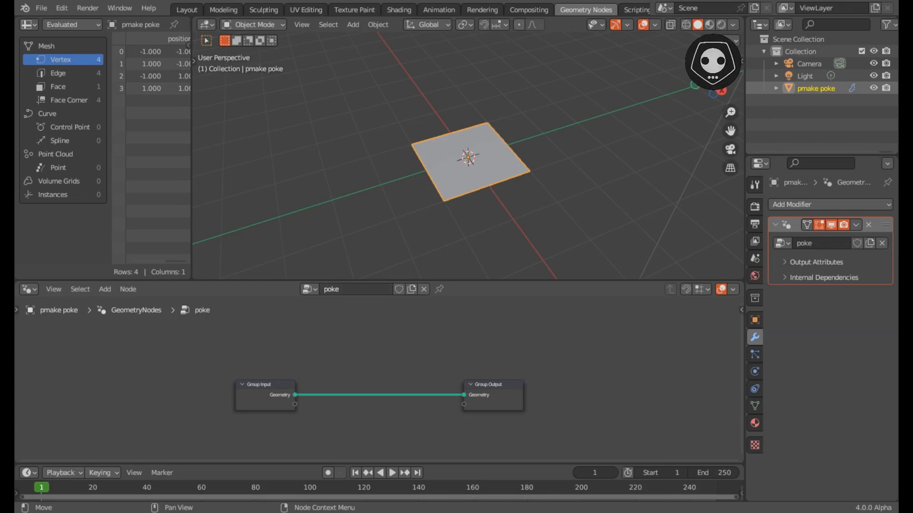
Move the Group Input node aside and insert an Instance on Points node into its link to Group Output
{"action": "key", "text": "alt+a"}
{"action": "left_click_drag", "start_coordinate": [264, 387], "coordinate": [196, 361]}
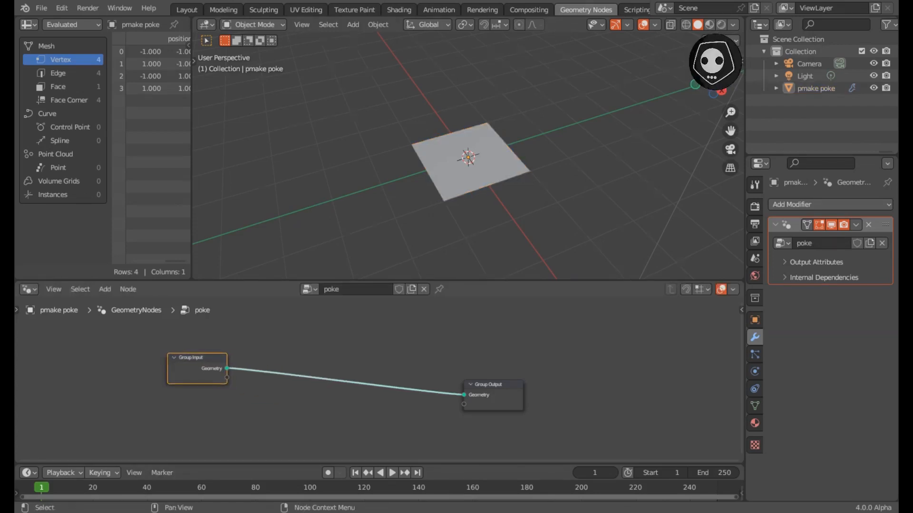
{"action": "key", "text": "shift+a"}
{"action": "type", "text": "in"}
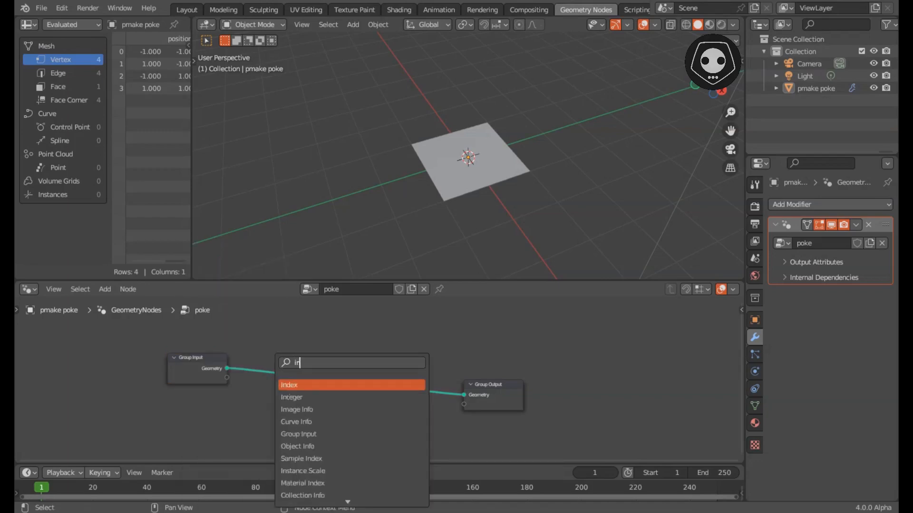
{"action": "type", "text": "s"}
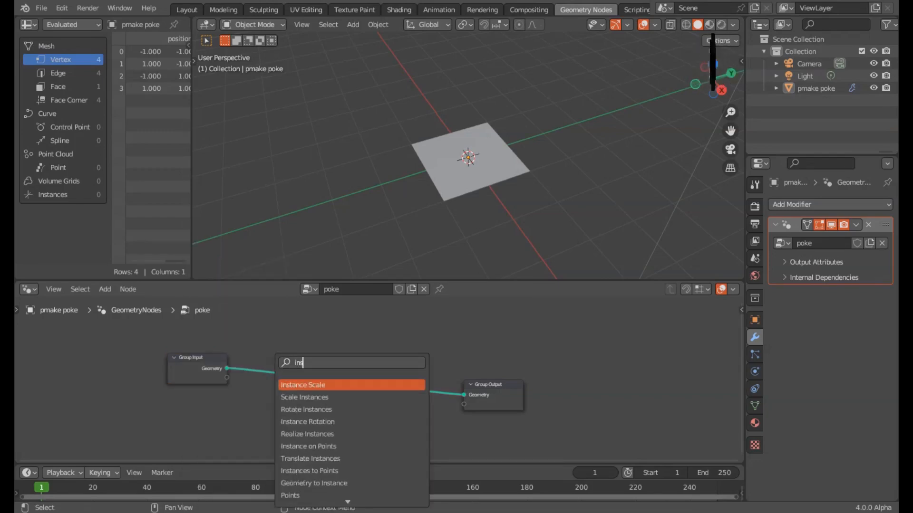
{"action": "type", "text": "tance on"}
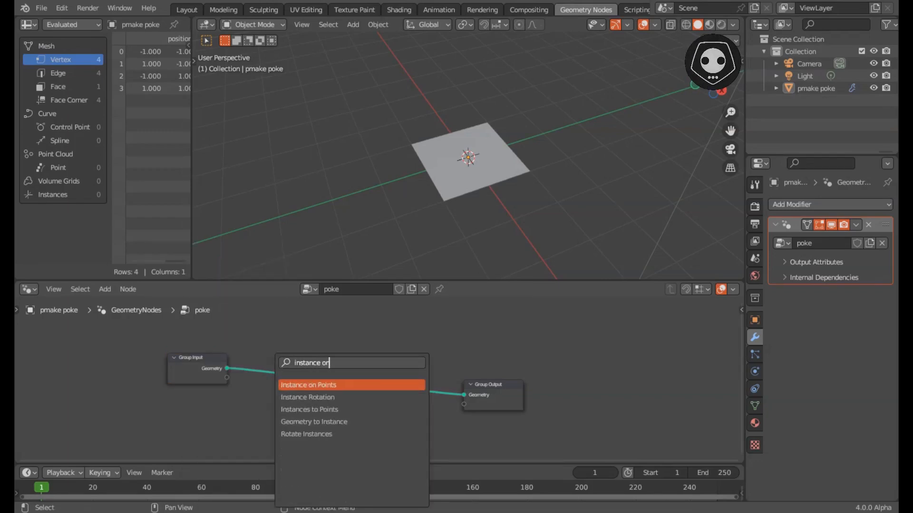
{"action": "key", "text": "Return"}
{"action": "left_click", "coordinate": [271, 329]}
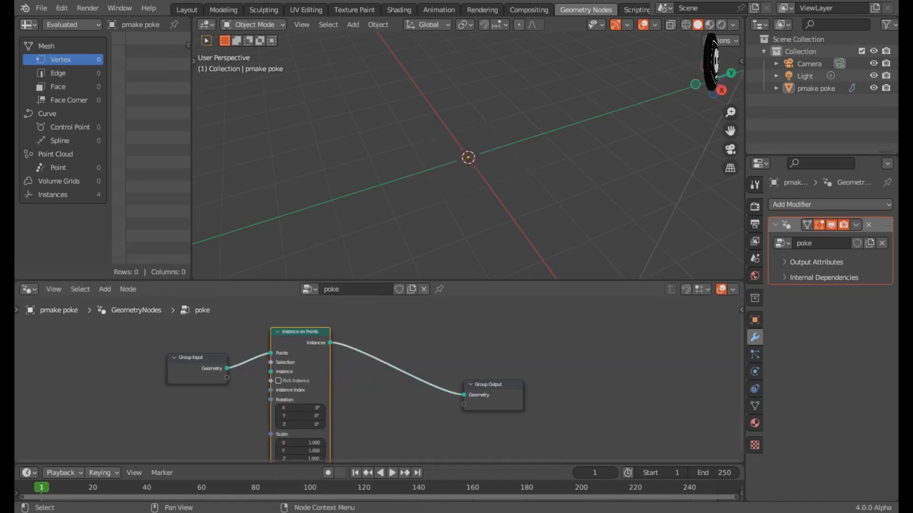
Enlarge the node editor upward over the 3D viewport and deselect the Instance on Points node
{"action": "left_click_drag", "start_coordinate": [371, 280], "coordinate": [371, 217]}
{"action": "scroll", "coordinate": [380, 351], "scroll_direction": "up", "scroll_amount": 3}
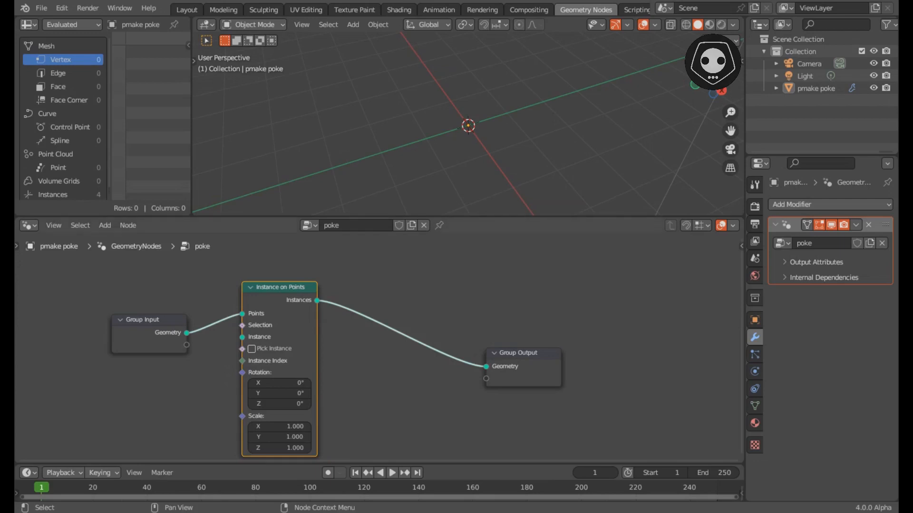
{"action": "middle_click_drag", "start_coordinate": [381, 371], "coordinate": [424, 350]}
{"action": "left_click", "coordinate": [425, 350]}
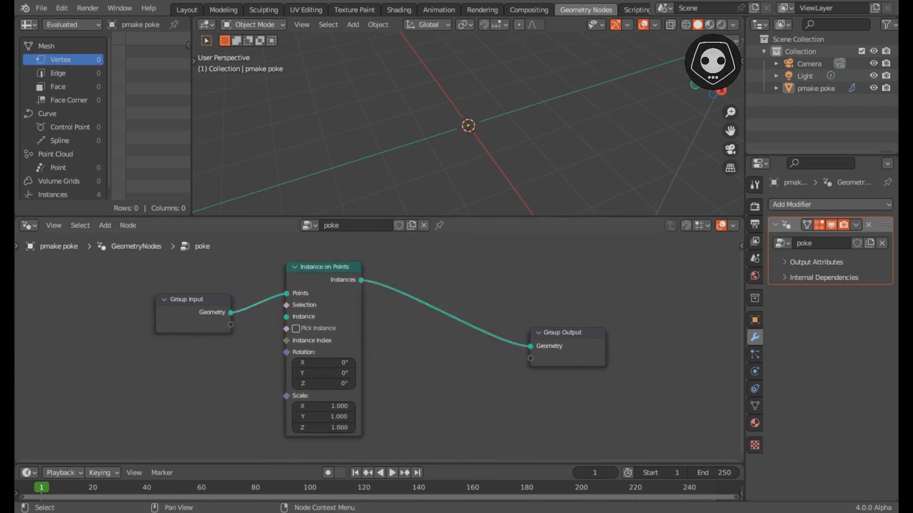
Add a Curve Circle node below Group Input and connect its Curve output to the Instance input of Instance on Points
{"action": "key", "text": "shift+a"}
{"action": "type", "text": "s"}
{"action": "type", "text": "curve"}
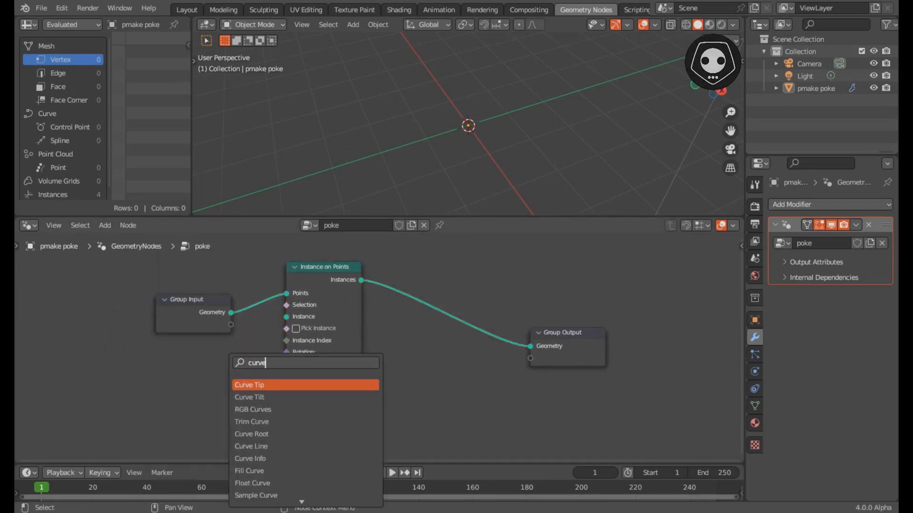
{"action": "type", "text": " ci"}
{"action": "key", "text": "Return"}
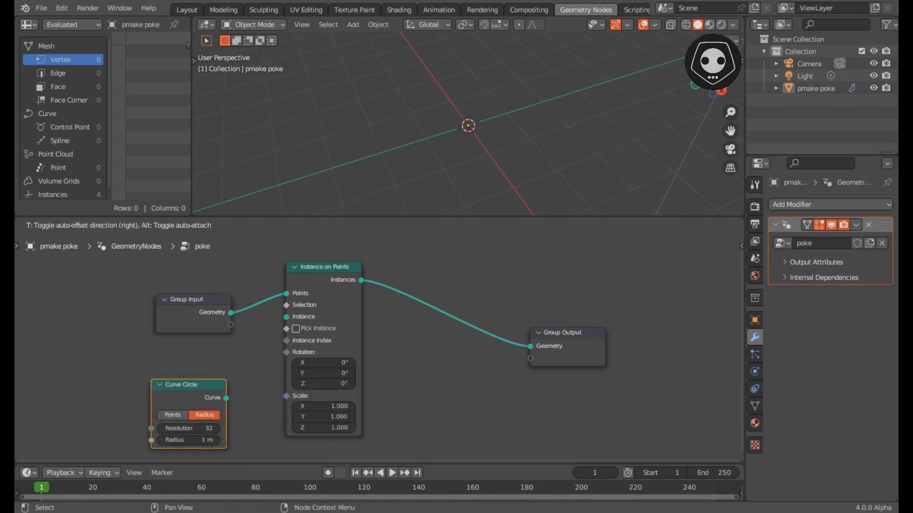
{"action": "left_click", "coordinate": [148, 379]}
{"action": "middle_click_drag", "start_coordinate": [238, 380], "coordinate": [240, 378]}
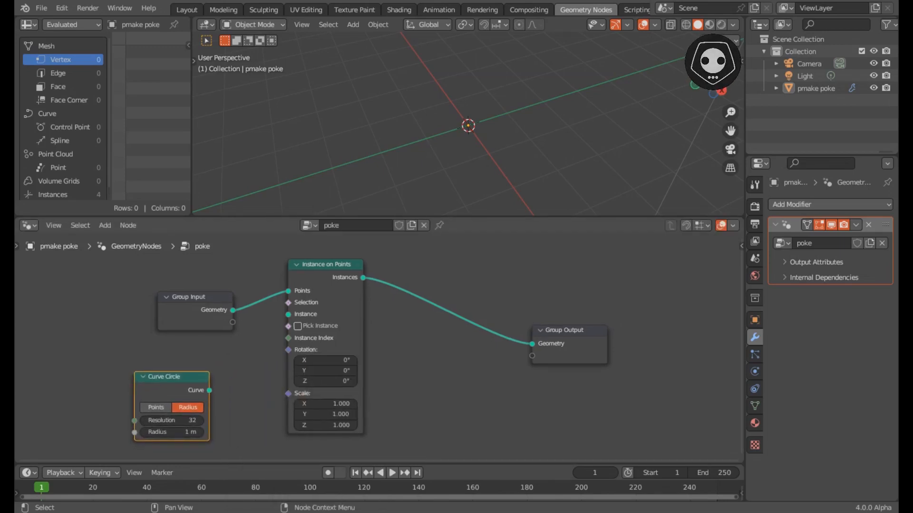
{"action": "left_click_drag", "start_coordinate": [209, 390], "coordinate": [288, 314]}
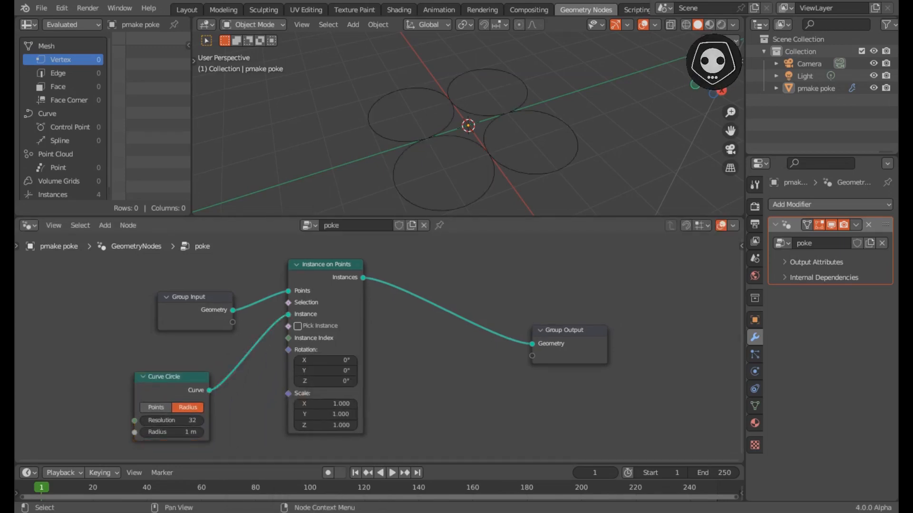
Move Group Output farther away and insert a Scale Instances node between Instance on Points and Group Output
{"action": "middle_click_drag", "start_coordinate": [428, 371], "coordinate": [387, 383]}
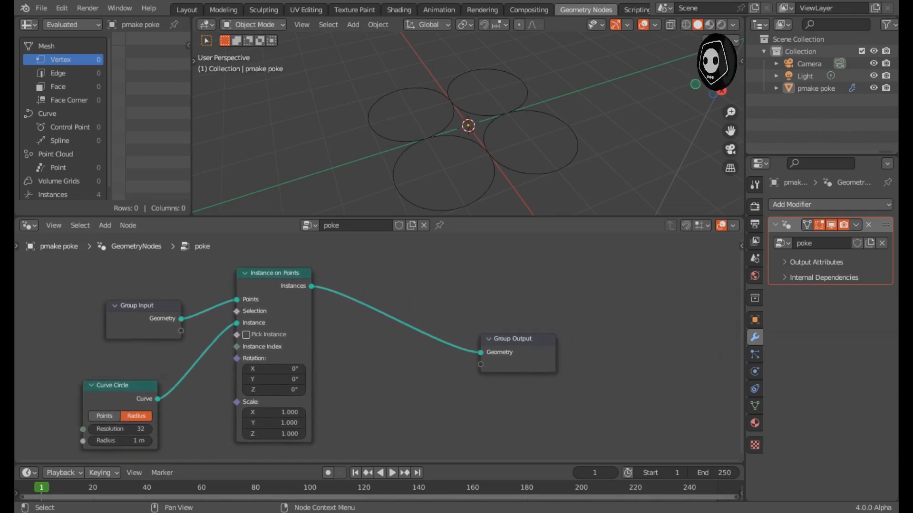
{"action": "left_click_drag", "start_coordinate": [518, 339], "coordinate": [551, 339]}
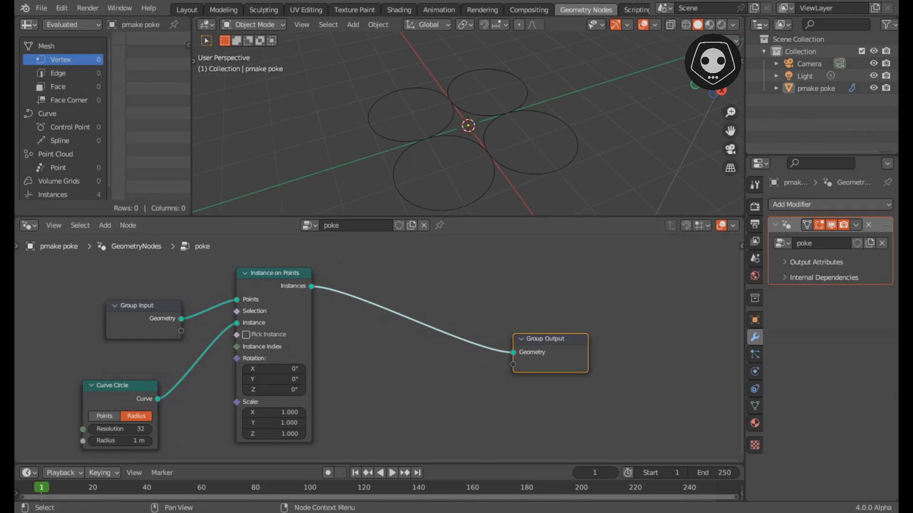
{"action": "mouse_move", "coordinate": [428, 371]}
{"action": "middle_mouse_down"}
{"action": "mouse_move", "coordinate": [492, 415]}
{"action": "mouse_move", "coordinate": [427, 362]}
{"action": "middle_mouse_up"}
{"action": "middle_click_drag", "start_coordinate": [349, 333], "coordinate": [343, 359]}
{"action": "left_click", "coordinate": [343, 359]}
{"action": "key", "text": "shift+a"}
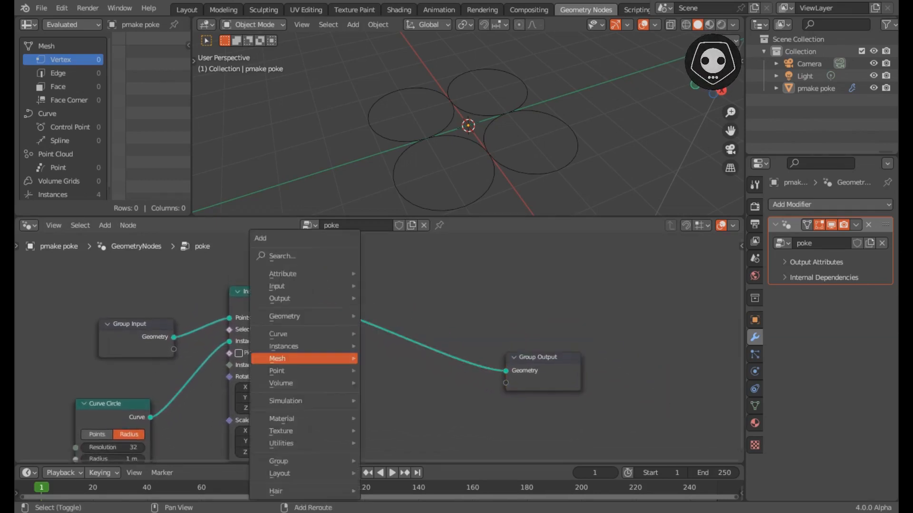
{"action": "type", "text": "sscale"}
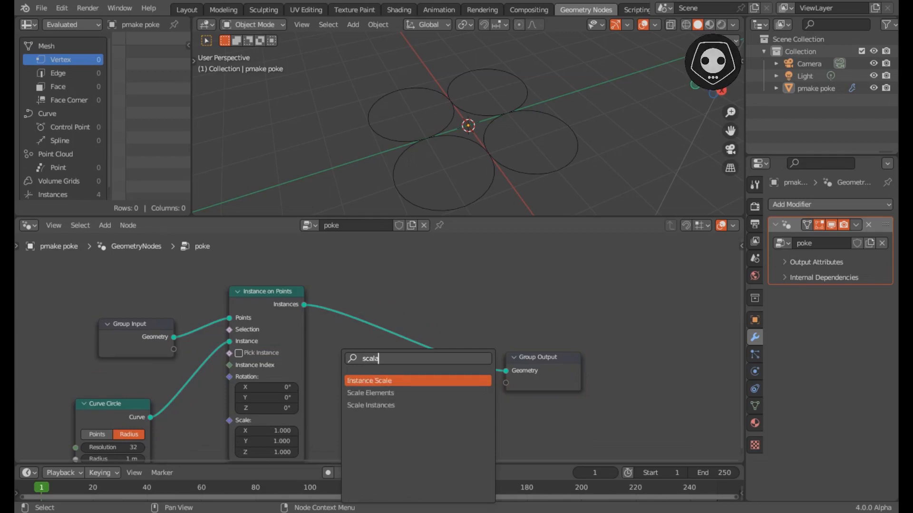
{"action": "key", "text": "Down"}
{"action": "key", "text": "Down"}
{"action": "key", "text": "Return"}
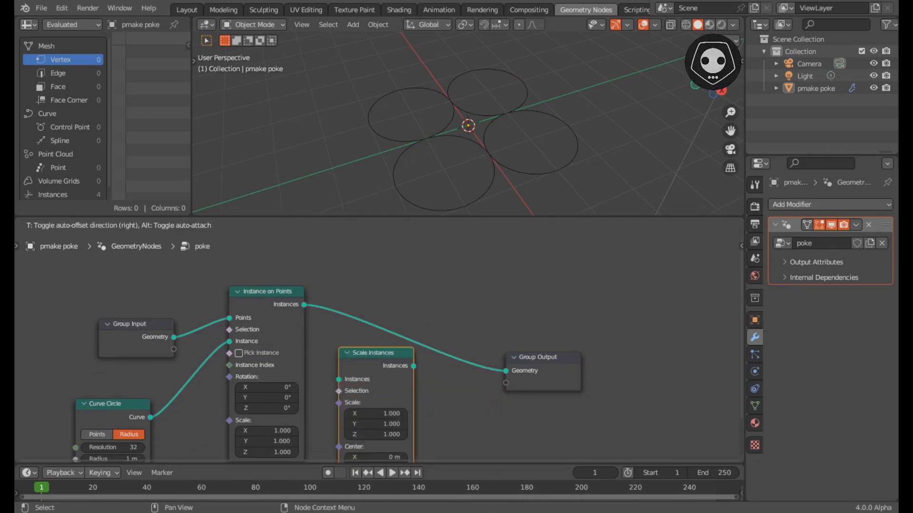
{"action": "left_click", "coordinate": [383, 366]}
{"action": "middle_click_drag", "start_coordinate": [383, 367], "coordinate": [366, 337]}
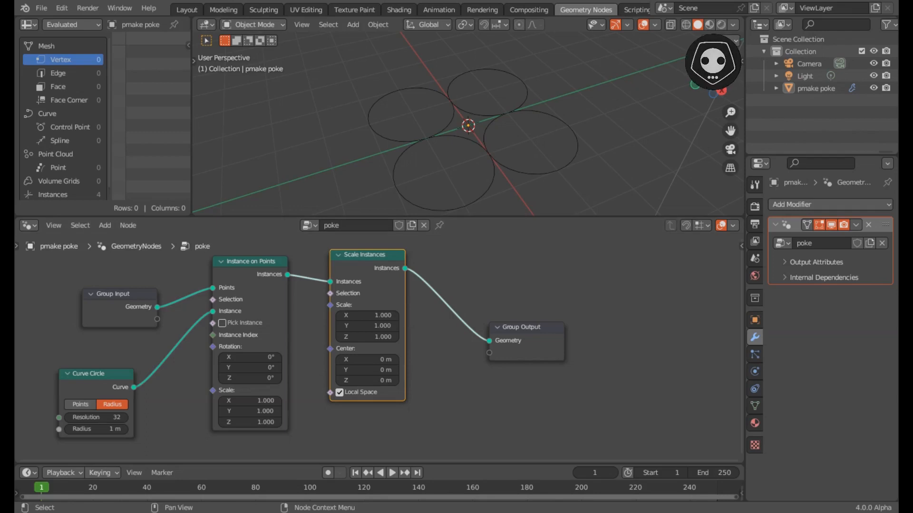
Add a Random Value node and place it below the Instance on Points node
{"action": "scroll", "coordinate": [317, 360], "scroll_direction": "down", "scroll_amount": 1}
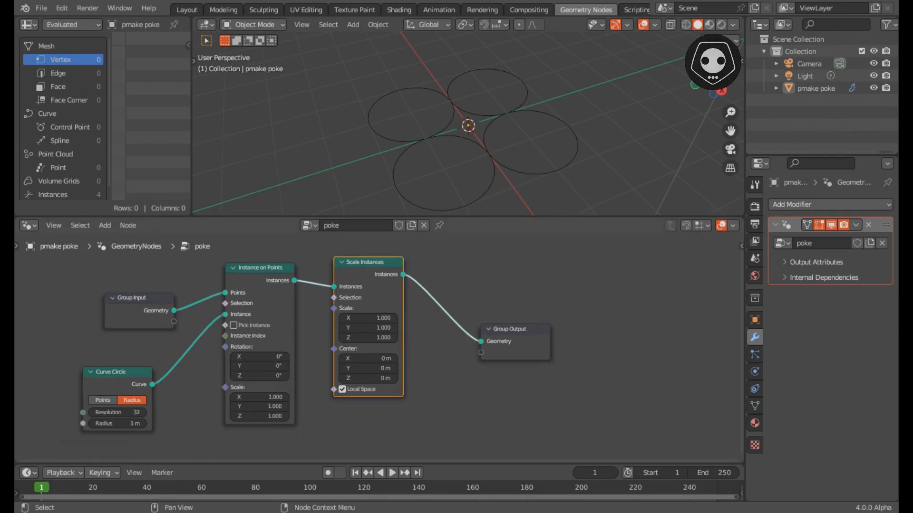
{"action": "key", "text": "shift+a"}
{"action": "type", "text": "ra"}
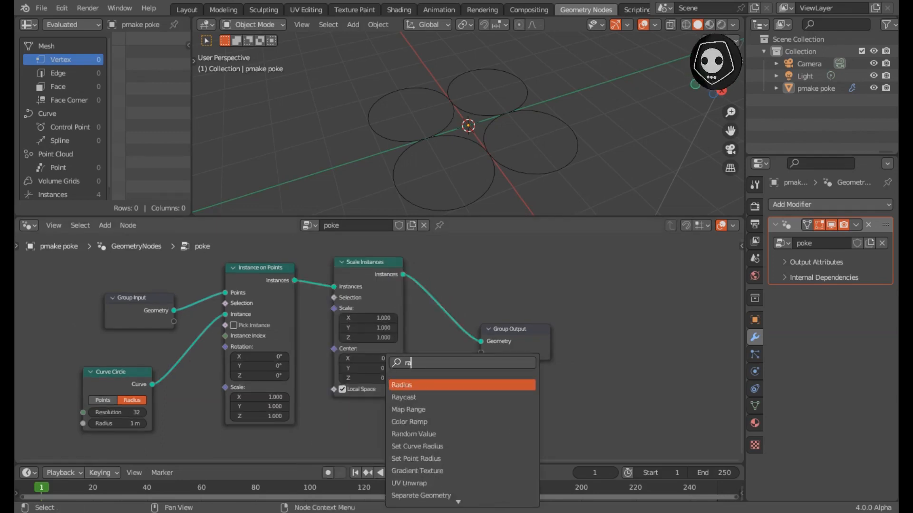
{"action": "type", "text": "ndom"}
{"action": "key", "text": "Return"}
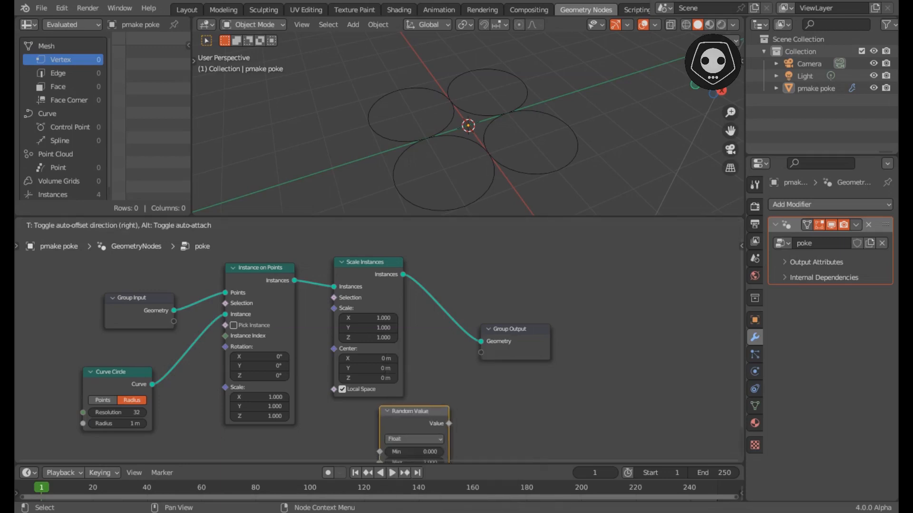
{"action": "left_click", "coordinate": [309, 412]}
{"action": "scroll", "coordinate": [309, 412], "scroll_direction": "down", "scroll_amount": 3}
{"action": "left_click_drag", "start_coordinate": [351, 404], "coordinate": [282, 414]}
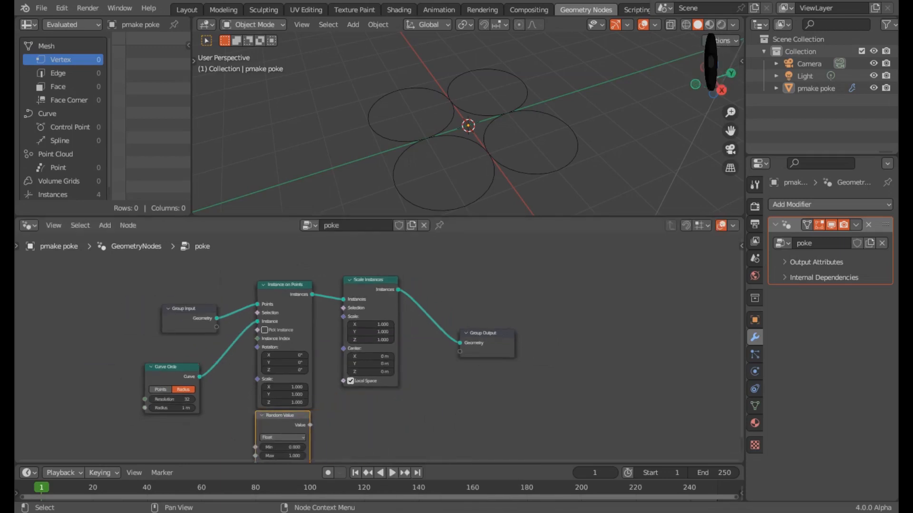
{"action": "middle_click_drag", "start_coordinate": [362, 376], "coordinate": [374, 334]}
{"action": "scroll", "coordinate": [373, 335], "scroll_direction": "up", "scroll_amount": 2}
{"action": "middle_click_drag", "start_coordinate": [333, 304], "coordinate": [369, 341]}
{"action": "left_click", "coordinate": [295, 316]}
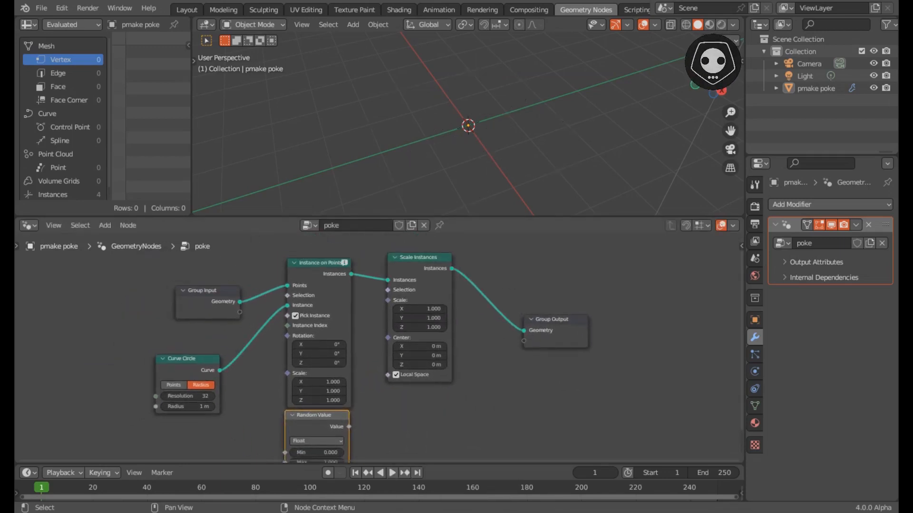
{"action": "left_click_drag", "start_coordinate": [323, 307], "coordinate": [312, 302]}
{"action": "left_click", "coordinate": [296, 311]}
Connect the Random Value node's Value output to the Scale input of Scale Instances
{"action": "middle_click_drag", "start_coordinate": [314, 361], "coordinate": [305, 334]}
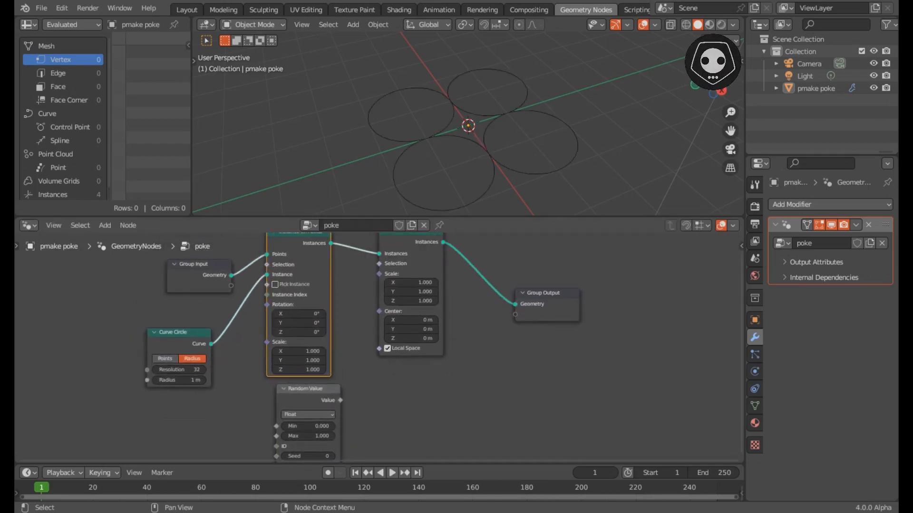
{"action": "left_click_drag", "start_coordinate": [340, 400], "coordinate": [379, 274]}
{"action": "scroll", "coordinate": [379, 354], "scroll_direction": "up", "scroll_amount": 1}
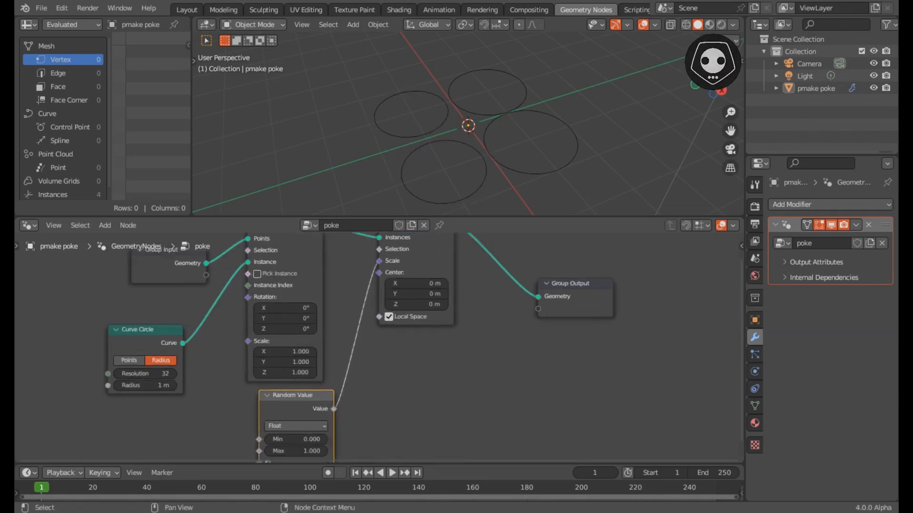
Set the Random Value node's Seed to 1
{"action": "middle_click_drag", "start_coordinate": [371, 364], "coordinate": [393, 286]}
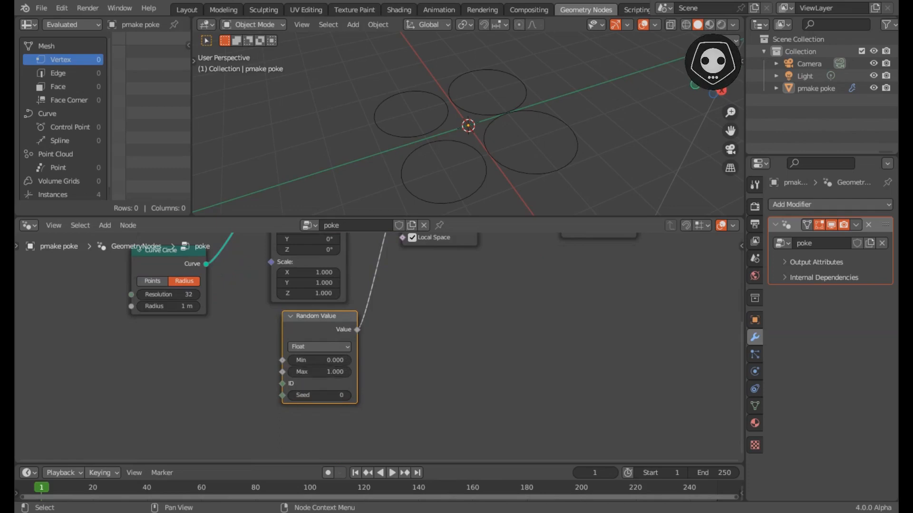
{"action": "mouse_move", "coordinate": [319, 395]}
{"action": "left_mouse_down"}
{"action": "mouse_move", "coordinate": [348, 395]}
{"action": "mouse_move", "coordinate": [334, 395]}
{"action": "left_mouse_up"}
{"action": "key", "text": "BackSpace"}
{"action": "key", "text": "BackSpace"}
{"action": "type", "text": "2"}
{"action": "key", "text": "Return"}
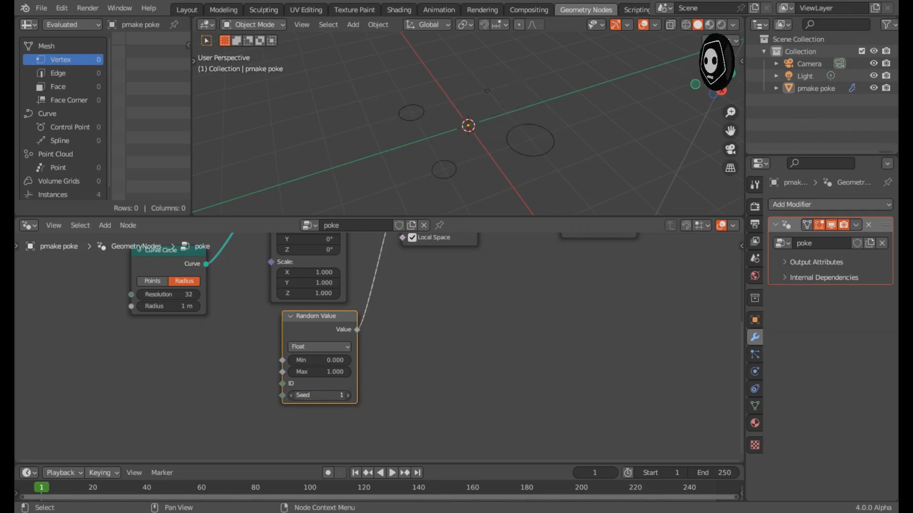
Move Group Output farther away and insert a Realize Instances node between Scale Instances and Group Output
{"action": "key", "text": "Home"}
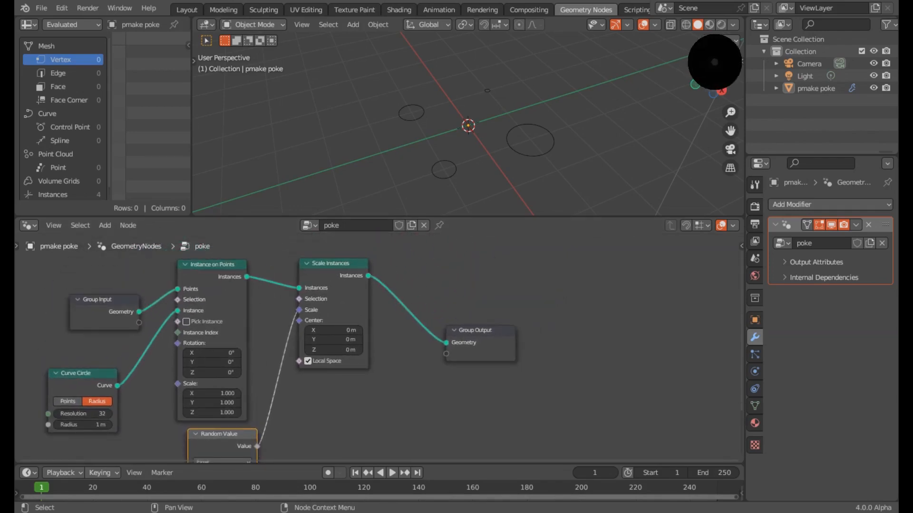
{"action": "middle_click_drag", "start_coordinate": [380, 333], "coordinate": [331, 372]}
{"action": "left_click", "coordinate": [430, 375]}
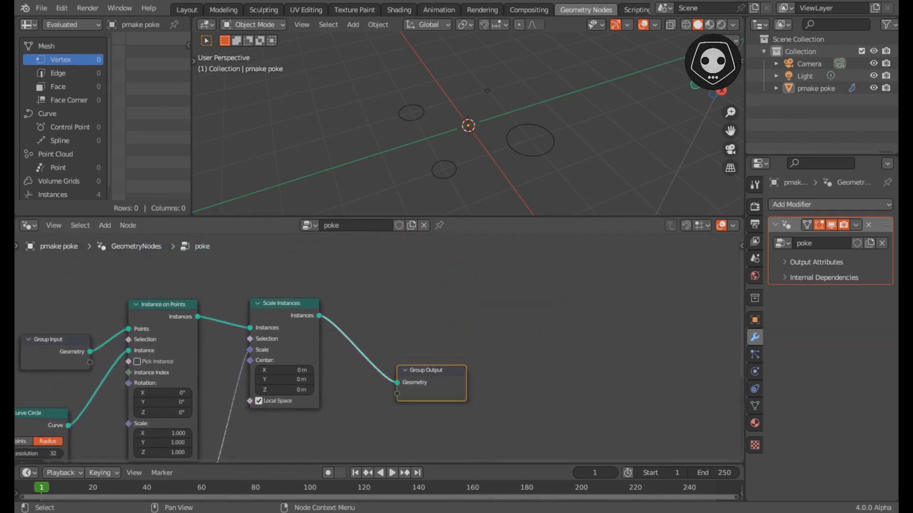
{"action": "left_click_drag", "start_coordinate": [430, 376], "coordinate": [516, 348]}
{"action": "scroll", "coordinate": [516, 349], "scroll_direction": "up", "scroll_amount": 2}
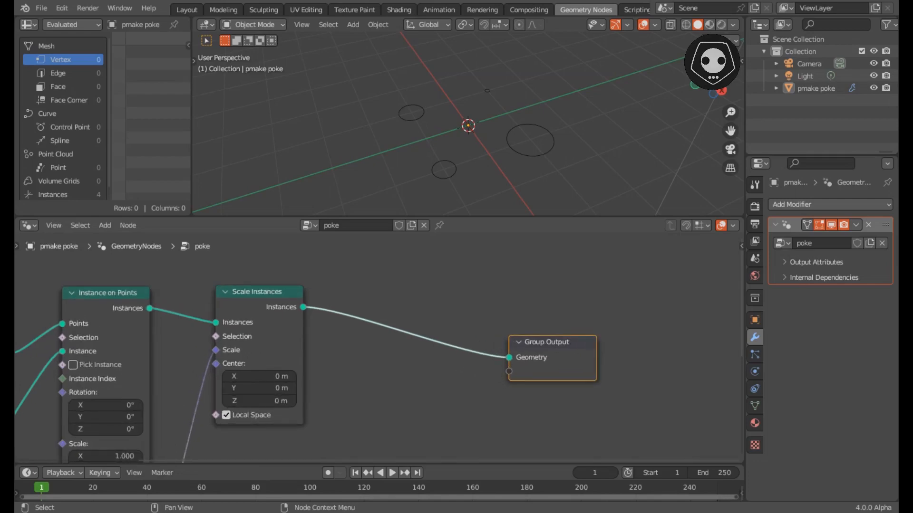
{"action": "key", "text": "shift+a"}
{"action": "type", "text": "reali"}
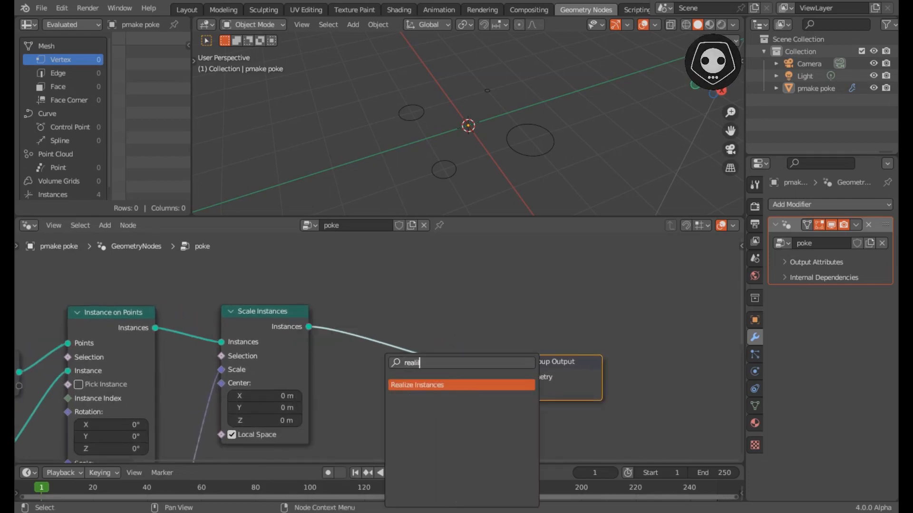
{"action": "key", "text": "Return"}
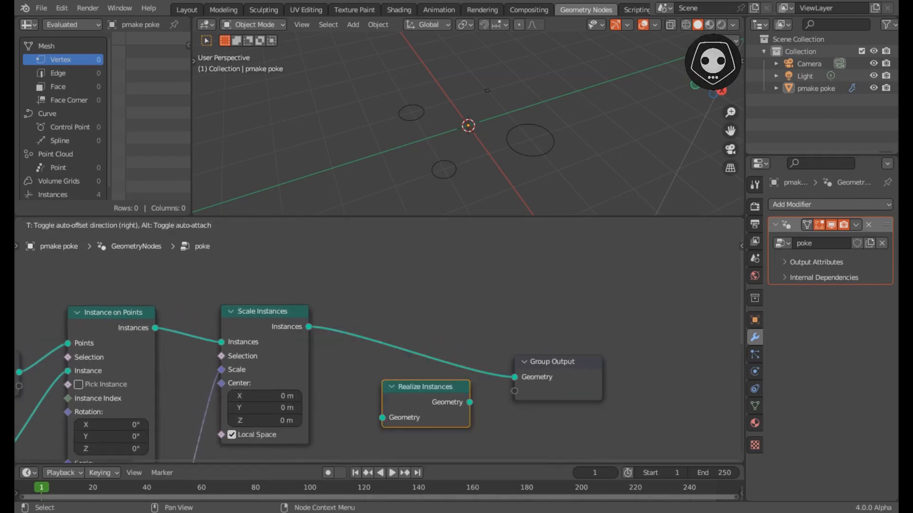
{"action": "left_click", "coordinate": [412, 349]}
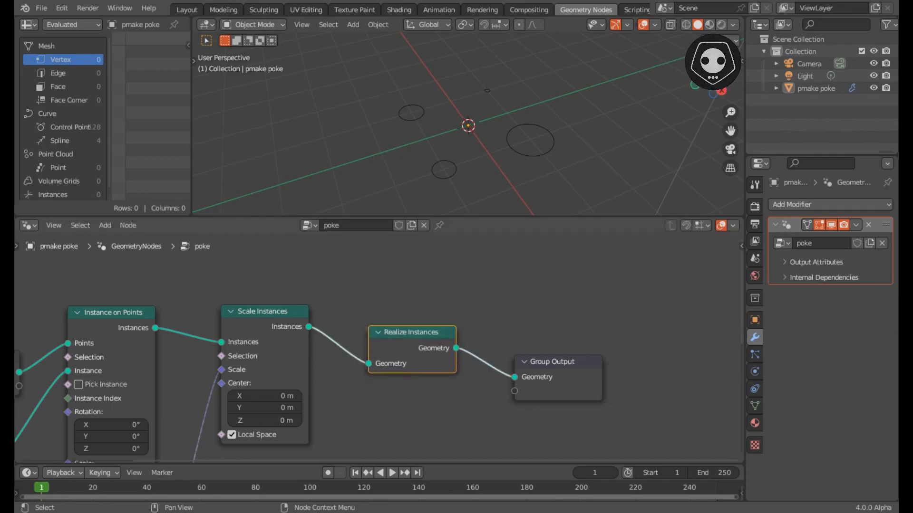
Move Group Output farther along and insert a Fillet Curve node between Realize Instances and Group Output
{"action": "middle_click_drag", "start_coordinate": [494, 376], "coordinate": [506, 403]}
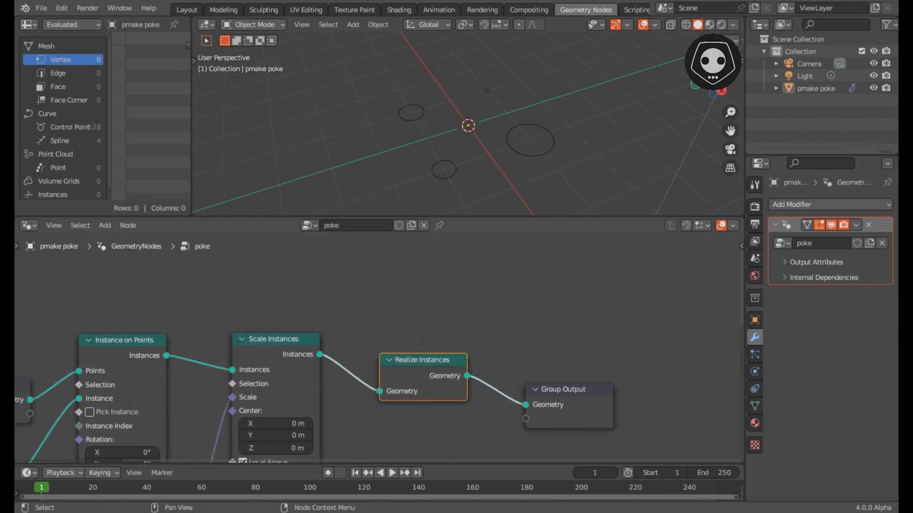
{"action": "left_click_drag", "start_coordinate": [563, 389], "coordinate": [680, 353]}
{"action": "key", "text": "shift+a"}
{"action": "type", "text": "fil"}
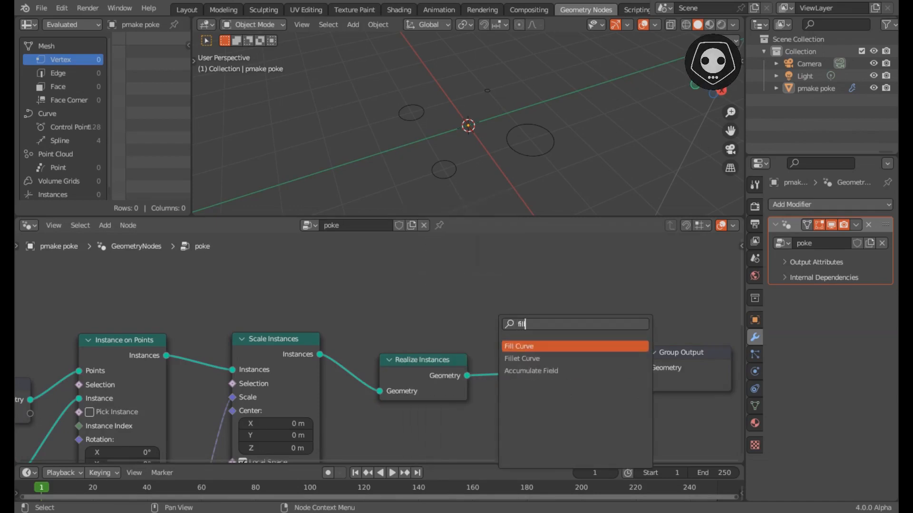
{"action": "key", "text": "Down"}
{"action": "key", "text": "Return"}
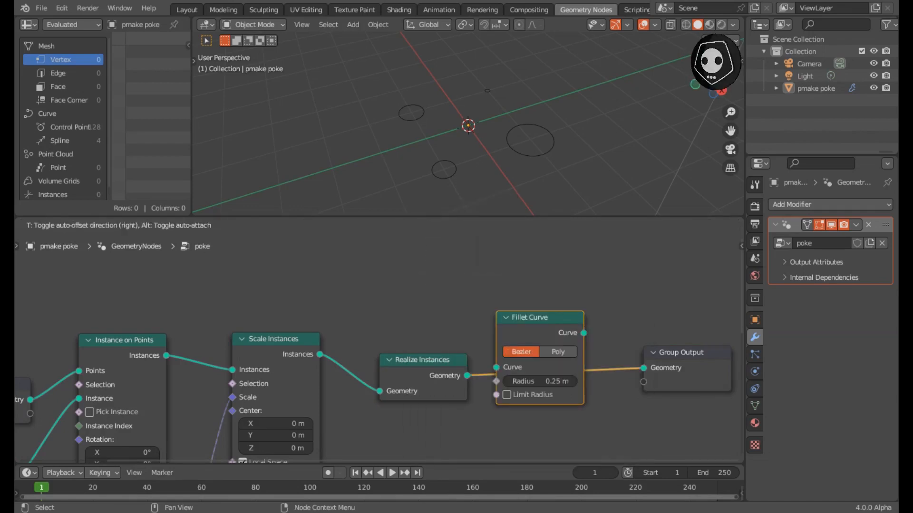
{"action": "key", "text": "Return"}
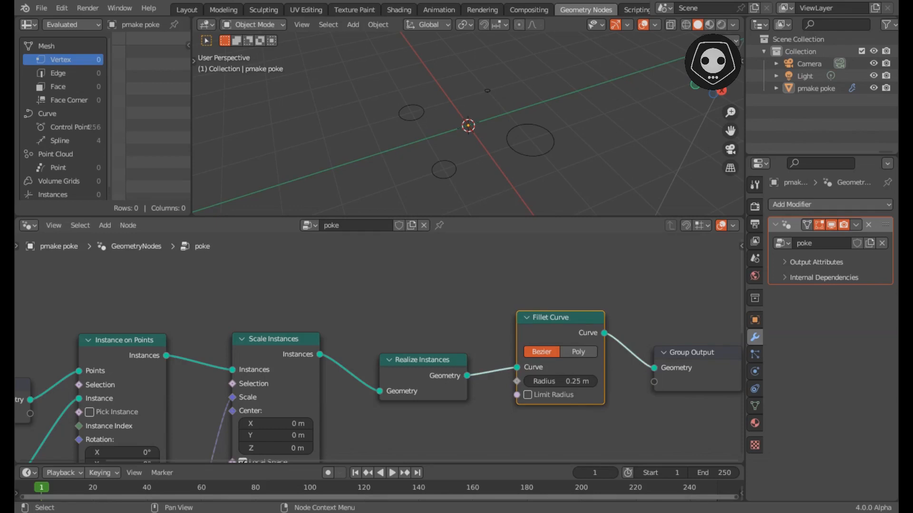
Add a Quadrilateral curve node and place it above the Realize Instances node
{"action": "middle_click_drag", "start_coordinate": [561, 280], "coordinate": [559, 299]}
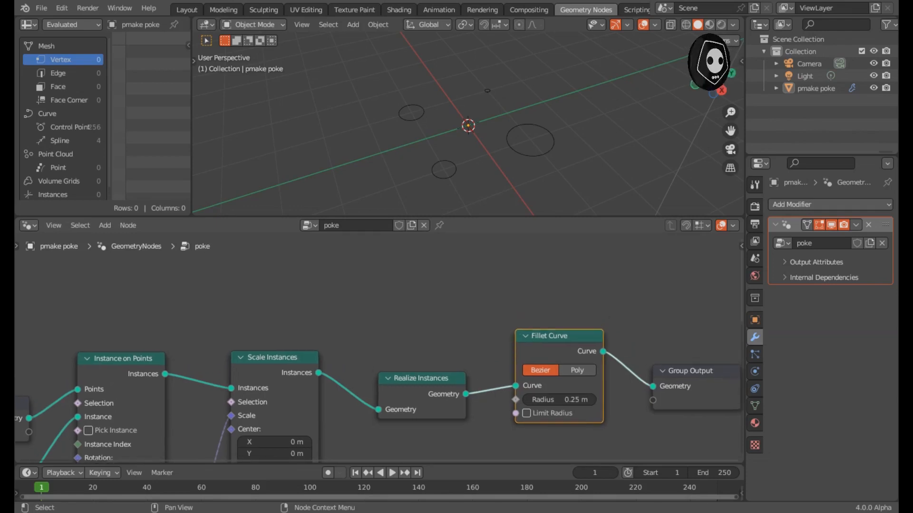
{"action": "left_click", "coordinate": [560, 299]}
{"action": "key", "text": "shift+a"}
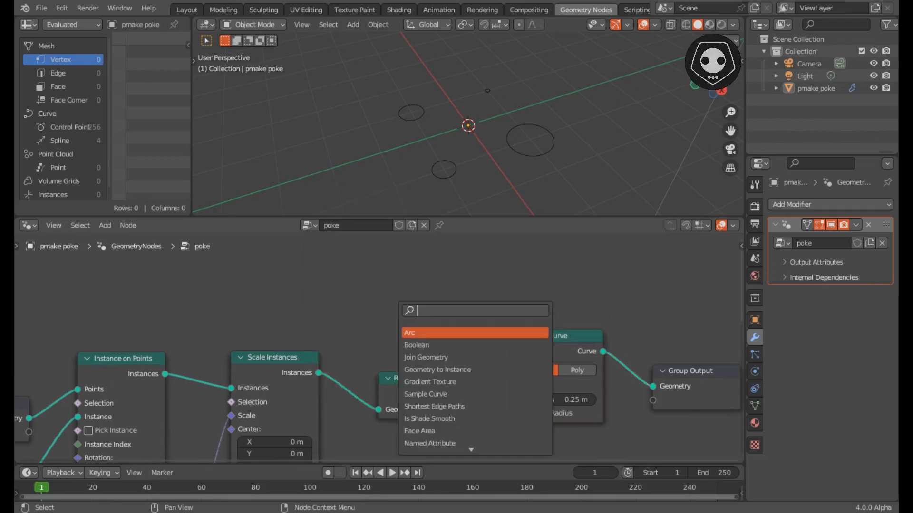
{"action": "type", "text": "quadr"}
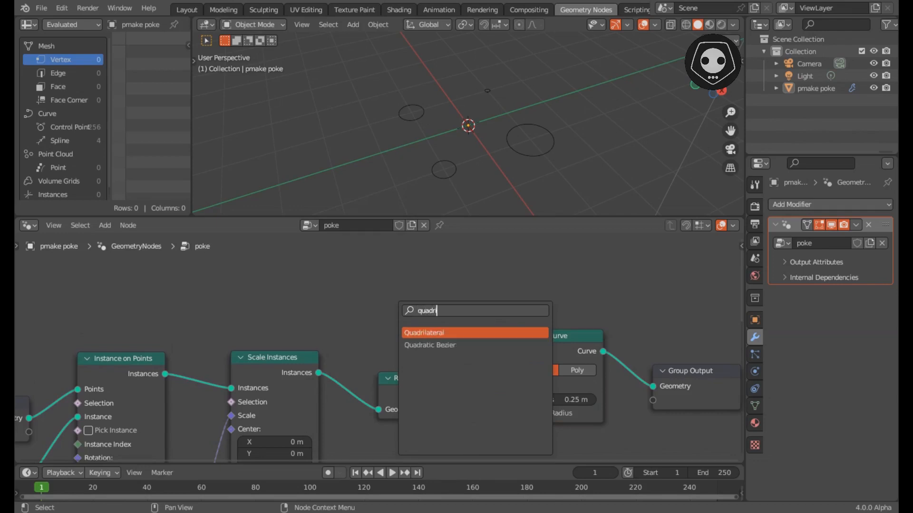
{"action": "key", "text": "Return"}
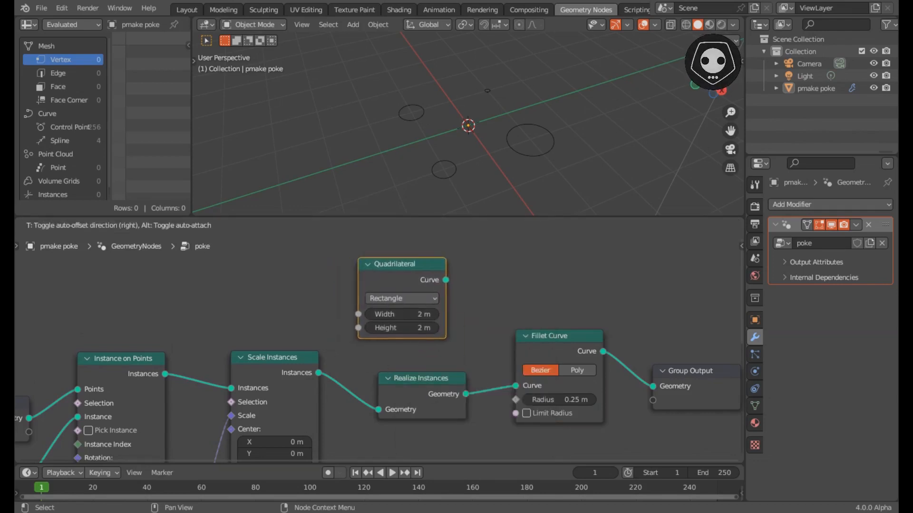
{"action": "left_click", "coordinate": [365, 276]}
Move Group Output and Fillet Curve farther along and add a Join Geometry node beside the Quadrilateral node
{"action": "middle_click_drag", "start_coordinate": [456, 309], "coordinate": [341, 306]}
{"action": "left_click_drag", "start_coordinate": [571, 369], "coordinate": [645, 364]}
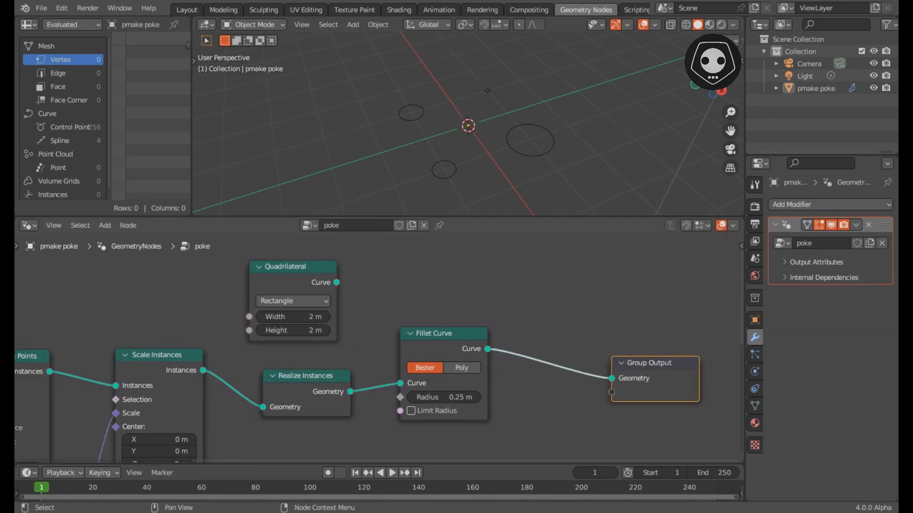
{"action": "left_click_drag", "start_coordinate": [440, 334], "coordinate": [493, 342]}
{"action": "left_click", "coordinate": [385, 304]}
{"action": "key", "text": "shift+a"}
{"action": "type", "text": "sj"}
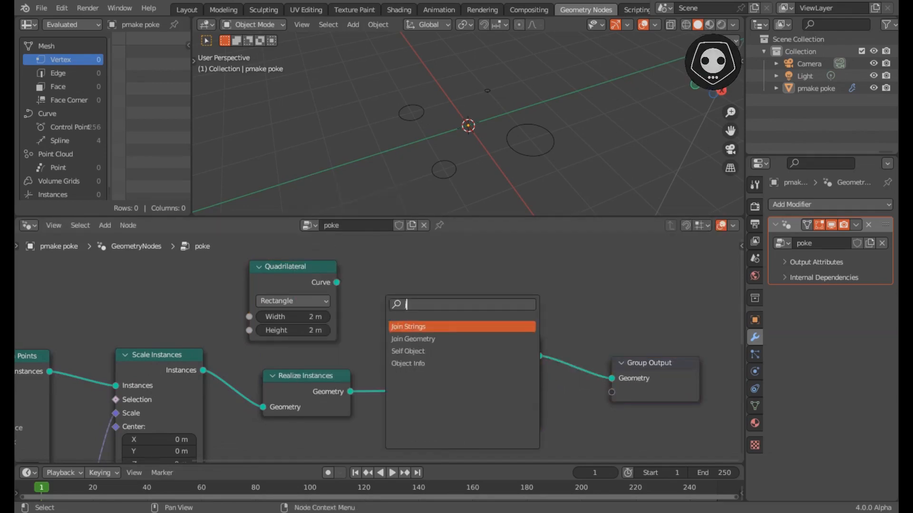
{"action": "type", "text": "oin"}
{"action": "key", "text": "Down"}
{"action": "key", "text": "Return"}
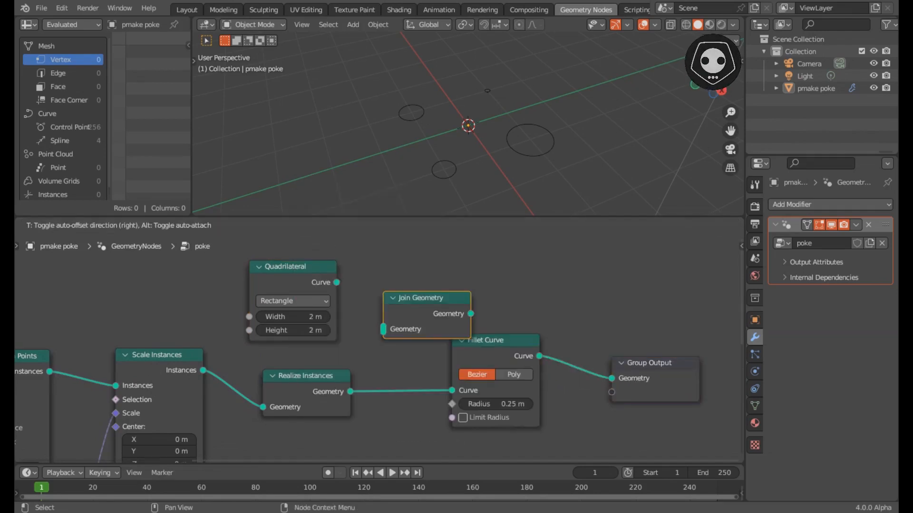
{"action": "key", "text": "Return"}
Insert Join Geometry between Realize Instances and a shifted Fillet Curve, and connect the Quadrilateral's Curve output to it
{"action": "left_click_drag", "start_coordinate": [649, 364], "coordinate": [707, 356]}
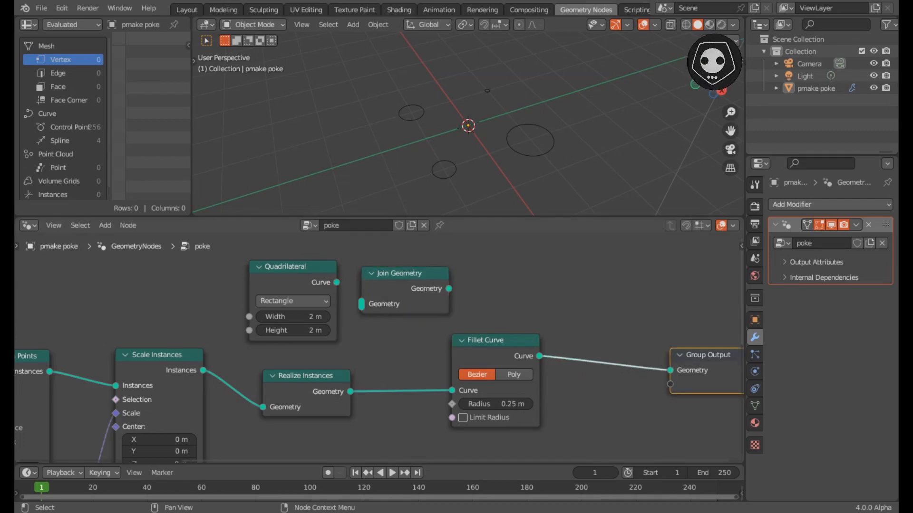
{"action": "left_click_drag", "start_coordinate": [494, 341], "coordinate": [540, 327]}
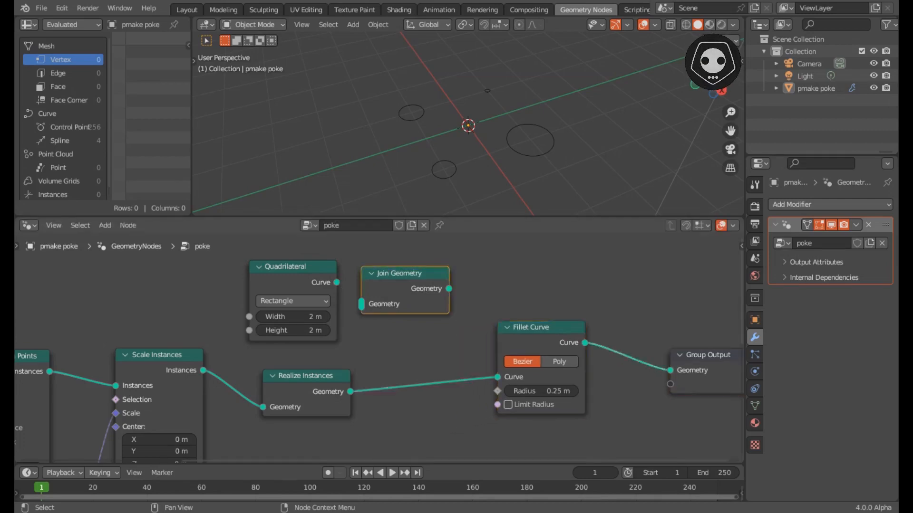
{"action": "left_click_drag", "start_coordinate": [400, 273], "coordinate": [439, 319]}
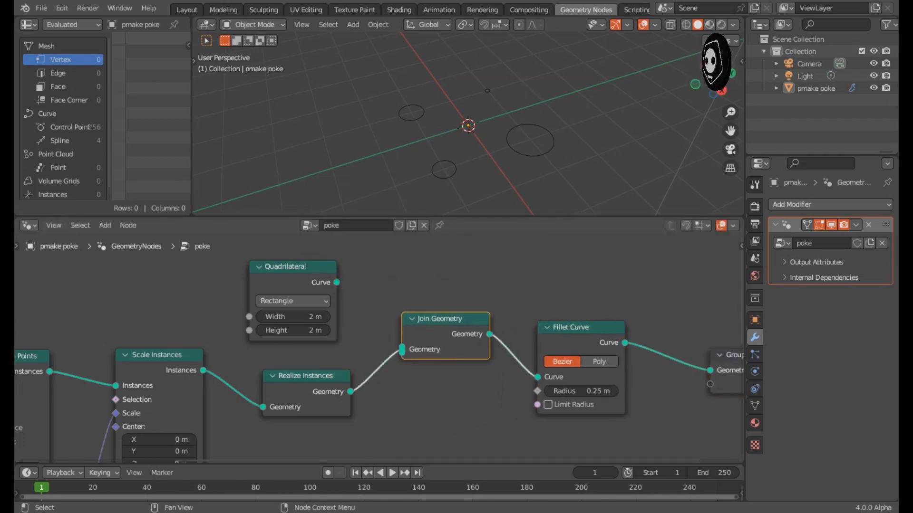
{"action": "left_click_drag", "start_coordinate": [336, 283], "coordinate": [402, 349]}
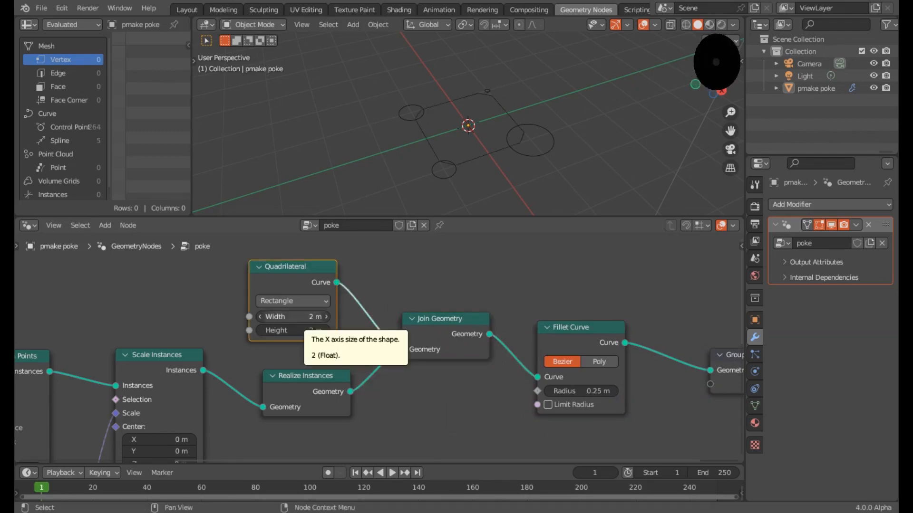
Set the Quadrilateral node's Width and Height to 7 m
{"action": "double_click", "coordinate": [307, 317]}
{"action": "key", "text": "BackSpace"}
{"action": "key", "text": "BackSpace"}
{"action": "key", "text": "BackSpace"}
{"action": "type", "text": "7"}
{"action": "key", "text": "Tab"}
{"action": "type", "text": "7"}
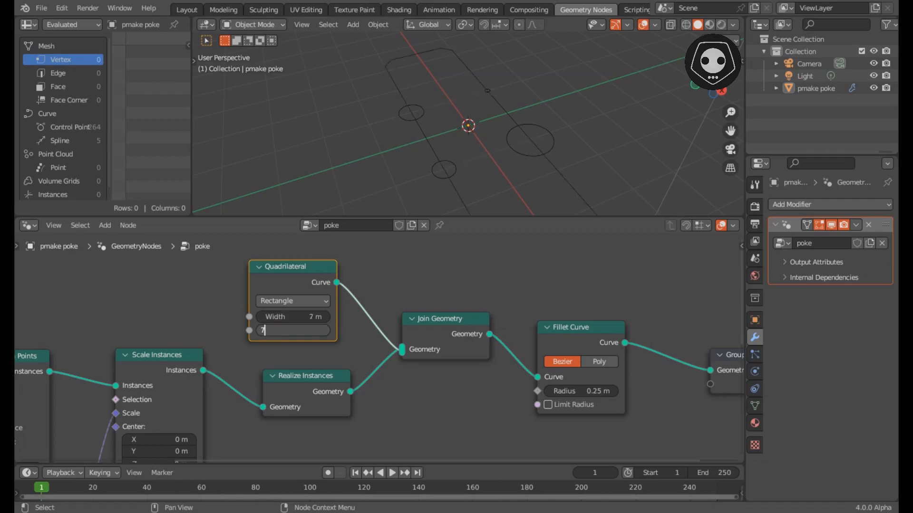
{"action": "key", "text": "Return"}
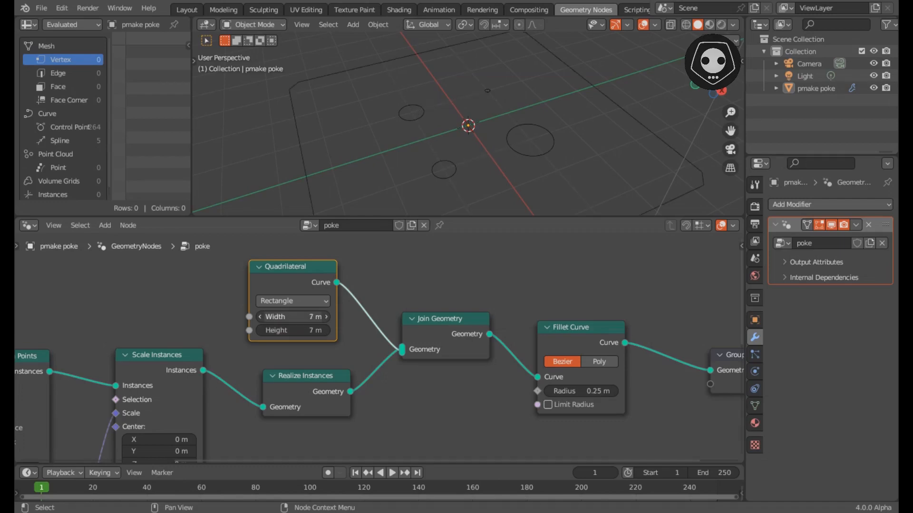
Add a Fill Curve node and place it unconnected below the Fillet Curve node
{"action": "middle_click_drag", "start_coordinate": [409, 380], "coordinate": [191, 355]}
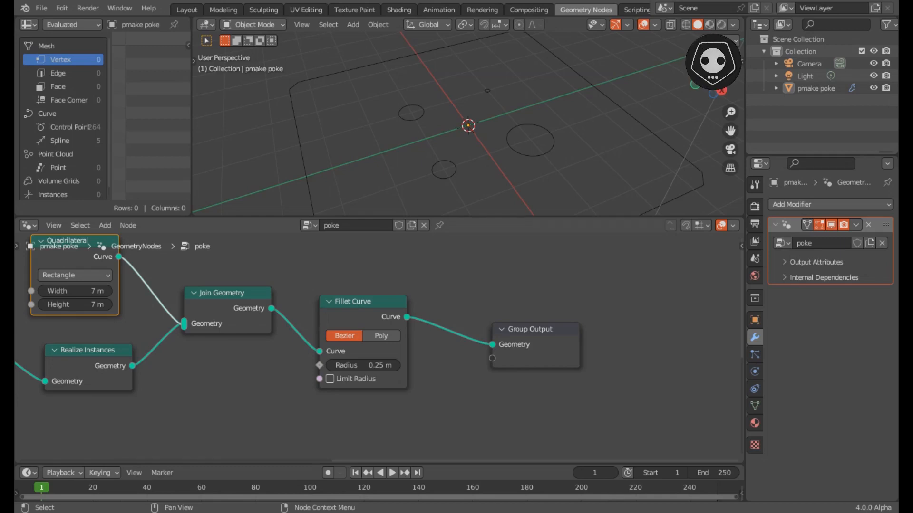
{"action": "key", "text": "shift+a"}
{"action": "type", "text": "fil"}
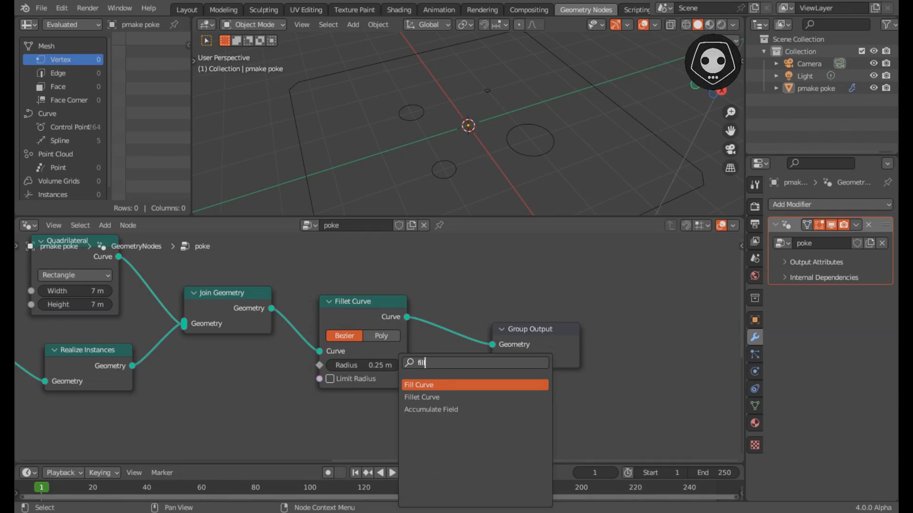
{"action": "key", "text": "Return"}
{"action": "left_click", "coordinate": [347, 410]}
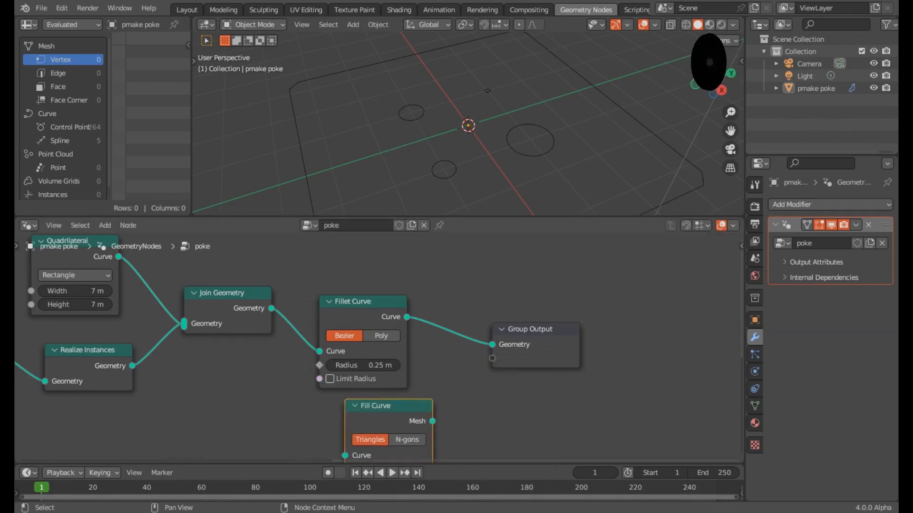
Connect Join Geometry's output to Fill Curve's Curve input and its Mesh output to Group Output's Geometry
{"action": "middle_click_drag", "start_coordinate": [347, 410], "coordinate": [383, 389]}
{"action": "left_click_drag", "start_coordinate": [307, 287], "coordinate": [347, 329]}
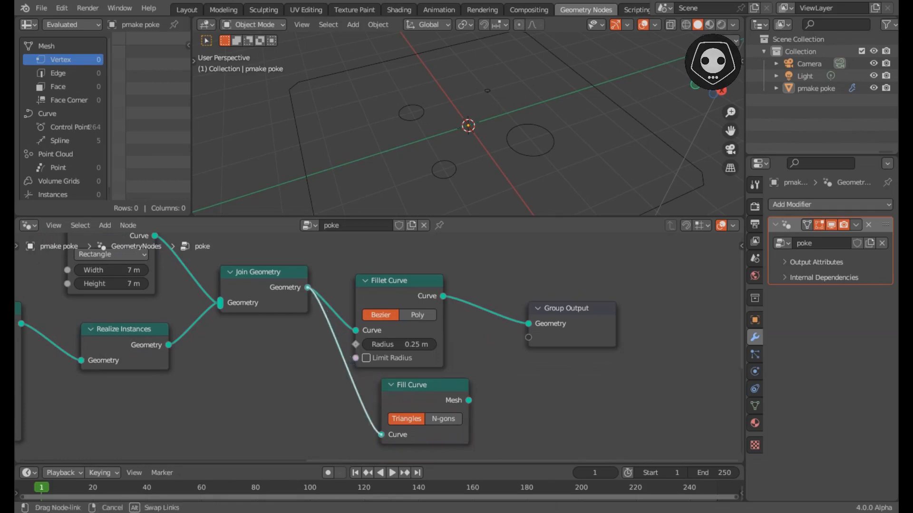
{"action": "left_click_drag", "start_coordinate": [382, 434], "coordinate": [382, 435]}
{"action": "left_click_drag", "start_coordinate": [468, 401], "coordinate": [528, 323]}
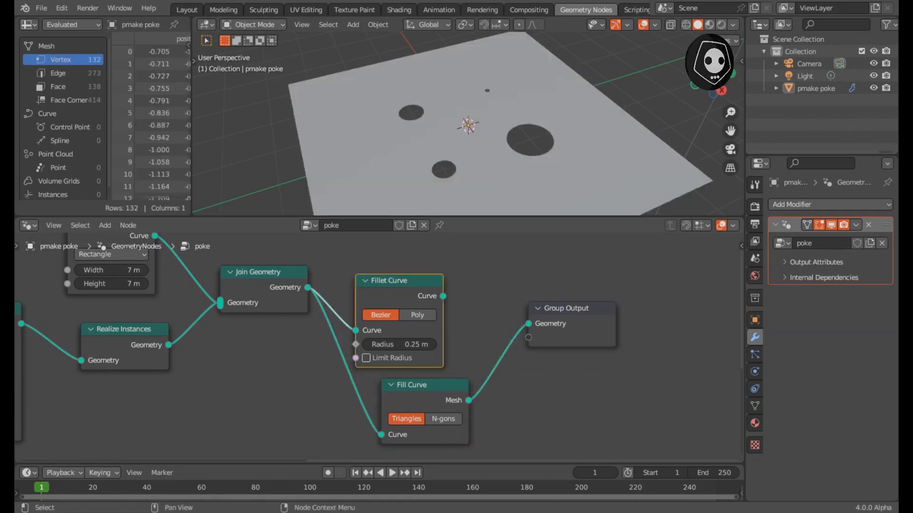
Delete the Fillet Curve node and move Fill Curve between Join Geometry and Group Output
{"action": "key", "text": "x"}
{"action": "left_click_drag", "start_coordinate": [419, 384], "coordinate": [398, 299]}
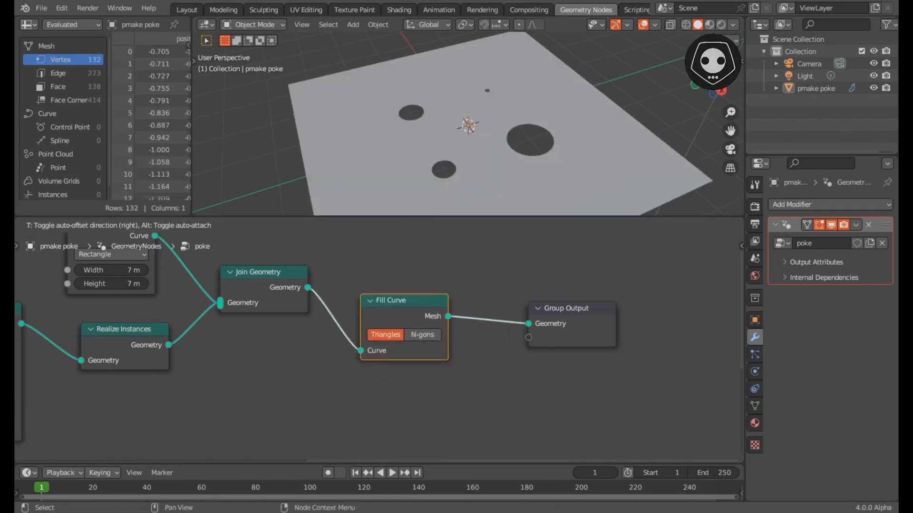
{"action": "left_click", "coordinate": [423, 334]}
Set the Random Value node's Seed to 0 and save the file
{"action": "scroll", "coordinate": [399, 340], "scroll_direction": "down", "scroll_amount": 3}
{"action": "middle_click_drag", "start_coordinate": [400, 340], "coordinate": [669, 220]}
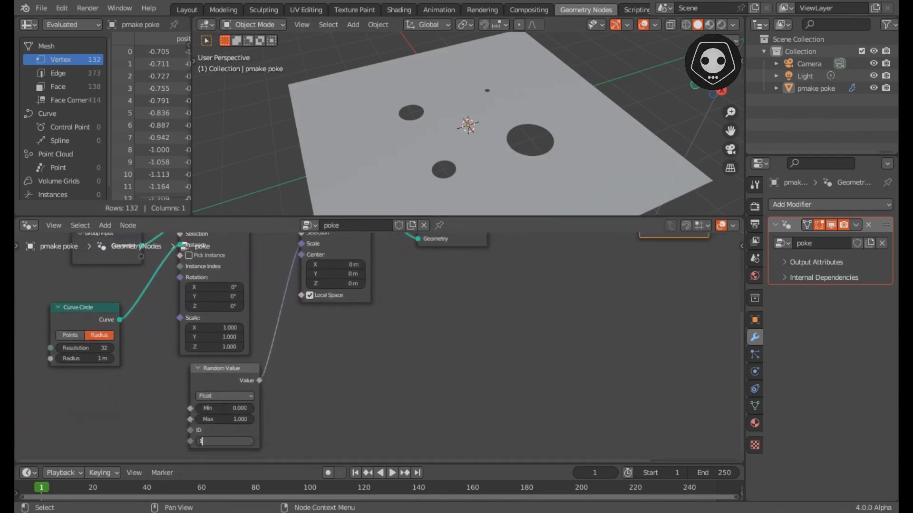
{"action": "key", "text": "Return"}
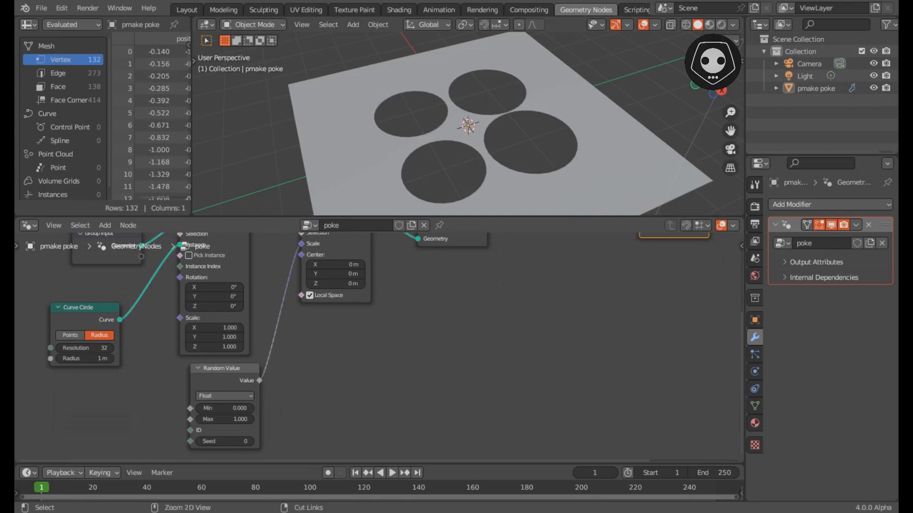
{"action": "key", "text": "ctrl+s"}
Move Group Output farther along and insert an Extrude Mesh node between Fill Curve and Group Output
{"action": "middle_click_drag", "start_coordinate": [551, 266], "coordinate": [206, 430]}
{"action": "left_click_drag", "start_coordinate": [329, 355], "coordinate": [327, 346]}
{"action": "left_click_drag", "start_coordinate": [460, 363], "coordinate": [493, 356]}
{"action": "left_click", "coordinate": [373, 324]}
{"action": "key", "text": "shift+a"}
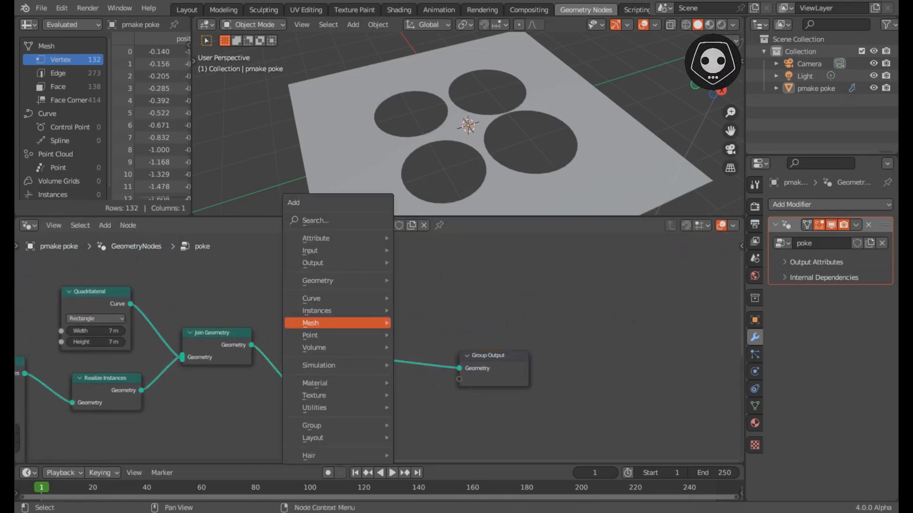
{"action": "type", "text": "sextu"}
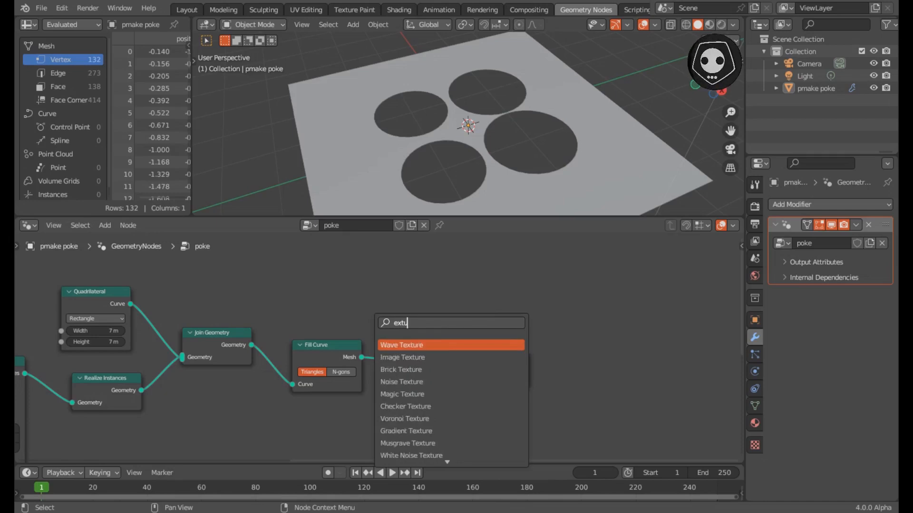
{"action": "type", "text": "rude"}
{"action": "key", "text": "Return"}
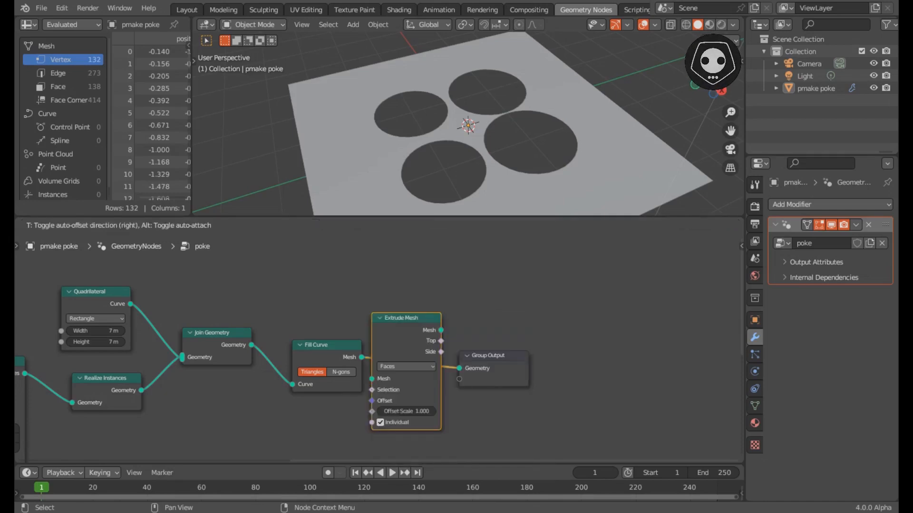
{"action": "left_click", "coordinate": [372, 325]}
{"action": "scroll", "coordinate": [379, 348], "scroll_direction": "up", "scroll_amount": 4}
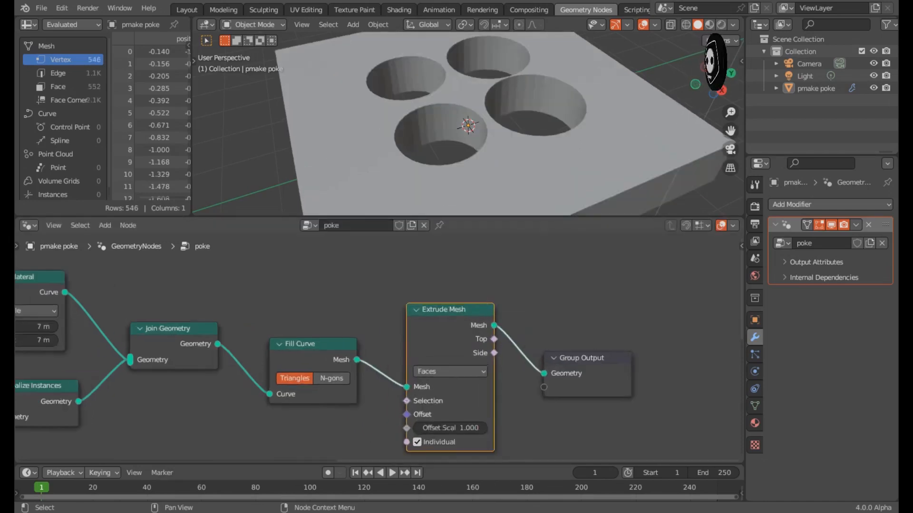
Set the Extrude Mesh node's Offset Scale to 0.200 and inspect the plate's thickness from a low angle
{"action": "middle_click_drag", "start_coordinate": [379, 348], "coordinate": [329, 298]}
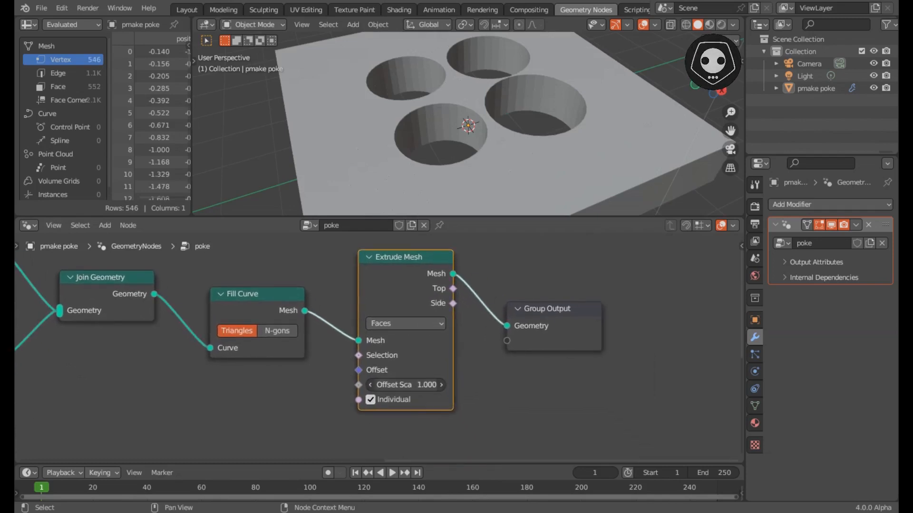
{"action": "key", "text": "Return"}
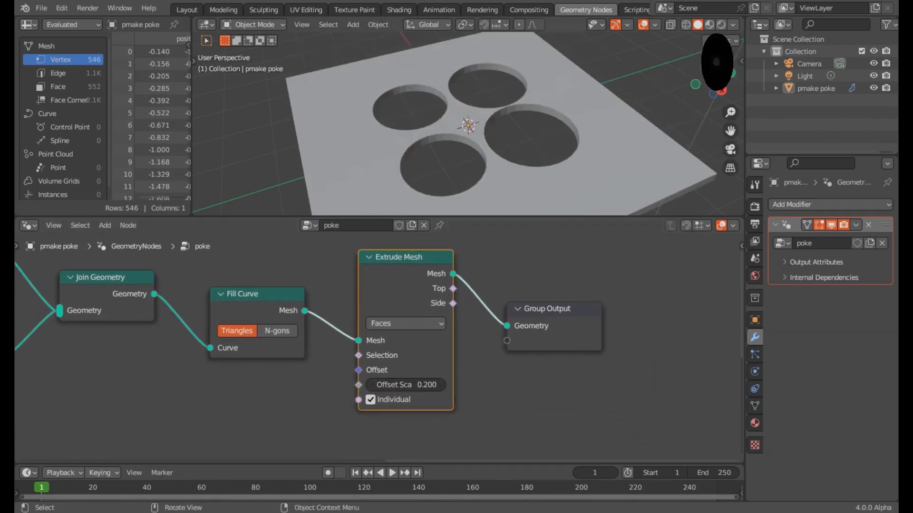
{"action": "middle_click_drag", "start_coordinate": [457, 157], "coordinate": [469, 119]}
{"action": "scroll", "coordinate": [468, 121], "scroll_direction": "up", "scroll_amount": 1}
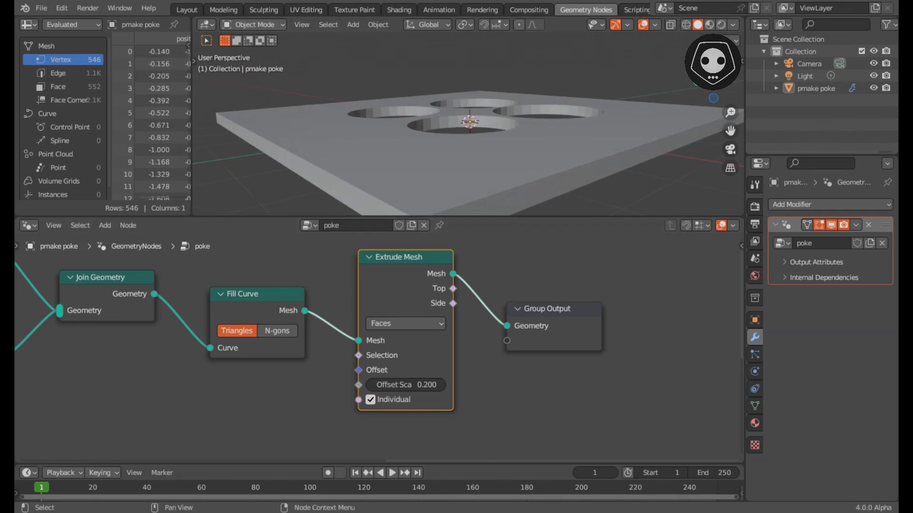
Bring the whole node tree into view and enlarge the node editor area
{"action": "scroll", "coordinate": [379, 348], "scroll_direction": "down", "scroll_amount": 3}
{"action": "middle_click_drag", "start_coordinate": [380, 347], "coordinate": [619, 302]}
{"action": "scroll", "coordinate": [603, 261], "scroll_direction": "down", "scroll_amount": 1}
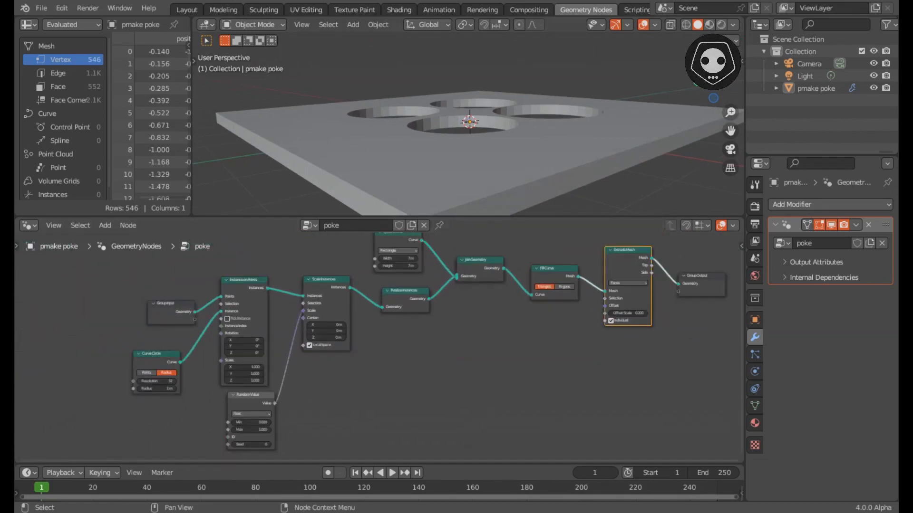
{"action": "middle_click_drag", "start_coordinate": [468, 143], "coordinate": [471, 171]}
{"action": "left_click_drag", "start_coordinate": [471, 217], "coordinate": [471, 184]}
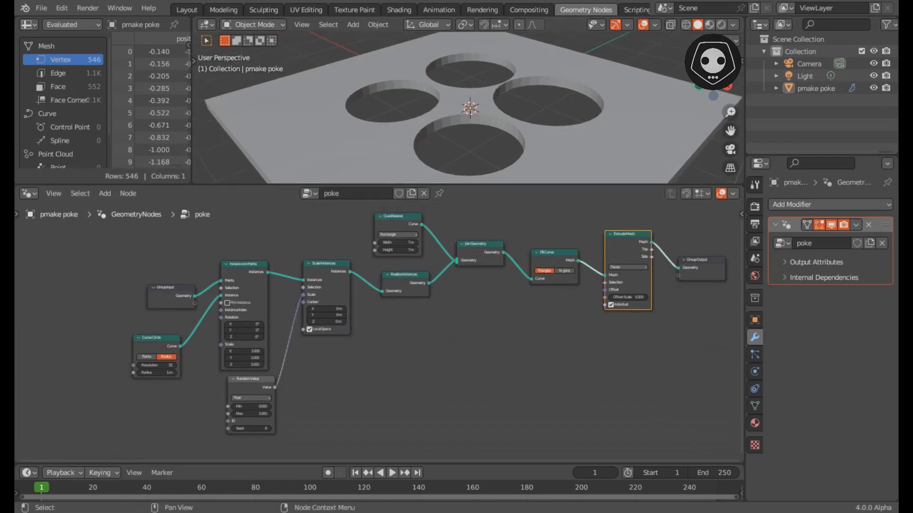
Move Group Input away, add a Set Position node beside it and connect it to Instance on Points' Points input
{"action": "middle_click_drag", "start_coordinate": [319, 253], "coordinate": [546, 289]}
{"action": "scroll", "coordinate": [365, 343], "scroll_direction": "up", "scroll_amount": 6}
{"action": "scroll", "coordinate": [373, 328], "scroll_direction": "up", "scroll_amount": 2}
{"action": "middle_click_drag", "start_coordinate": [374, 328], "coordinate": [384, 314]}
{"action": "scroll", "coordinate": [384, 314], "scroll_direction": "up", "scroll_amount": 2}
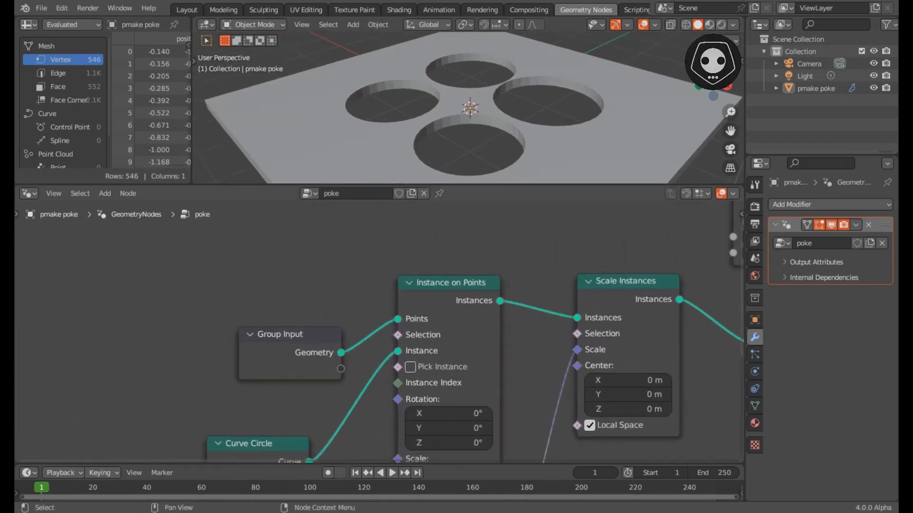
{"action": "left_click_drag", "start_coordinate": [285, 343], "coordinate": [158, 355]}
{"action": "left_click", "coordinate": [266, 294]}
{"action": "key", "text": "shift+a"}
{"action": "type", "text": "s"}
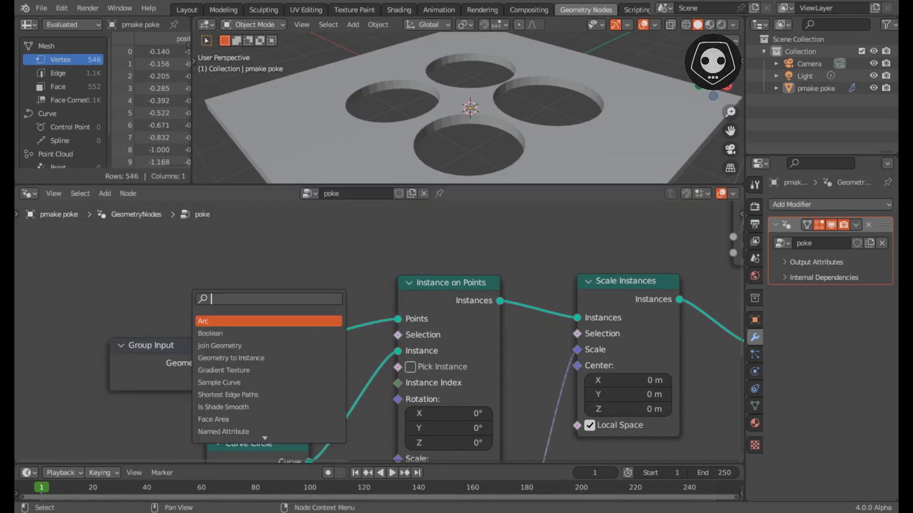
{"action": "type", "text": "set pos"}
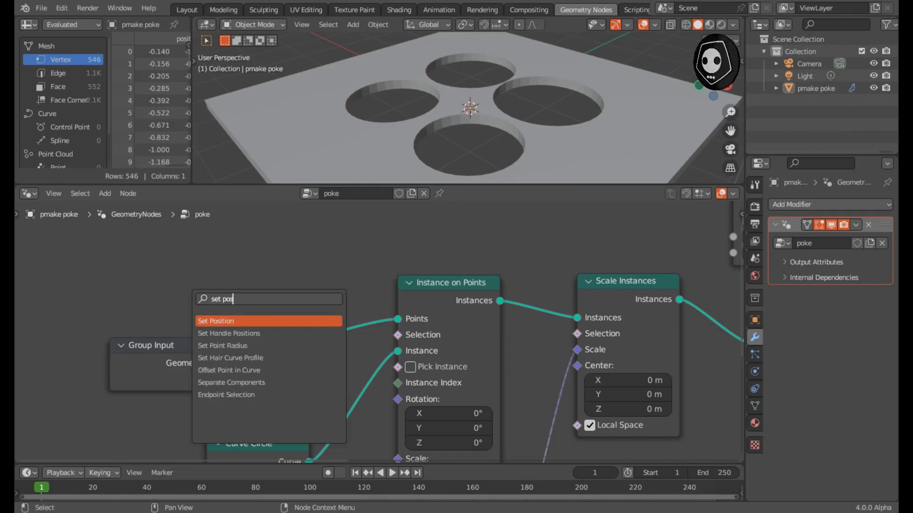
{"action": "key", "text": "Return"}
{"action": "left_click", "coordinate": [30, 274]}
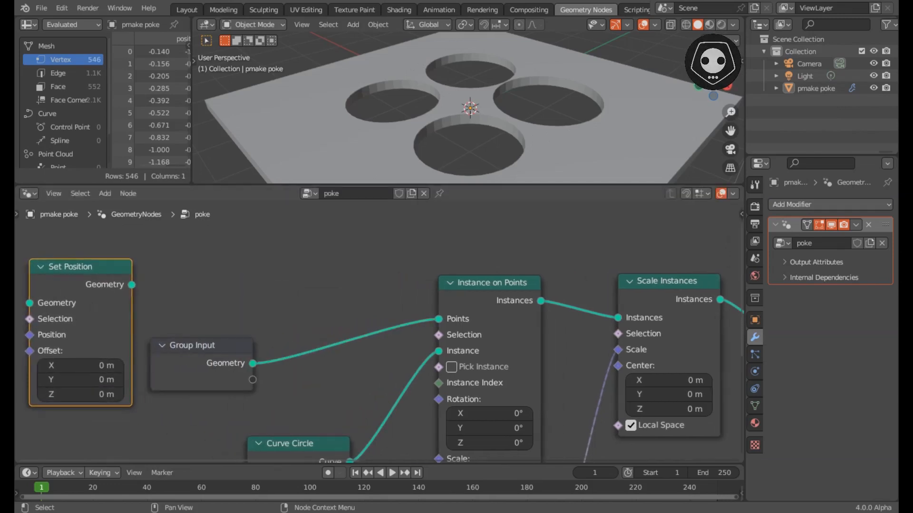
{"action": "left_click_drag", "start_coordinate": [132, 284], "coordinate": [438, 319]}
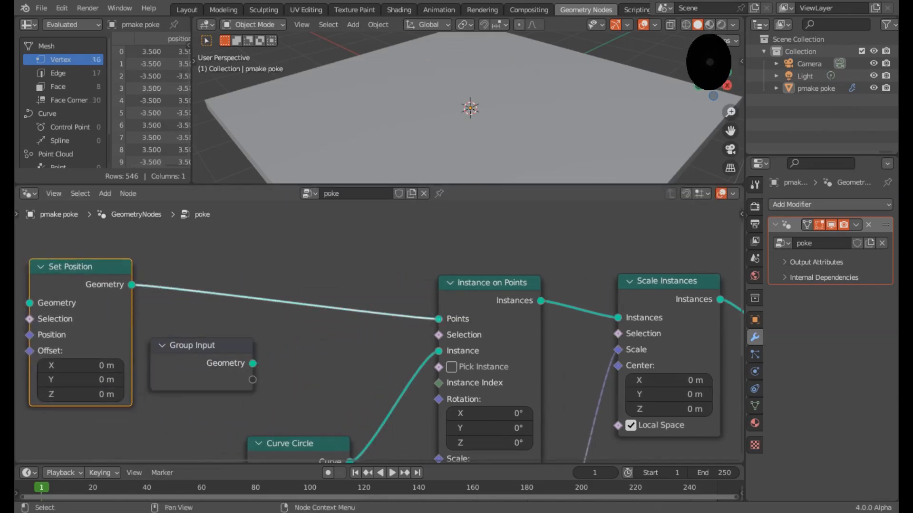
Delete the Group Input node and move Set Position closer to Instance on Points
{"action": "key", "text": "Delete"}
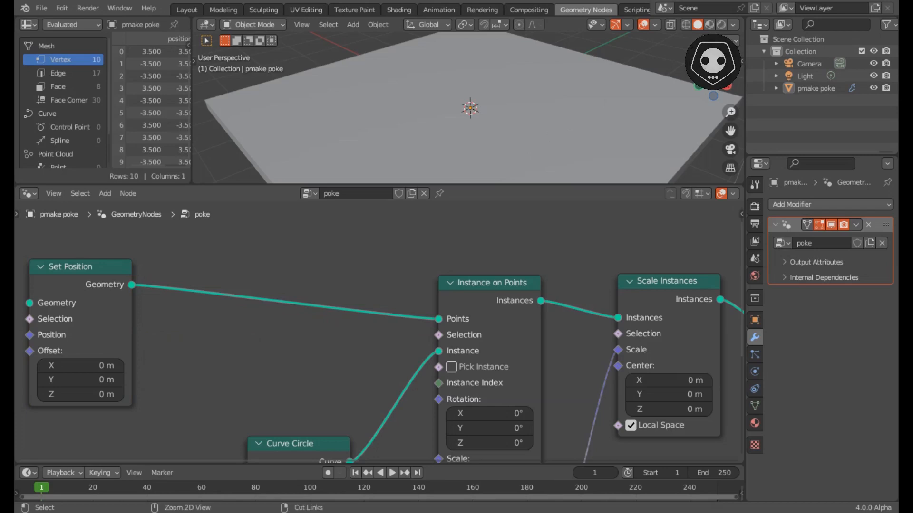
{"action": "key", "text": "ctrl+z"}
{"action": "middle_click_drag", "start_coordinate": [199, 342], "coordinate": [265, 331]}
{"action": "left_click_drag", "start_coordinate": [309, 326], "coordinate": [46, 430]}
{"action": "middle_click_drag", "start_coordinate": [237, 309], "coordinate": [162, 369]}
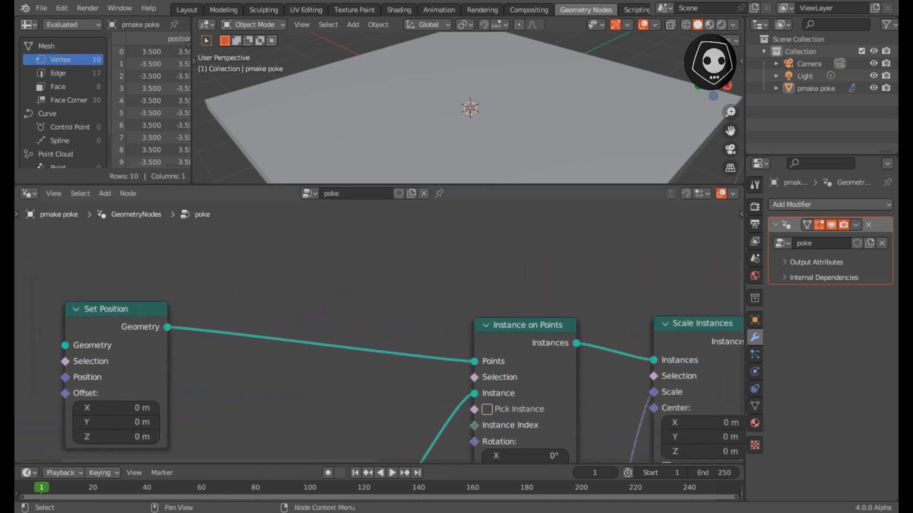
{"action": "left_click_drag", "start_coordinate": [125, 310], "coordinate": [161, 291]}
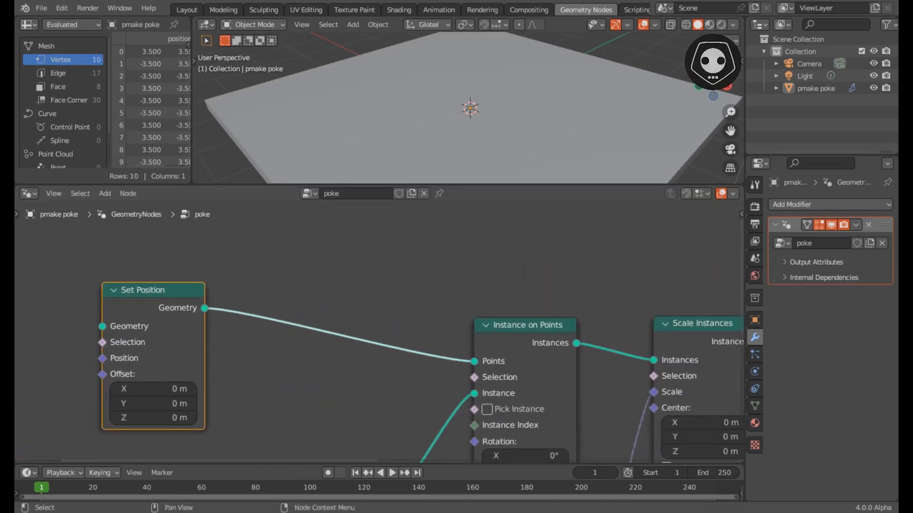
Insert a Capture Attribute node on the link between Set Position and Instance on Points
{"action": "key", "text": "alt+a"}
{"action": "key", "text": "shift+a"}
{"action": "type", "text": "captu"}
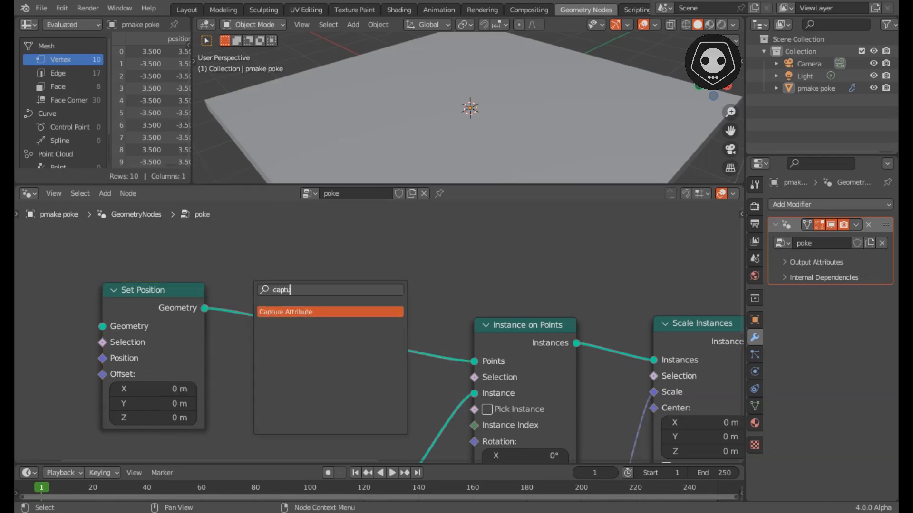
{"action": "key", "text": "Return"}
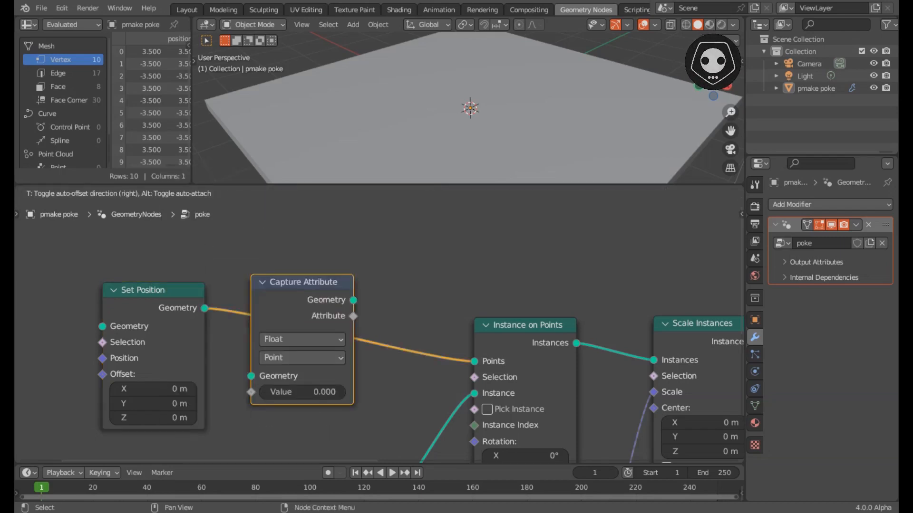
{"action": "left_click", "coordinate": [275, 282]}
{"action": "middle_click_drag", "start_coordinate": [274, 282], "coordinate": [258, 257]}
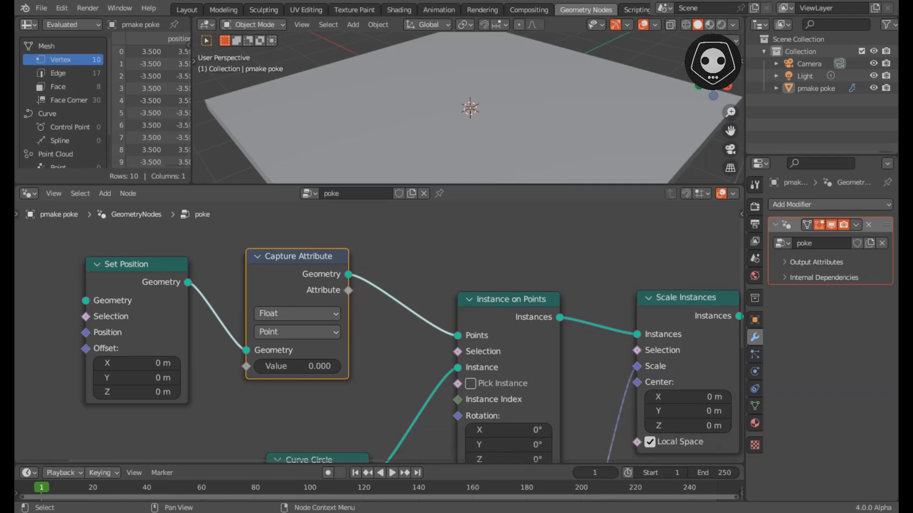
Enlarge the 3D viewport area and set the Capture Attribute node's data type to Integer and its domain to Instance
{"action": "middle_click_drag", "start_coordinate": [361, 105], "coordinate": [368, 123]}
{"action": "scroll", "coordinate": [368, 122], "scroll_direction": "down", "scroll_amount": 2}
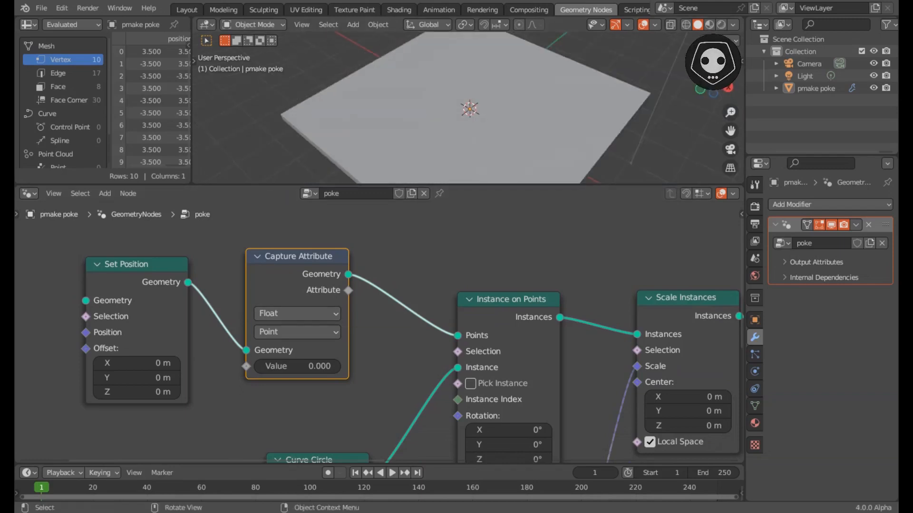
{"action": "left_click_drag", "start_coordinate": [376, 184], "coordinate": [375, 224]}
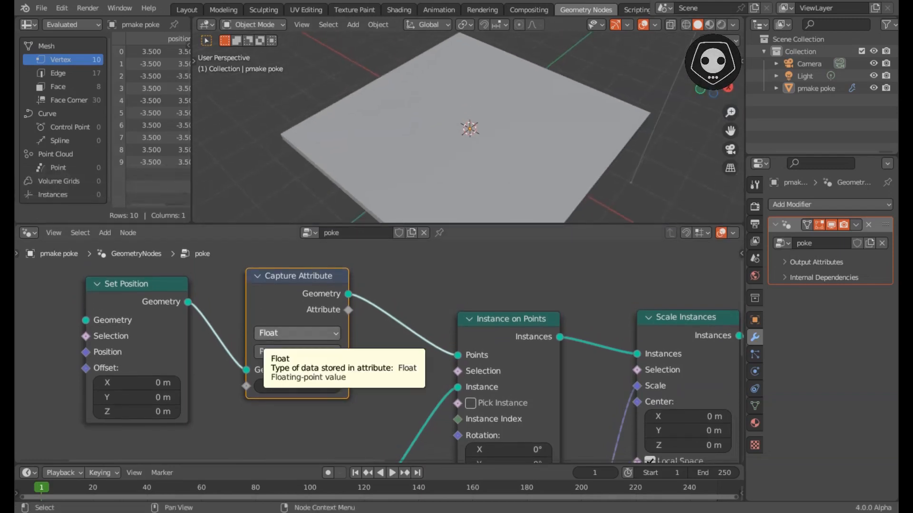
{"action": "left_click", "coordinate": [297, 333]}
{"action": "left_click", "coordinate": [274, 367]}
{"action": "left_click", "coordinate": [285, 352]}
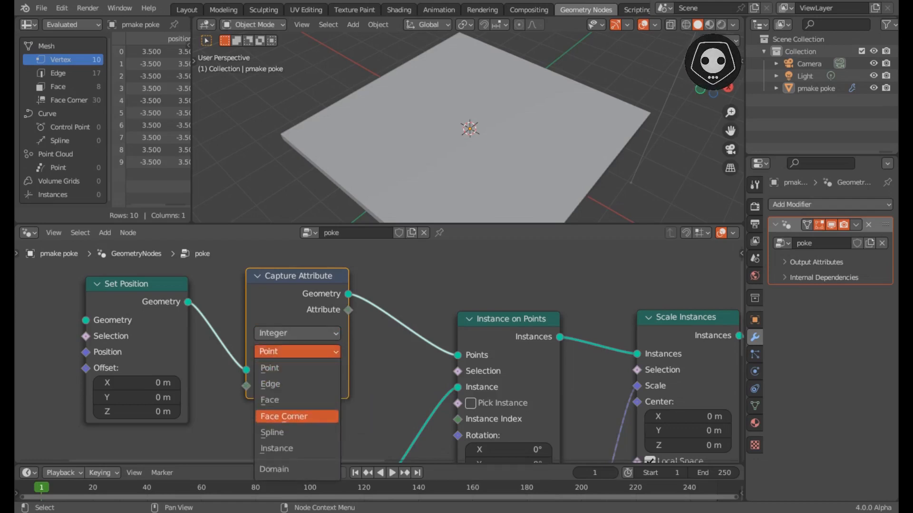
{"action": "left_click", "coordinate": [276, 449]}
Add an Index node below Set Position and connect it to Capture Attribute's Value input
{"action": "scroll", "coordinate": [290, 385], "scroll_direction": "down", "scroll_amount": 3}
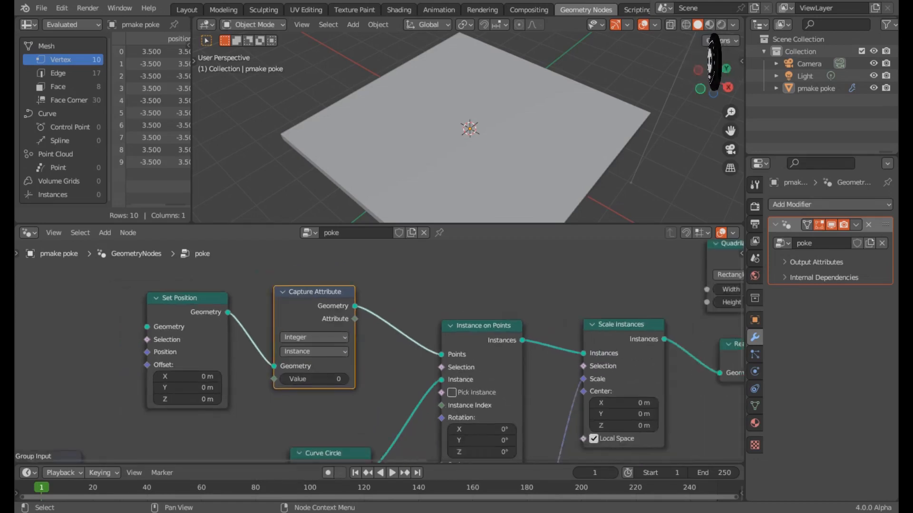
{"action": "middle_click_drag", "start_coordinate": [252, 408], "coordinate": [280, 360]}
{"action": "left_click", "coordinate": [204, 394]}
{"action": "key", "text": "shift+a"}
{"action": "type", "text": "s"}
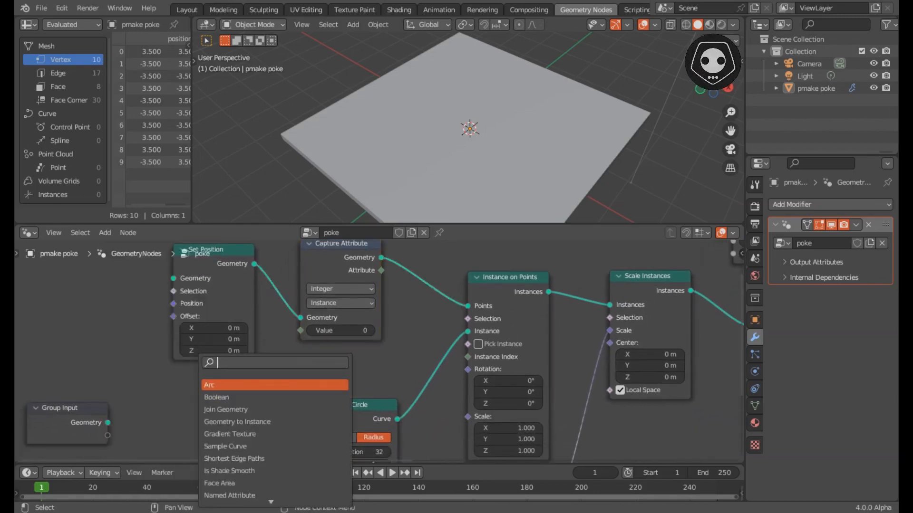
{"action": "type", "text": "inde"}
{"action": "key", "text": "Return"}
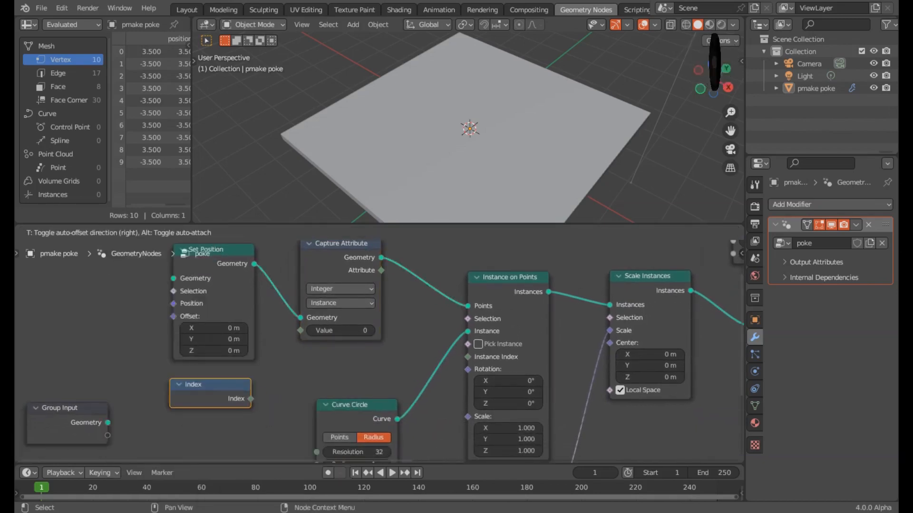
{"action": "left_click", "coordinate": [211, 394]}
{"action": "left_click_drag", "start_coordinate": [250, 399], "coordinate": [300, 330]}
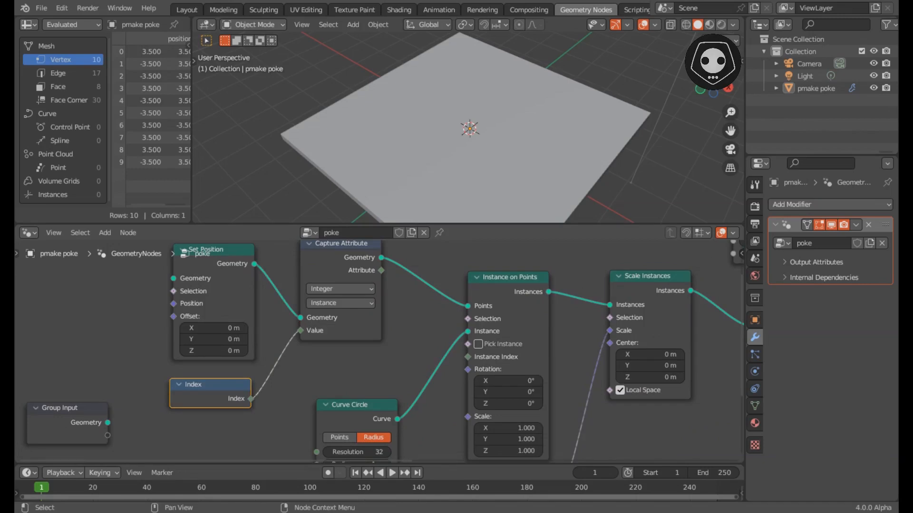
Add a Points node beside Set Position and connect its Geometry output to Set Position's Geometry input
{"action": "middle_click_drag", "start_coordinate": [335, 349], "coordinate": [442, 380]}
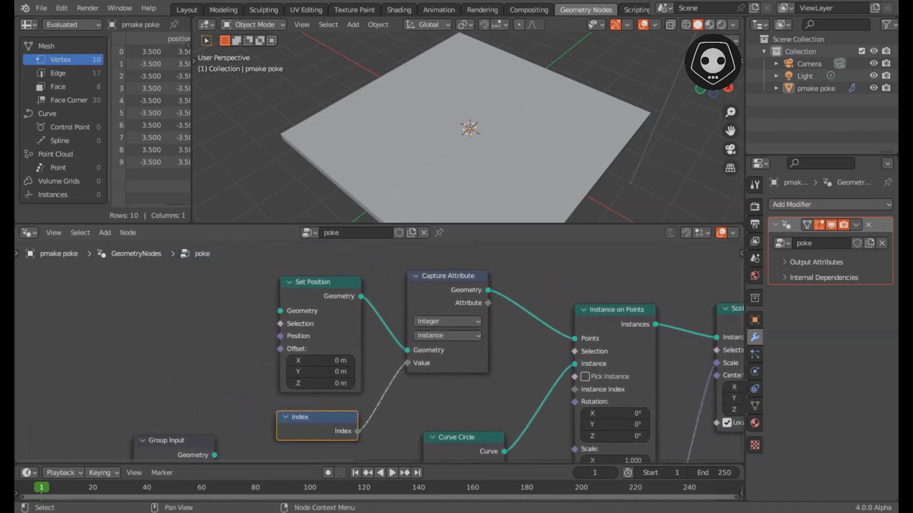
{"action": "scroll", "coordinate": [442, 380], "scroll_direction": "down", "scroll_amount": 1}
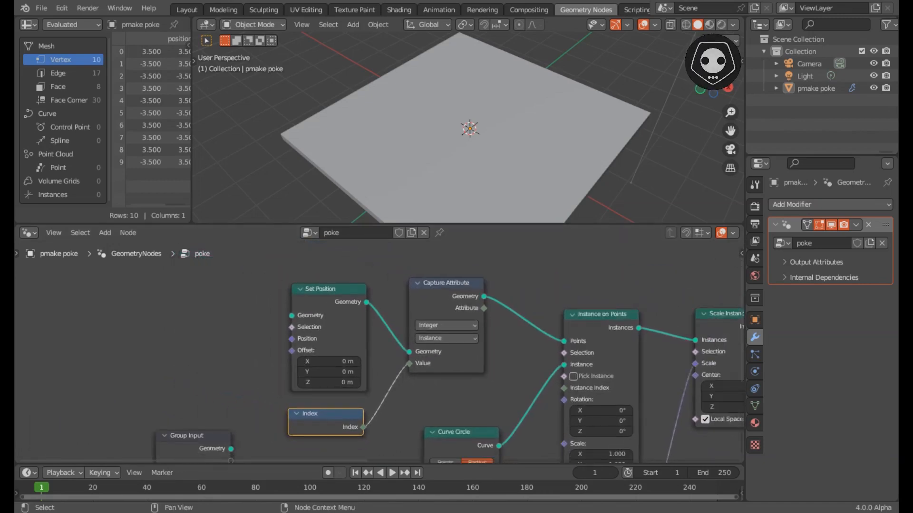
{"action": "left_click", "coordinate": [197, 325]}
{"action": "key", "text": "shift+a"}
{"action": "type", "text": "spoin"}
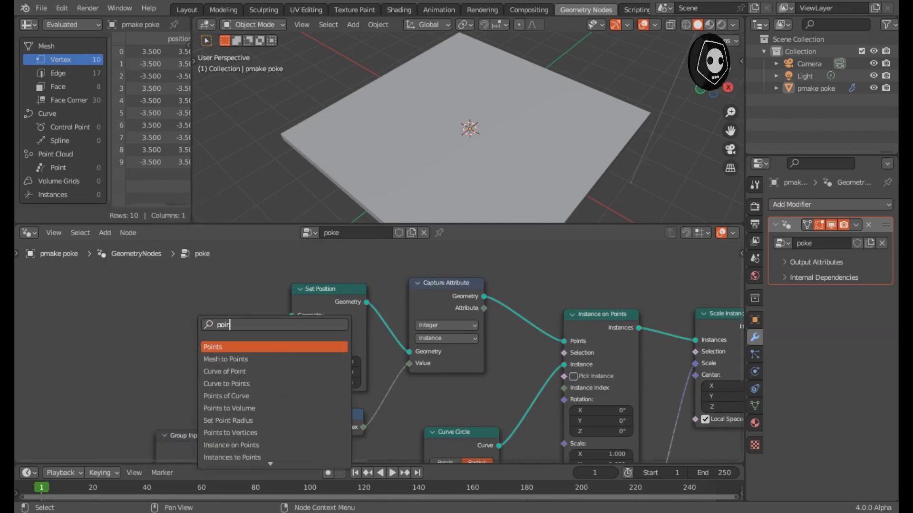
{"action": "key", "text": "Return"}
{"action": "left_click", "coordinate": [143, 303]}
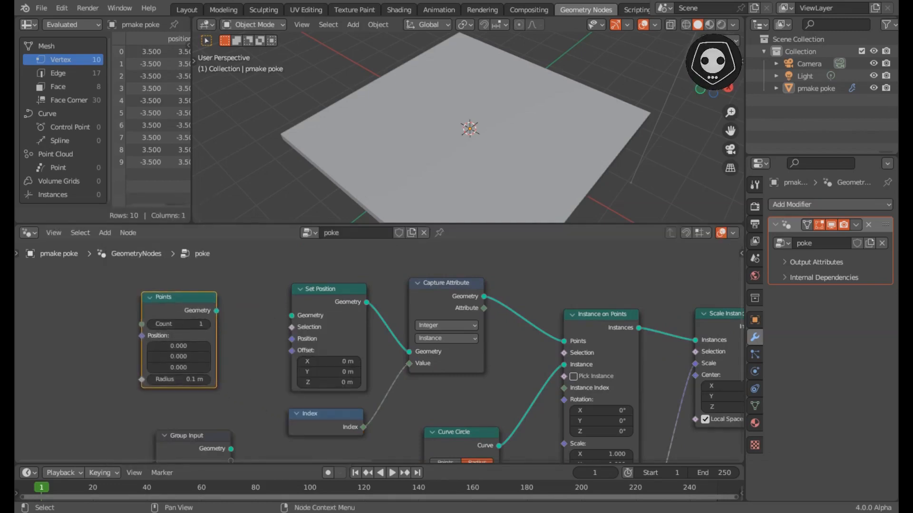
{"action": "left_click_drag", "start_coordinate": [217, 310], "coordinate": [291, 315]}
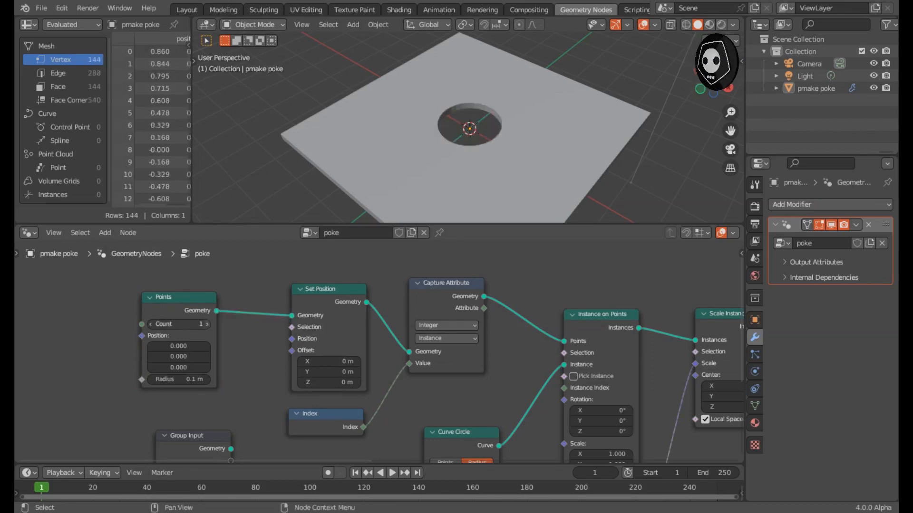
Set the Points node's Count to 4
{"action": "left_click", "coordinate": [154, 324]}
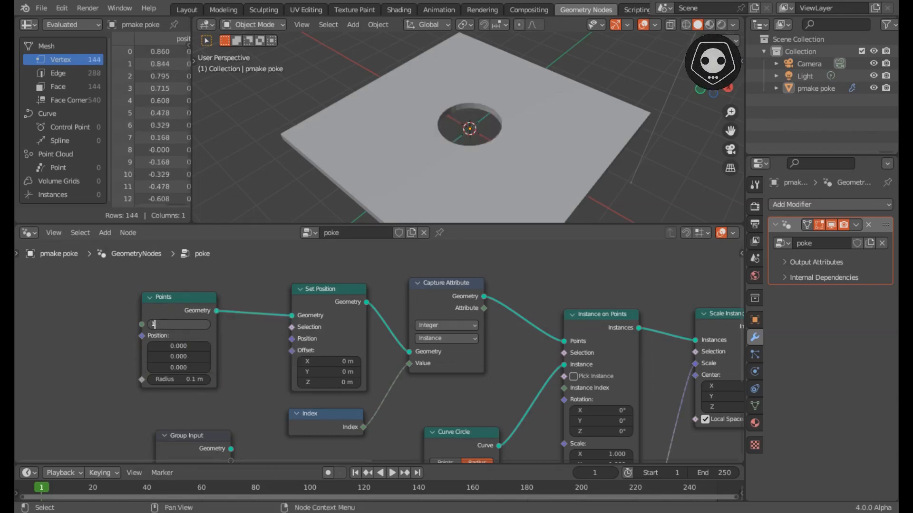
{"action": "left_click", "coordinate": [207, 324]}
{"action": "left_click", "coordinate": [207, 324]}
{"action": "left_click", "coordinate": [207, 324]}
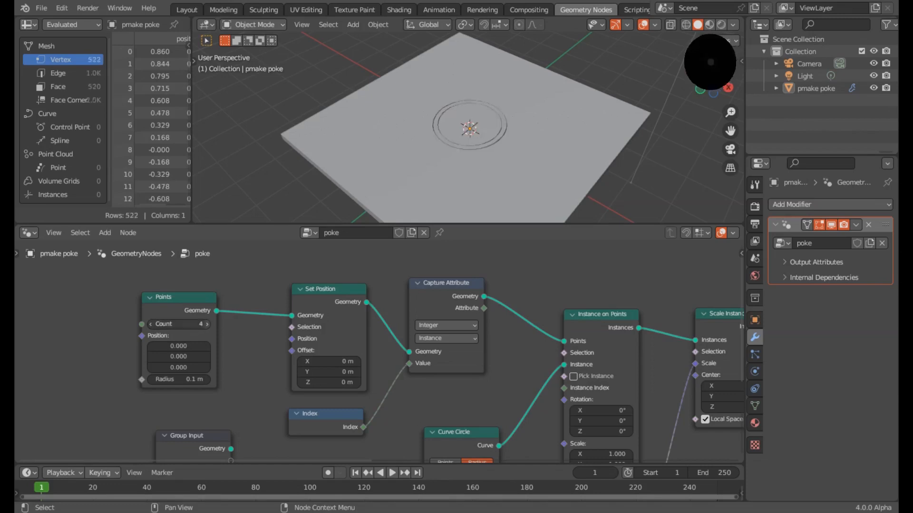
Add a Random Value node below Points and connect its Value output to Set Position's Position input
{"action": "middle_click_drag", "start_coordinate": [183, 356], "coordinate": [169, 329]}
{"action": "key", "text": "shift+a"}
{"action": "type", "text": "r"}
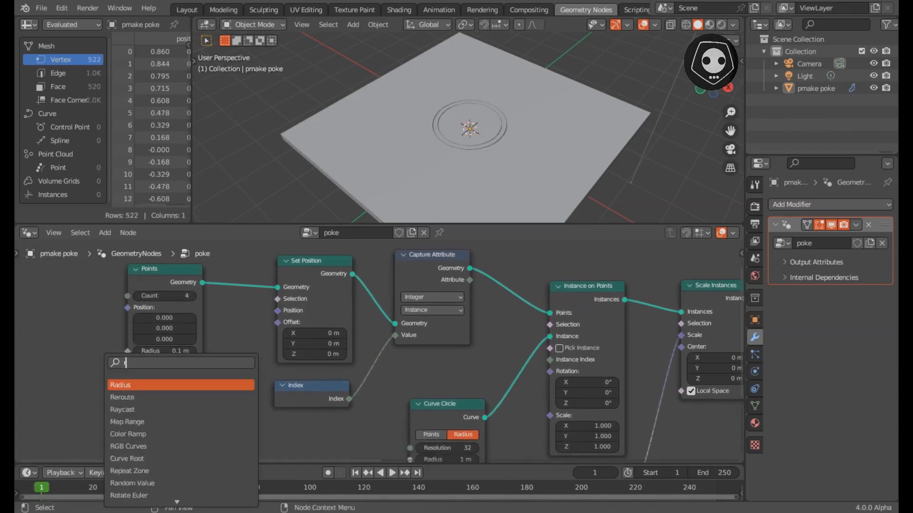
{"action": "type", "text": "andom"}
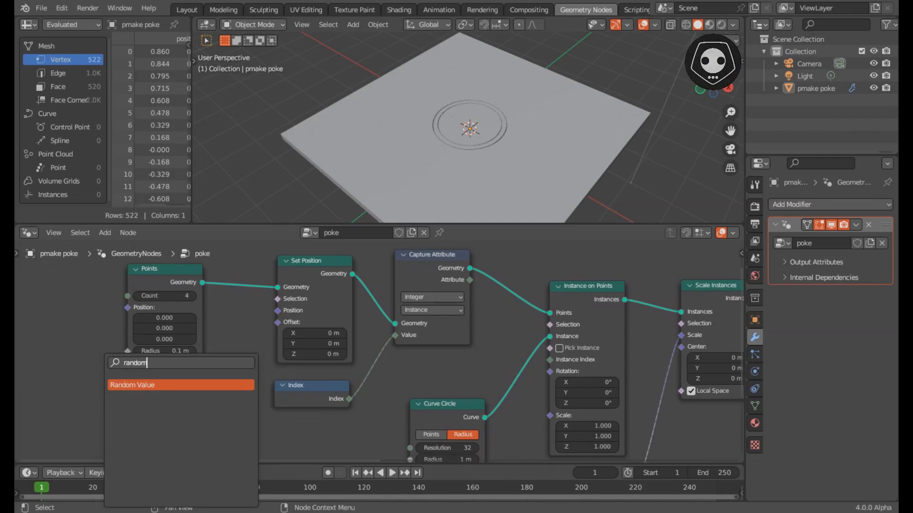
{"action": "key", "text": "Return"}
{"action": "scroll", "coordinate": [123, 390], "scroll_direction": "down", "scroll_amount": 2}
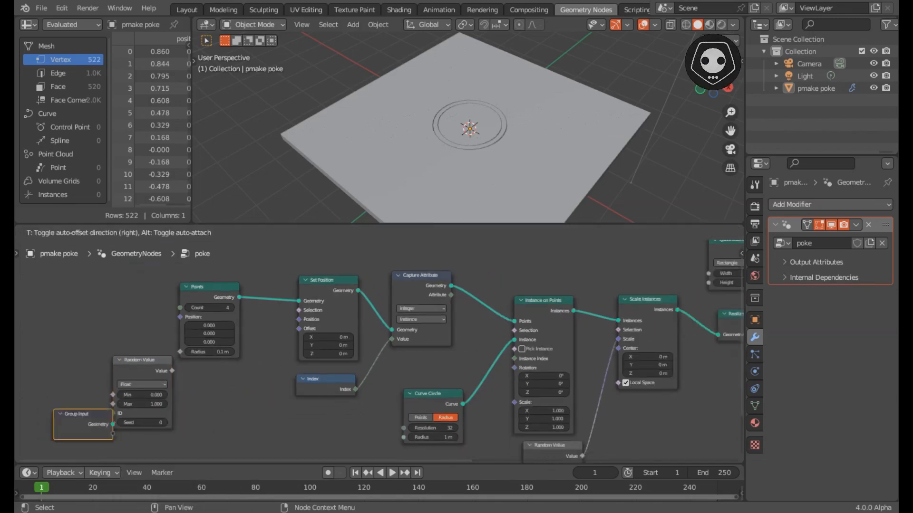
{"action": "scroll", "coordinate": [355, 351], "scroll_direction": "up", "scroll_amount": 1}
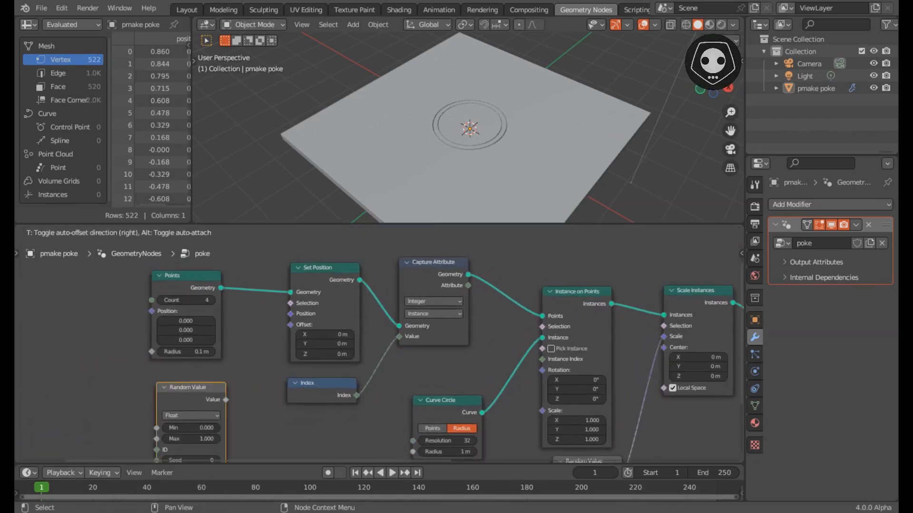
{"action": "left_click", "coordinate": [162, 389]}
{"action": "scroll", "coordinate": [162, 389], "scroll_direction": "up", "scroll_amount": 2}
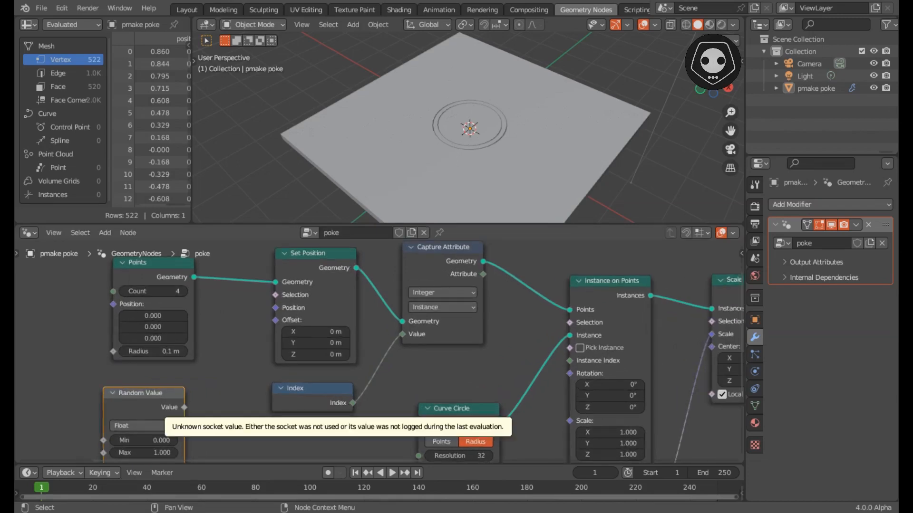
{"action": "left_click_drag", "start_coordinate": [183, 408], "coordinate": [275, 308]}
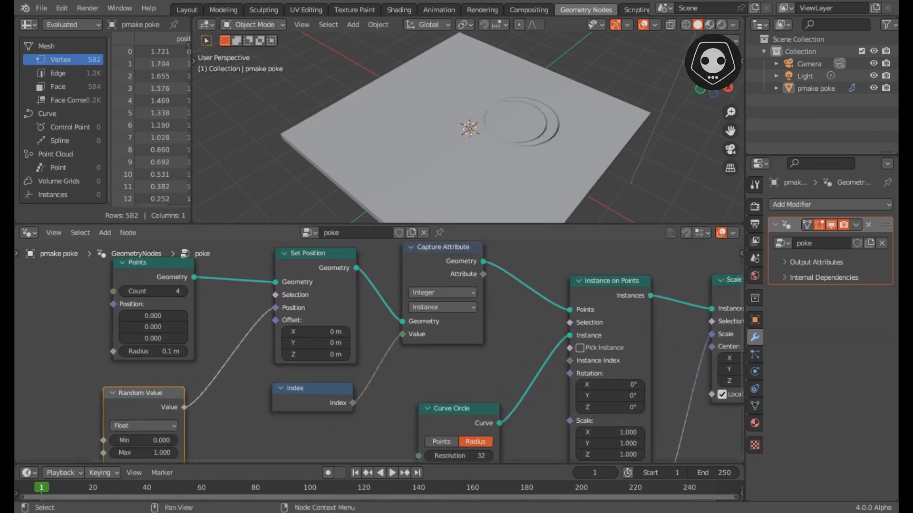
Switch the data type of the Random Value node below Points to Vector
{"action": "middle_click_drag", "start_coordinate": [275, 323], "coordinate": [296, 336]}
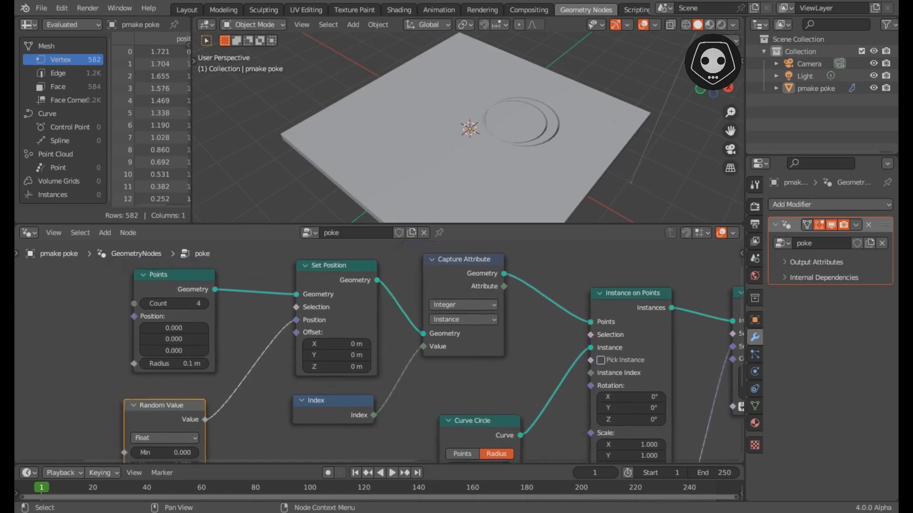
{"action": "middle_click_drag", "start_coordinate": [380, 357], "coordinate": [400, 295]}
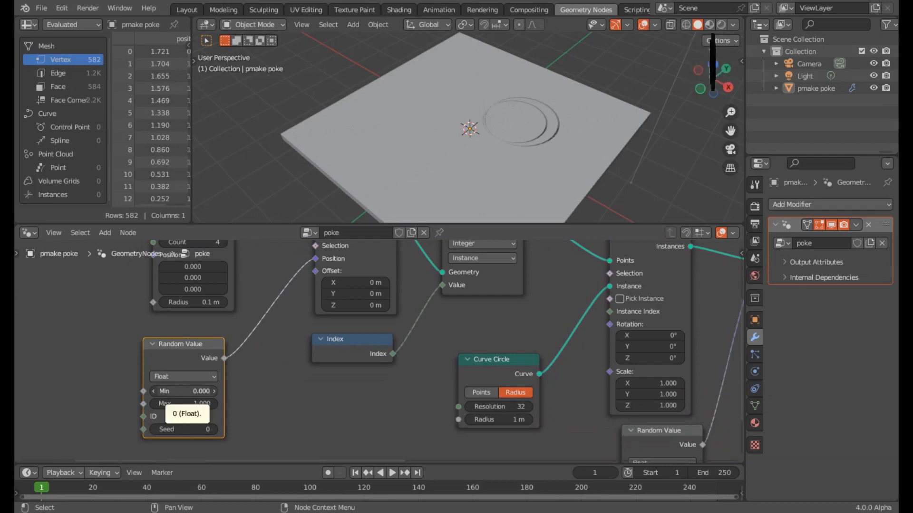
{"action": "scroll", "coordinate": [183, 404], "scroll_direction": "up", "scroll_amount": 2}
{"action": "middle_click_drag", "start_coordinate": [332, 357], "coordinate": [400, 330]}
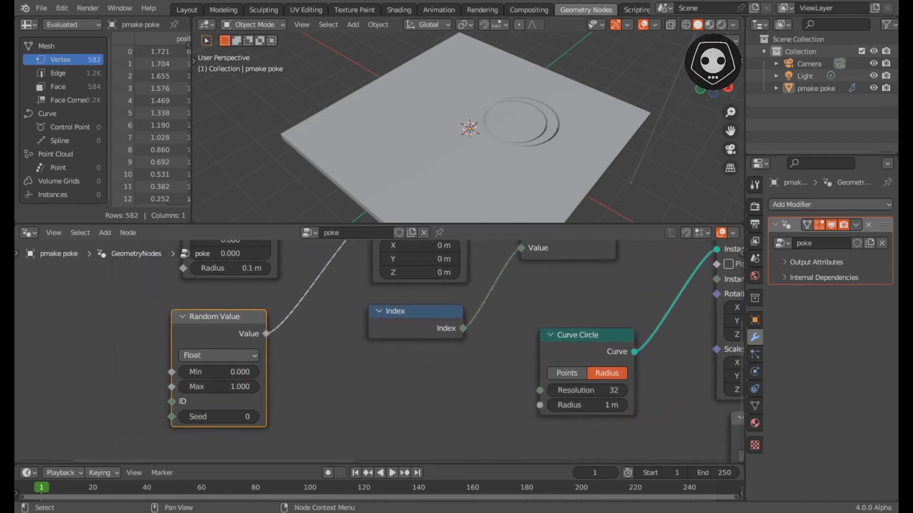
{"action": "left_click", "coordinate": [218, 356]}
{"action": "left_click", "coordinate": [218, 399]}
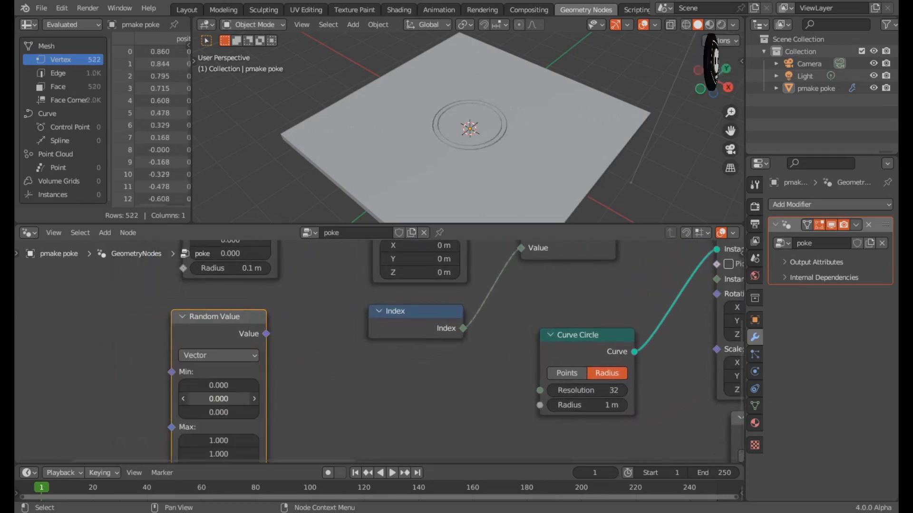
Set the vector Random Value node's Max to 8.500, -3.700, 2.100 and its Min to 4.500, -3.800, -4.400
{"action": "middle_click_drag", "start_coordinate": [218, 399], "coordinate": [210, 374]}
{"action": "middle_click_drag", "start_coordinate": [210, 415], "coordinate": [206, 410]}
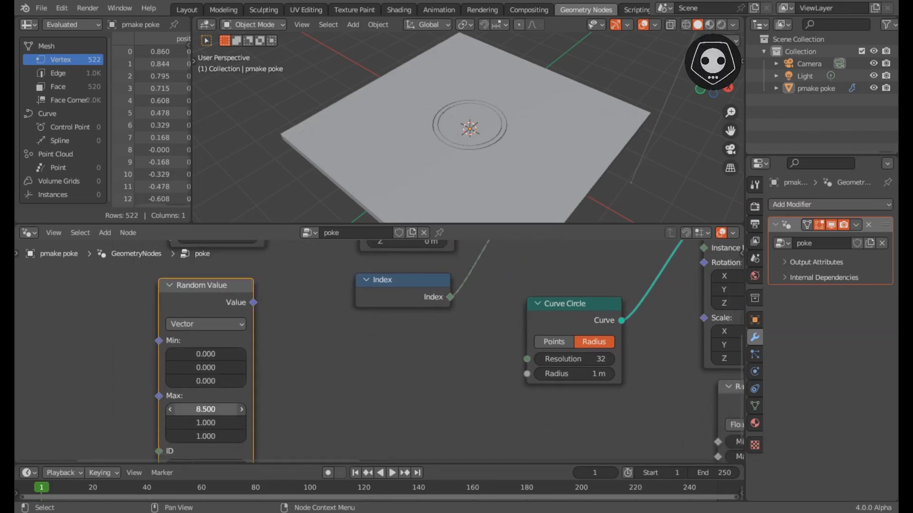
{"action": "mouse_move", "coordinate": [206, 422]}
{"action": "left_mouse_down"}
{"action": "mouse_move", "coordinate": [180, 423]}
{"action": "mouse_move", "coordinate": [213, 437]}
{"action": "left_mouse_up"}
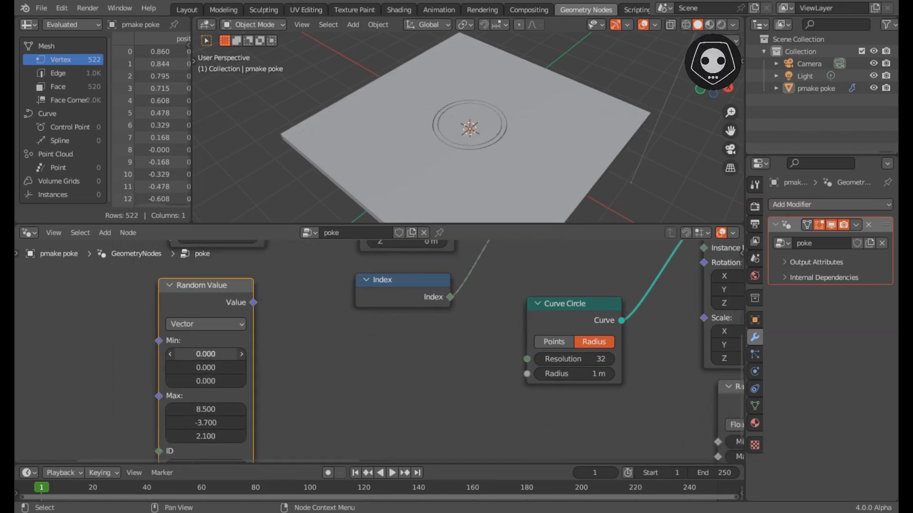
{"action": "left_click_drag", "start_coordinate": [206, 354], "coordinate": [227, 354]}
{"action": "left_click_drag", "start_coordinate": [206, 367], "coordinate": [191, 367]}
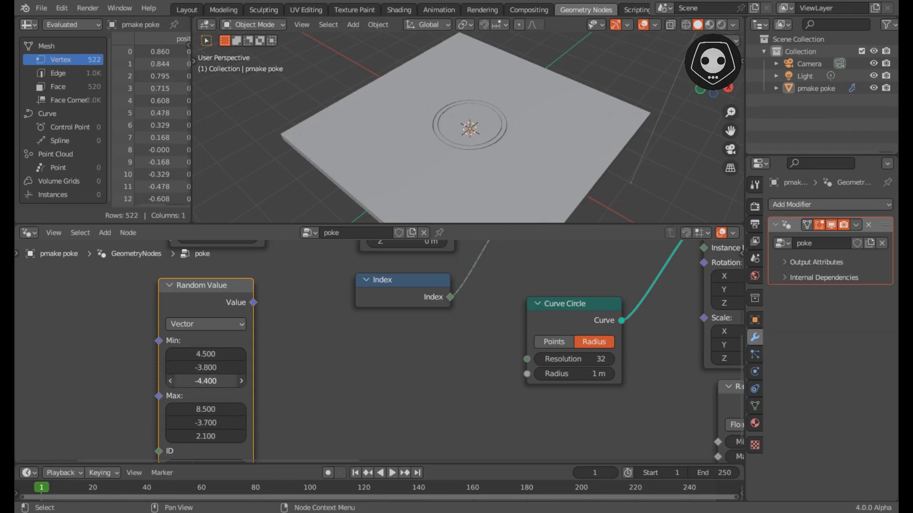
Reconnect the vector Random Value node's Value output to Set Position's Position input
{"action": "scroll", "coordinate": [378, 351], "scroll_direction": "down", "scroll_amount": 2}
{"action": "left_click_drag", "start_coordinate": [252, 305], "coordinate": [228, 322]}
{"action": "middle_click_drag", "start_coordinate": [313, 314], "coordinate": [283, 383]}
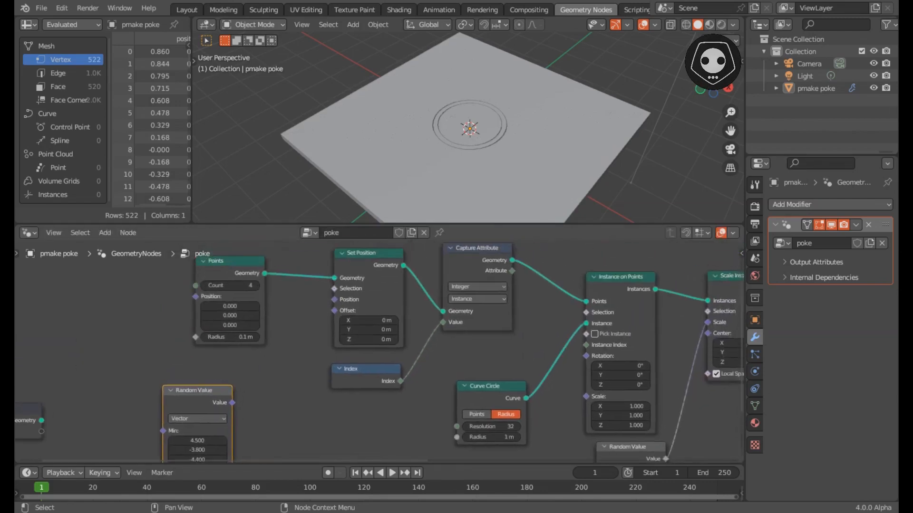
{"action": "left_click_drag", "start_coordinate": [232, 403], "coordinate": [334, 300]}
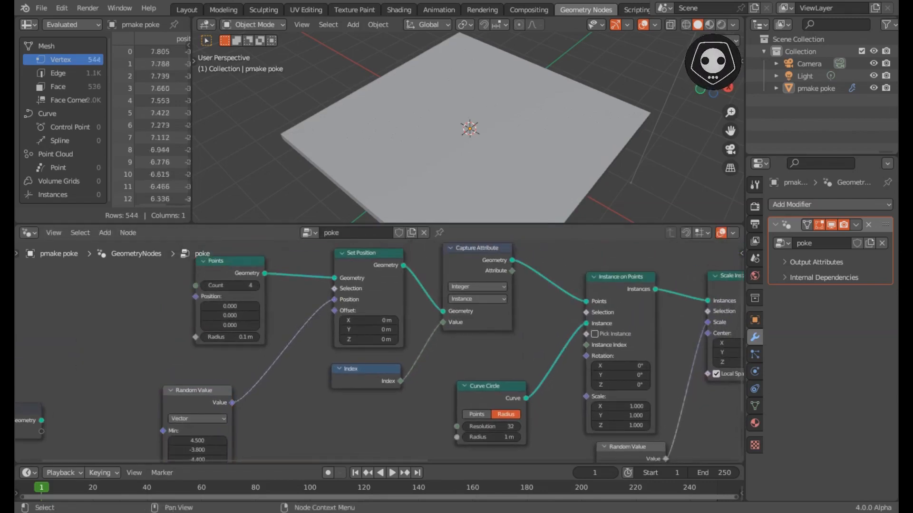
Set the vector Random Value node's Min to -3.100, -3.100, 0.000
{"action": "scroll", "coordinate": [379, 352], "scroll_direction": "down", "scroll_amount": 2}
{"action": "middle_click_drag", "start_coordinate": [304, 394], "coordinate": [331, 299]}
{"action": "scroll", "coordinate": [380, 352], "scroll_direction": "up", "scroll_amount": 5}
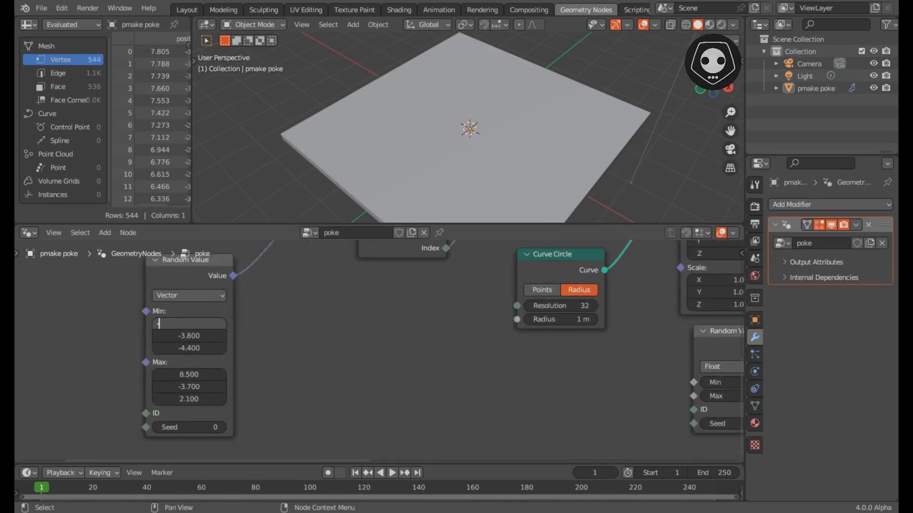
{"action": "key", "text": "Tab"}
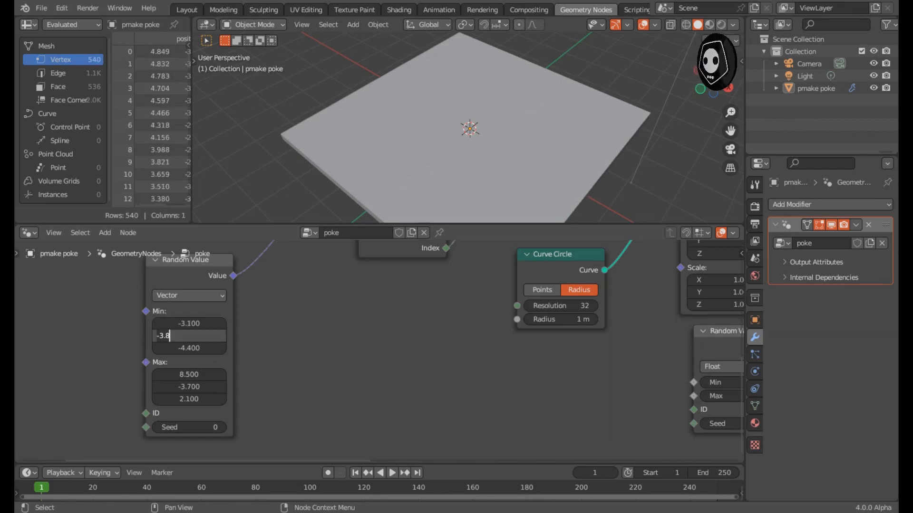
{"action": "type", "text": "-3.1"}
{"action": "key", "text": "Tab"}
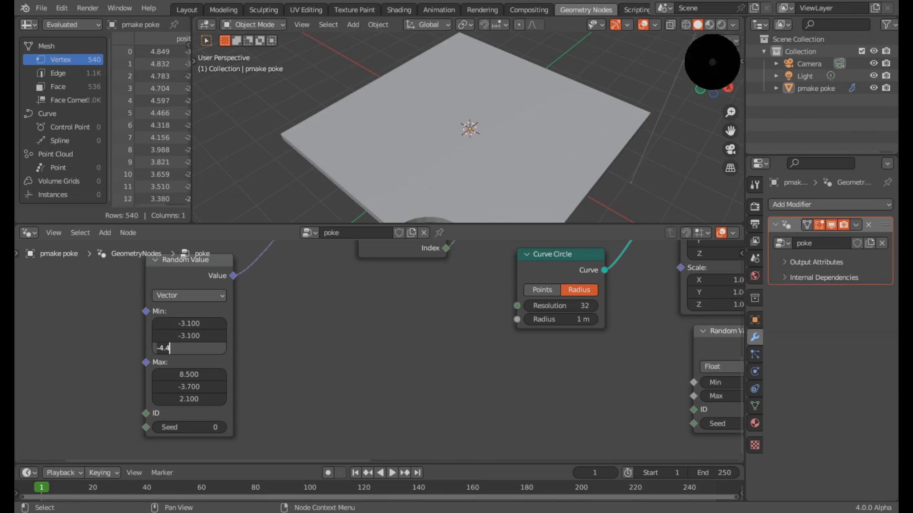
{"action": "key", "text": "BackSpace"}
{"action": "key", "text": "BackSpace"}
{"action": "key", "text": "BackSpace"}
{"action": "key", "text": "BackSpace"}
{"action": "key", "text": "Tab"}
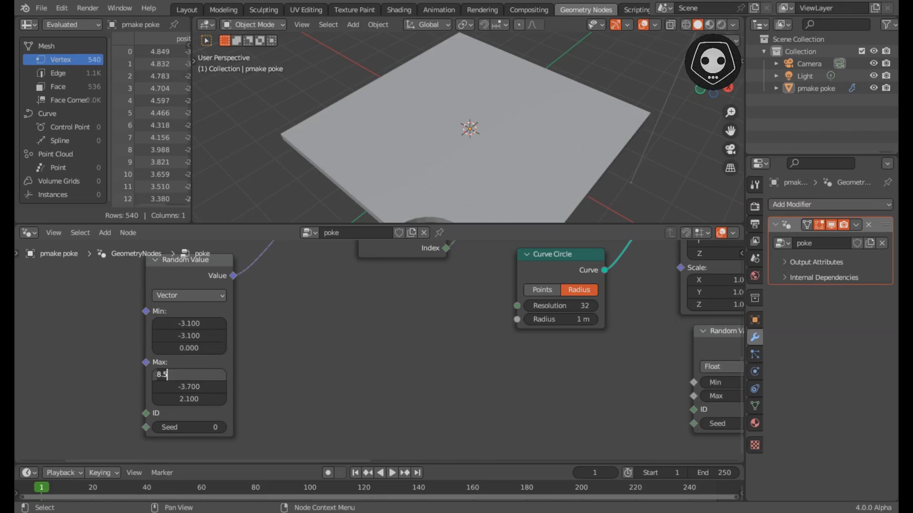
Set the vector Random Value node's Max to 2.900, 3.800, 0.000
{"action": "key", "text": "Tab"}
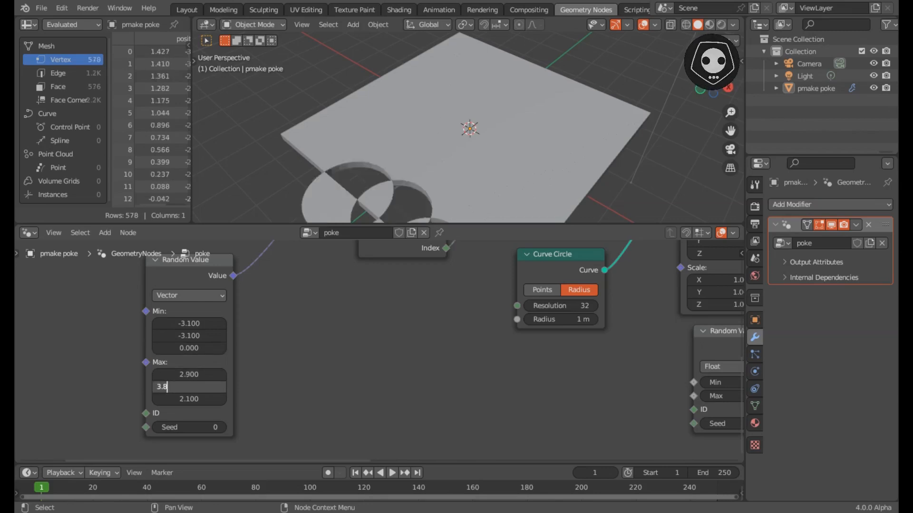
{"action": "key", "text": "Tab"}
{"action": "type", "text": "0"}
{"action": "key", "text": "Return"}
{"action": "scroll", "coordinate": [379, 347], "scroll_direction": "down", "scroll_amount": 4}
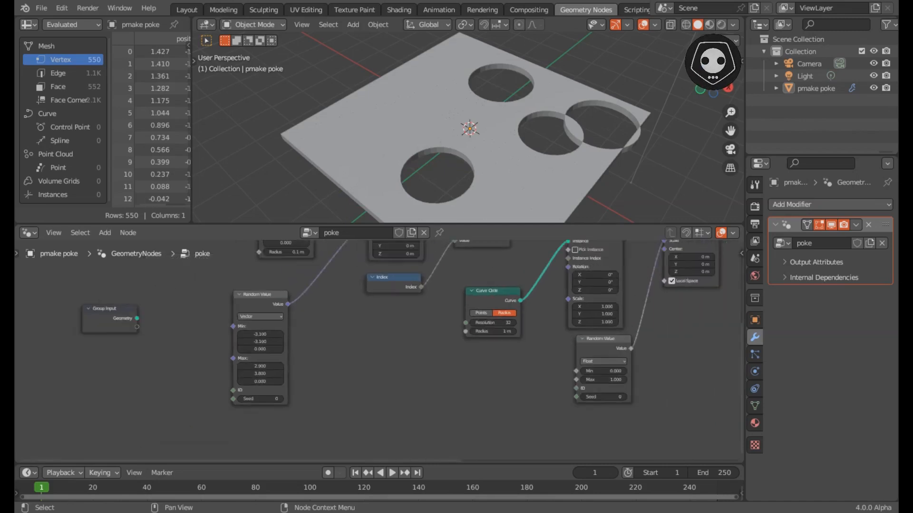
Line up the vector Random Value node beneath Points and enlarge the node editor area upward
{"action": "scroll", "coordinate": [379, 347], "scroll_direction": "down", "scroll_amount": 3}
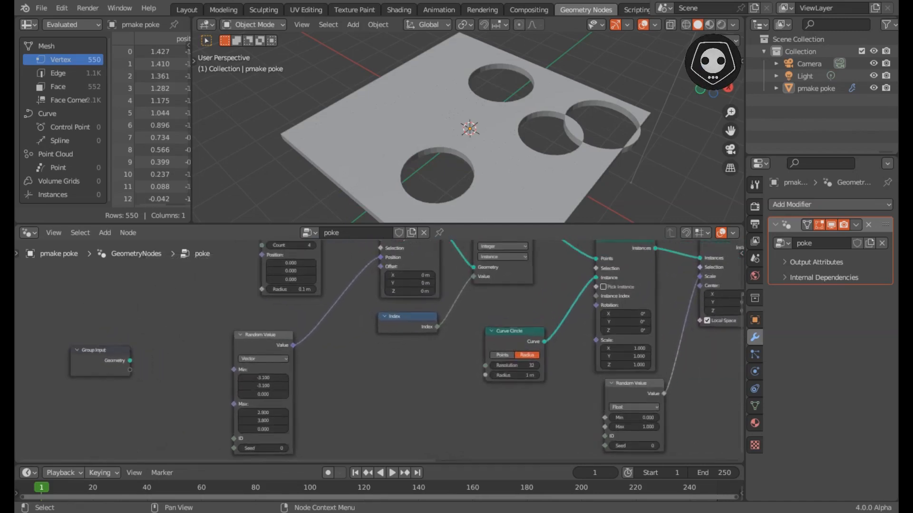
{"action": "left_click_drag", "start_coordinate": [287, 339], "coordinate": [309, 334]}
{"action": "scroll", "coordinate": [309, 334], "scroll_direction": "up", "scroll_amount": 2}
{"action": "left_click_drag", "start_coordinate": [342, 224], "coordinate": [342, 199]}
{"action": "middle_click_drag", "start_coordinate": [343, 276], "coordinate": [316, 319]}
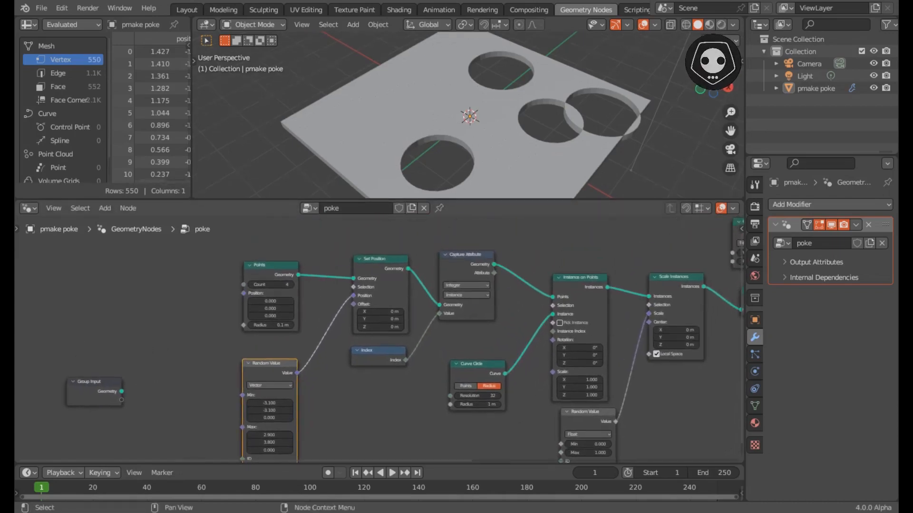
Set the Curve Circle node's Radius to 0.4 m and check the holes in the plate
{"action": "middle_click_drag", "start_coordinate": [428, 333], "coordinate": [306, 301]}
{"action": "scroll", "coordinate": [380, 341], "scroll_direction": "up", "scroll_amount": 3}
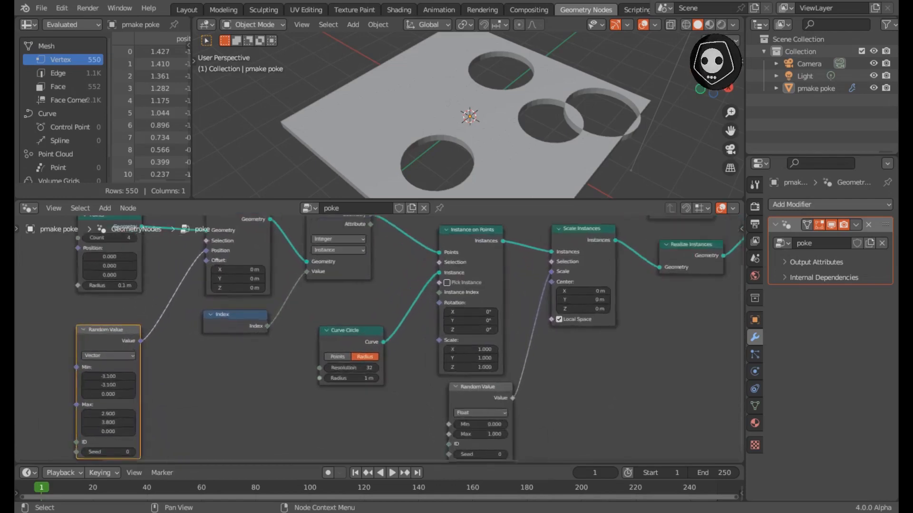
{"action": "mouse_move", "coordinate": [338, 397]}
{"action": "left_mouse_down"}
{"action": "mouse_move", "coordinate": [310, 396]}
{"action": "mouse_move", "coordinate": [323, 397]}
{"action": "left_mouse_up"}
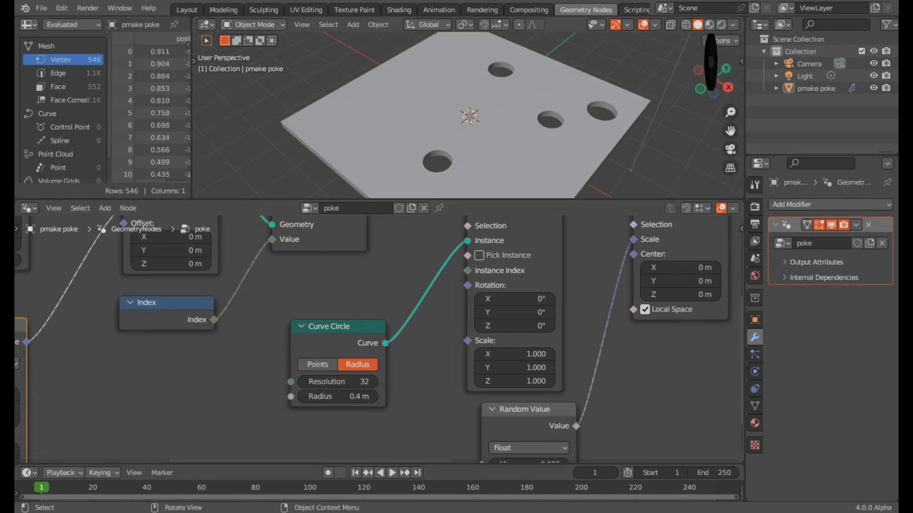
{"action": "scroll", "coordinate": [469, 116], "scroll_direction": "down", "scroll_amount": 1}
{"action": "middle_click_drag", "start_coordinate": [468, 114], "coordinate": [465, 127]}
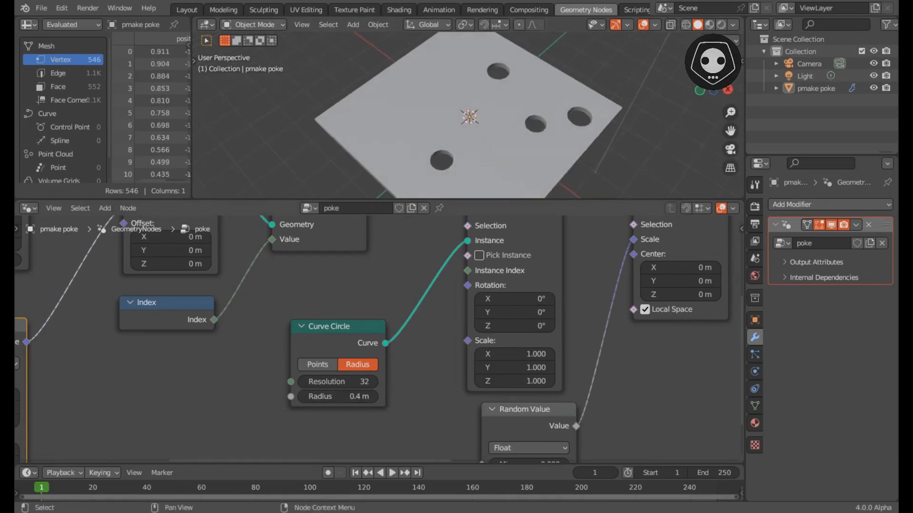
Examine the complete node chain from Points through Instance on Points and Fill Curve to Group Output
{"action": "middle_click_drag", "start_coordinate": [419, 295], "coordinate": [376, 358]}
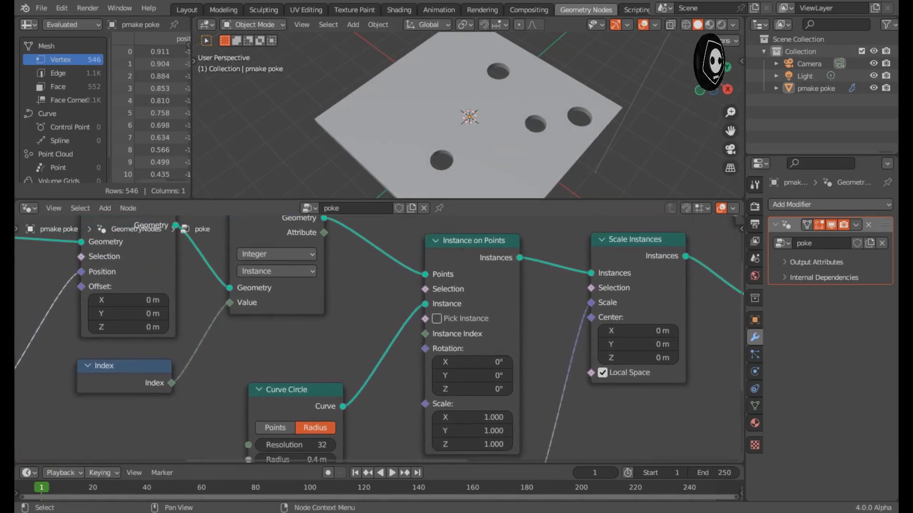
{"action": "left_click_drag", "start_coordinate": [408, 200], "coordinate": [408, 168]}
{"action": "middle_click_drag", "start_coordinate": [280, 255], "coordinate": [499, 291]}
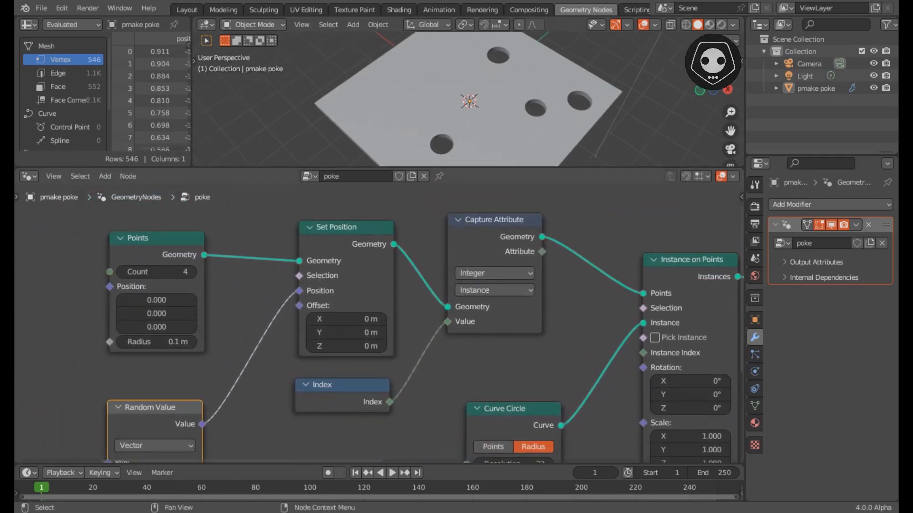
{"action": "middle_click_drag", "start_coordinate": [428, 342], "coordinate": [408, 283]}
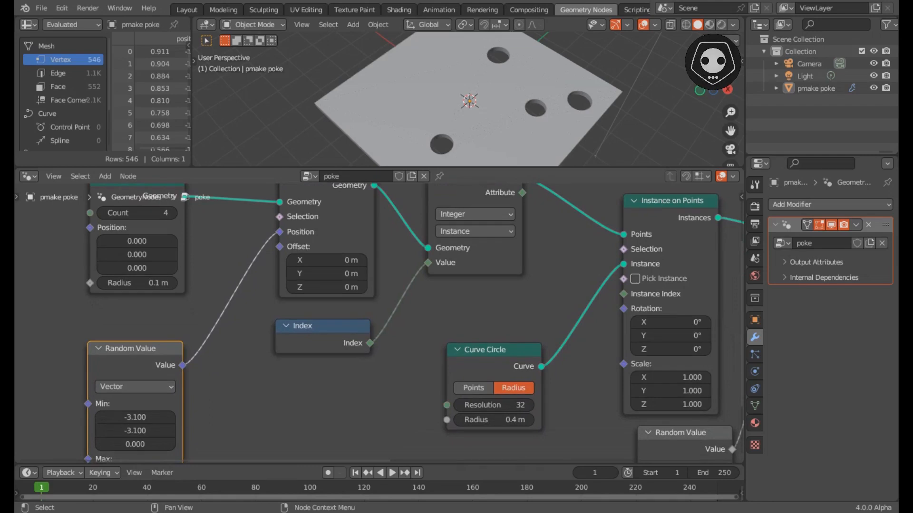
{"action": "scroll", "coordinate": [381, 314], "scroll_direction": "down", "scroll_amount": 2}
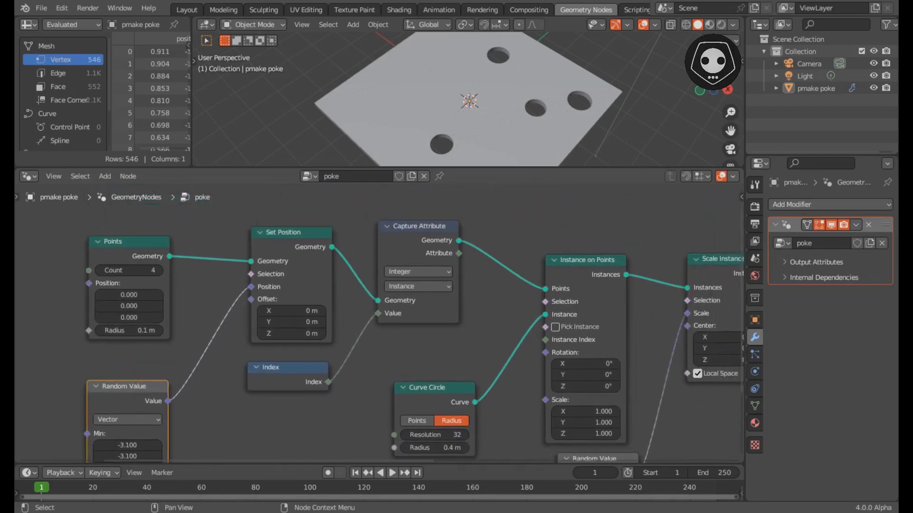
{"action": "middle_click_drag", "start_coordinate": [427, 328], "coordinate": [396, 261]}
{"action": "middle_click_drag", "start_coordinate": [428, 328], "coordinate": [352, 255]}
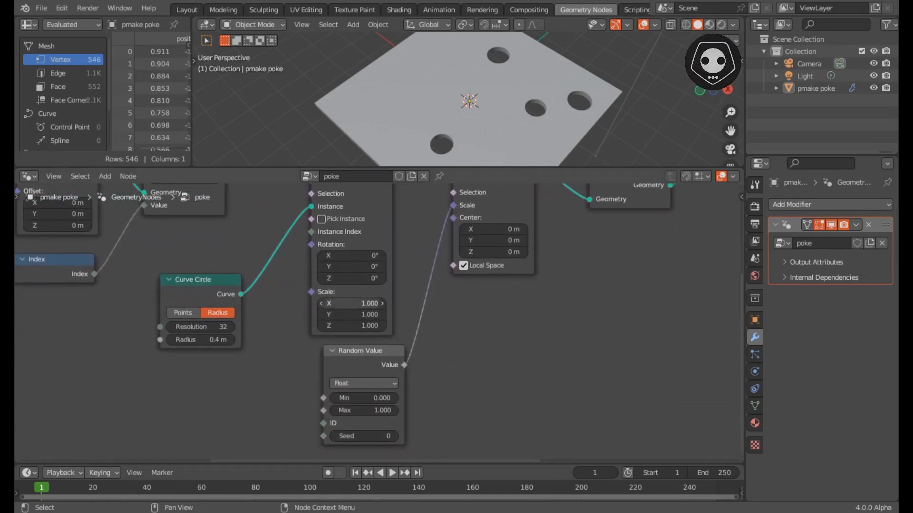
{"action": "middle_click_drag", "start_coordinate": [352, 303], "coordinate": [258, 420]}
{"action": "middle_click_drag", "start_coordinate": [380, 309], "coordinate": [225, 349]}
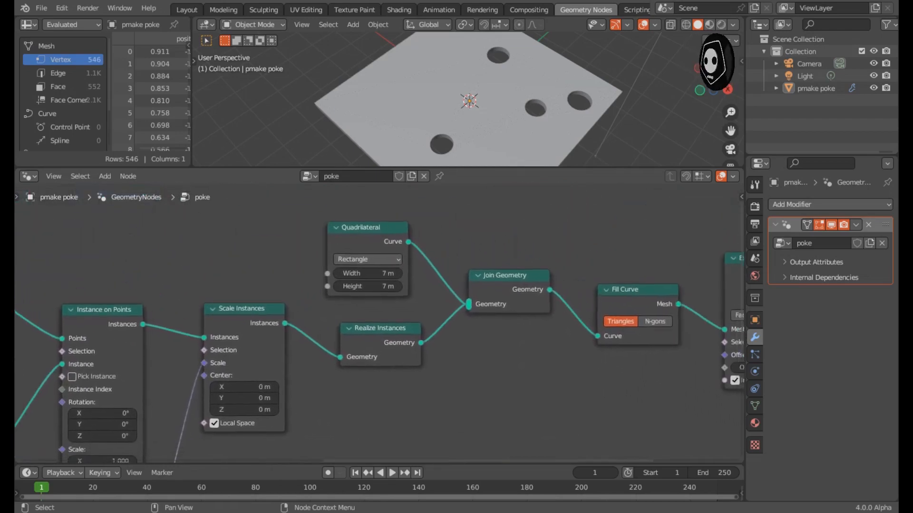
{"action": "scroll", "coordinate": [379, 316], "scroll_direction": "down", "scroll_amount": 7}
{"action": "scroll", "coordinate": [380, 317], "scroll_direction": "up", "scroll_amount": 5}
{"action": "middle_click_drag", "start_coordinate": [380, 316], "coordinate": [256, 316]}
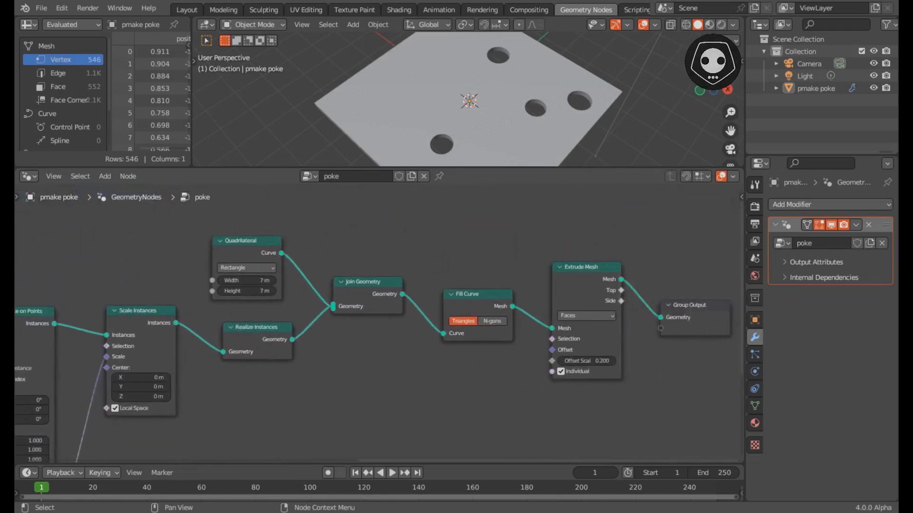
{"action": "middle_click_drag", "start_coordinate": [435, 323], "coordinate": [377, 321]}
{"action": "scroll", "coordinate": [377, 321], "scroll_direction": "up", "scroll_amount": 4}
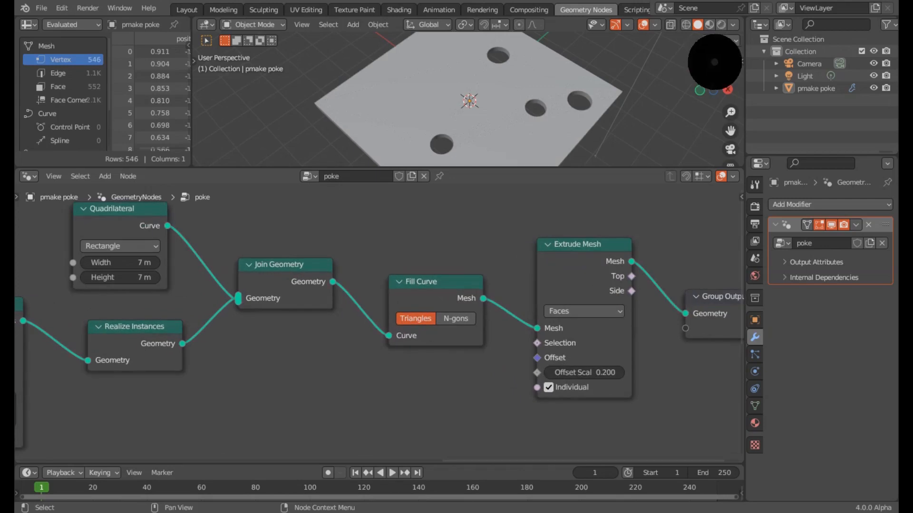
{"action": "scroll", "coordinate": [380, 325], "scroll_direction": "down", "scroll_amount": 4}
{"action": "left_click_drag", "start_coordinate": [380, 167], "coordinate": [380, 177]}
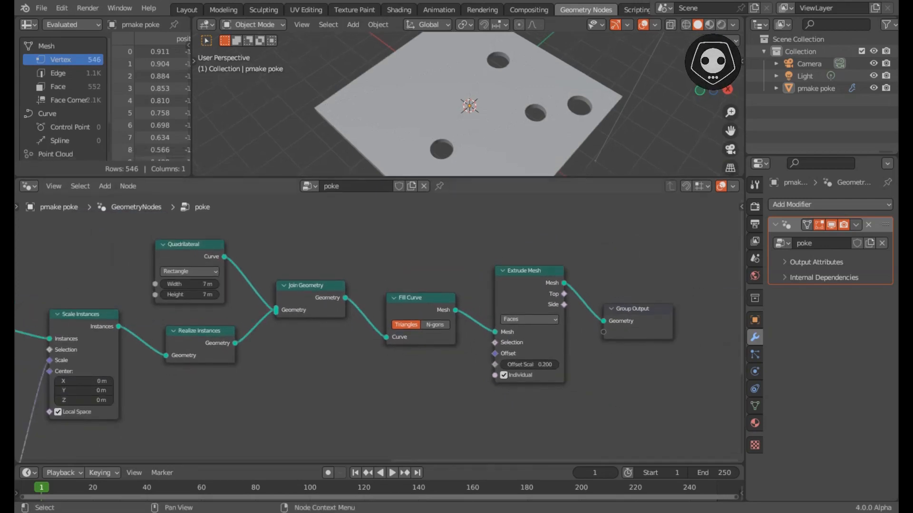
{"action": "mouse_move", "coordinate": [315, 333]}
{"action": "middle_mouse_down"}
{"action": "mouse_move", "coordinate": [335, 315]}
{"action": "mouse_move", "coordinate": [379, 326]}
{"action": "mouse_move", "coordinate": [309, 326]}
{"action": "middle_mouse_up"}
{"action": "scroll", "coordinate": [379, 326], "scroll_direction": "down", "scroll_amount": 3}
{"action": "scroll", "coordinate": [379, 326], "scroll_direction": "up", "scroll_amount": 4}
Look back through the chain from Group Output to Points in a maximized node editor, and restore the editor's size
{"action": "key", "text": "ctrl+space"}
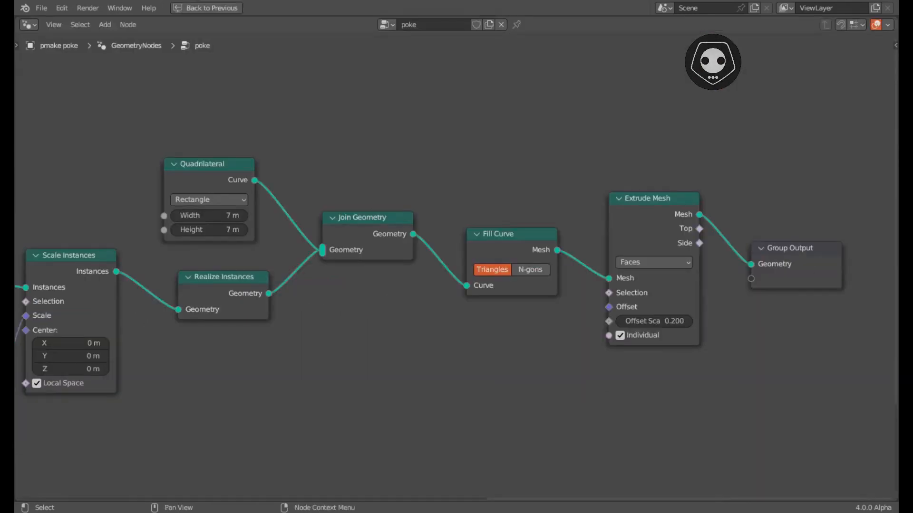
{"action": "middle_click_drag", "start_coordinate": [309, 326], "coordinate": [732, 229]}
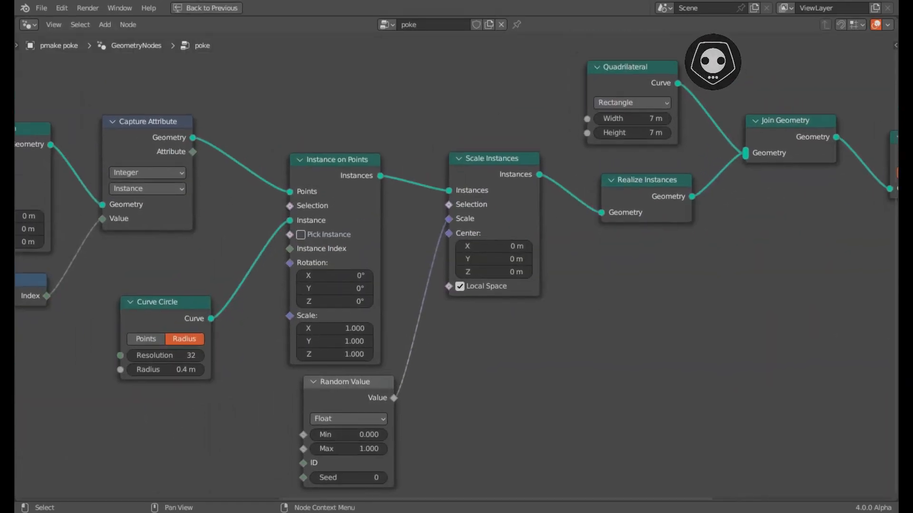
{"action": "middle_click_drag", "start_coordinate": [309, 266], "coordinate": [684, 250]}
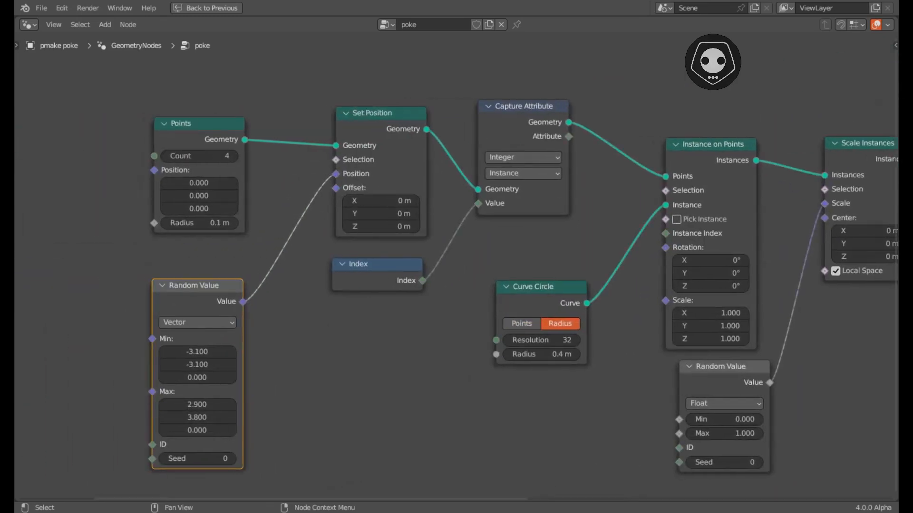
{"action": "key", "text": "ctrl+space"}
Switch to the Layout workspace with the whole plate in view and turn the timeline area into a Text Editor
{"action": "left_click", "coordinate": [187, 10]}
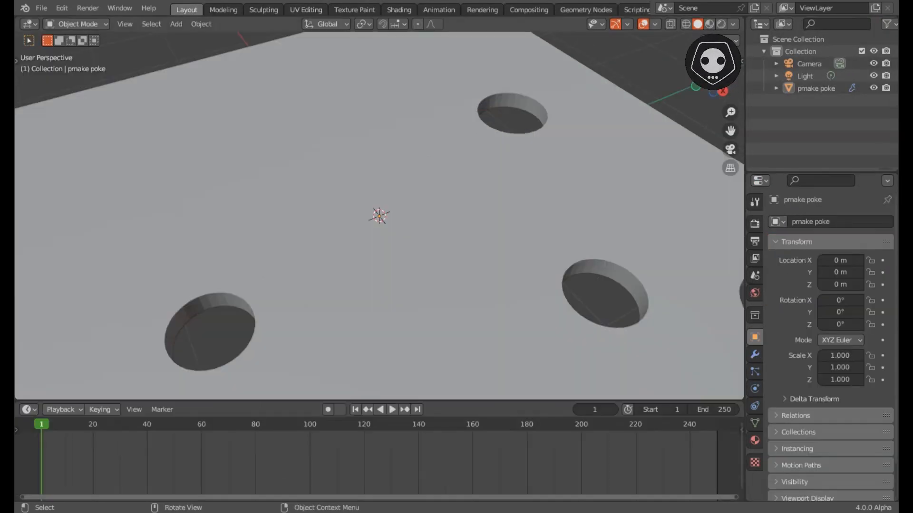
{"action": "scroll", "coordinate": [380, 216], "scroll_direction": "down", "scroll_amount": 2}
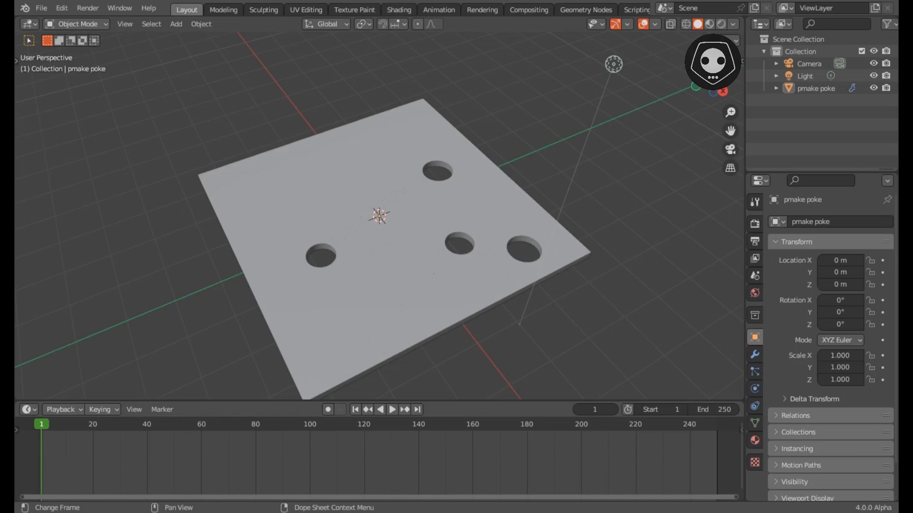
{"action": "key", "text": "shift+F12"}
{"action": "key", "text": "shift+F11"}
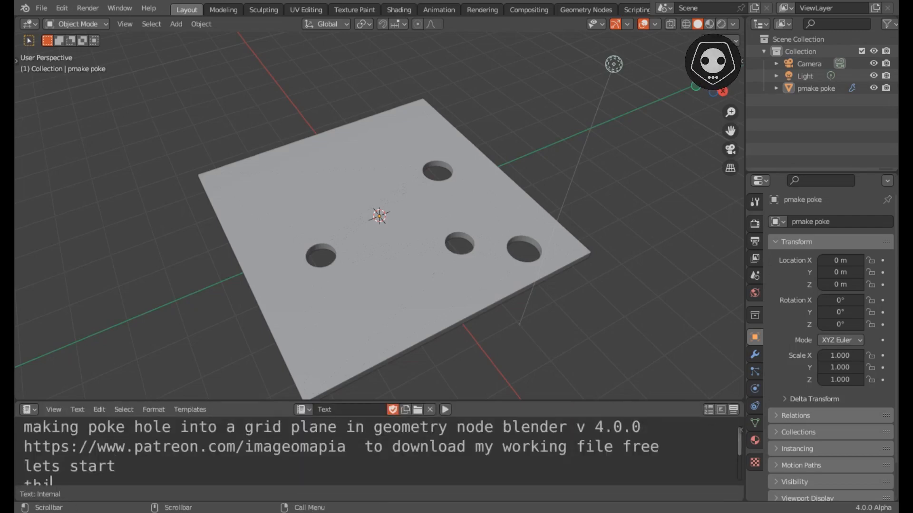
Add the lines "this was basic geometry node" and "but I customize it" below "lets start" in the text
{"action": "type", "text": "this was basic"}
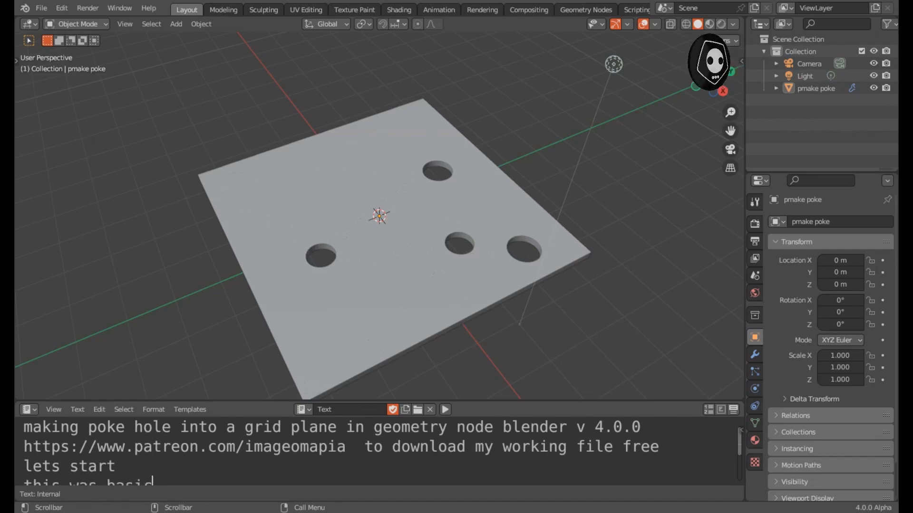
{"action": "scroll", "coordinate": [740, 447], "scroll_direction": "down", "scroll_amount": 1}
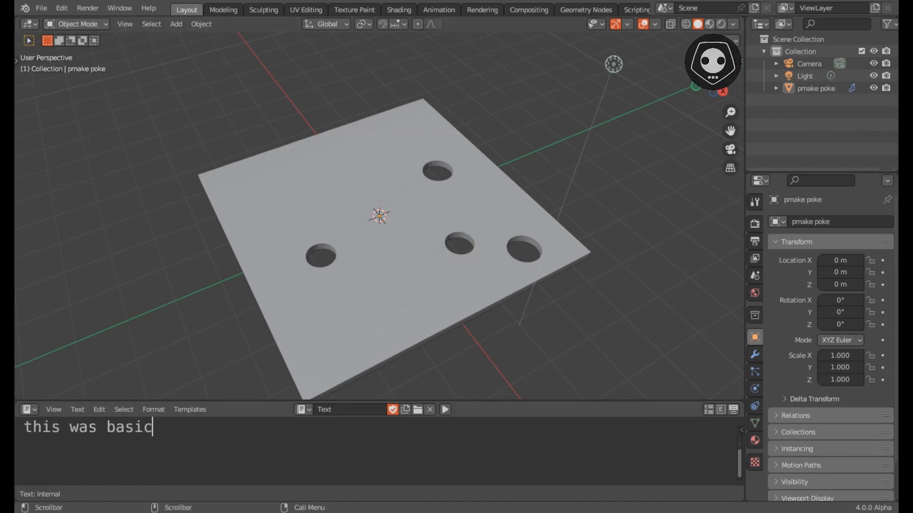
{"action": "type", "text": "geometry "}
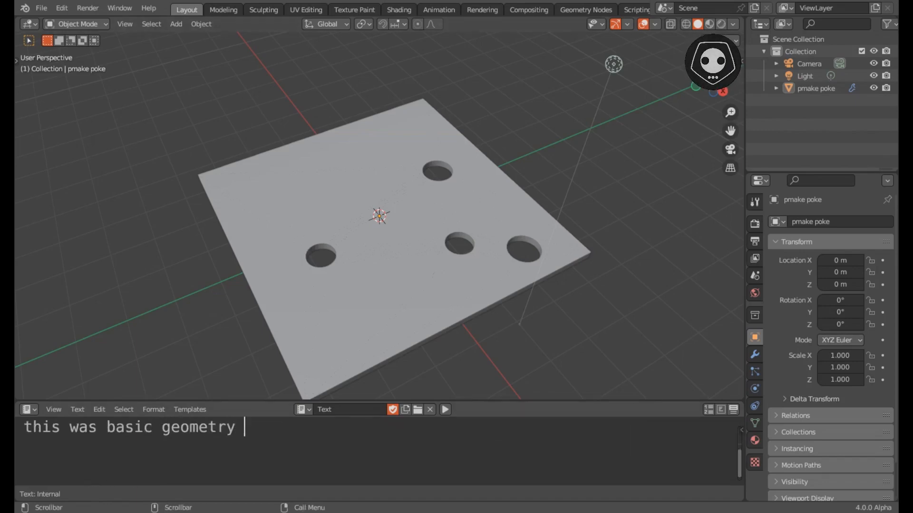
{"action": "type", "text": "node"}
{"action": "key", "text": "Return"}
{"action": "type", "text": "but I customi"}
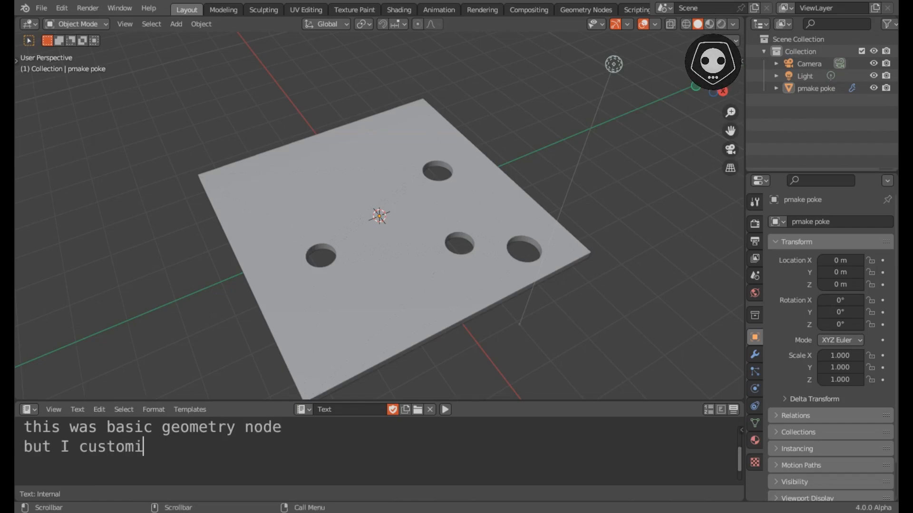
{"action": "type", "text": "ze it"}
Switch to the Blender window with "poke holes into a grid plain.blend" and expand and raise the Group Input node feeding Quadrilateral
{"action": "key", "text": "alt+Tab"}
{"action": "left_click_drag", "start_coordinate": [93, 267], "coordinate": [30, 266]}
{"action": "middle_click_drag", "start_coordinate": [548, 273], "coordinate": [458, 309]}
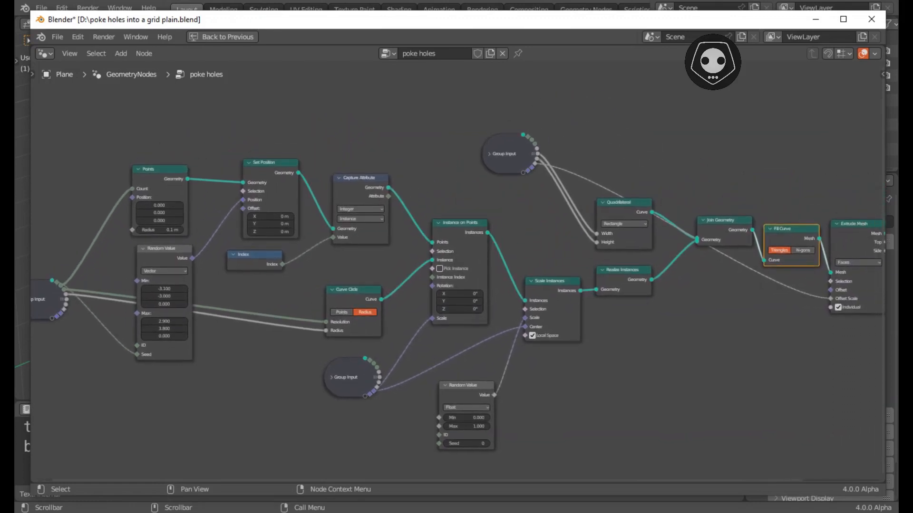
{"action": "left_click", "coordinate": [503, 155]}
{"action": "key", "text": "h"}
{"action": "left_click_drag", "start_coordinate": [504, 155], "coordinate": [490, 107]}
Expand and reposition the Group Input nodes below Curve Circle and before Points
{"action": "left_click", "coordinate": [346, 378]}
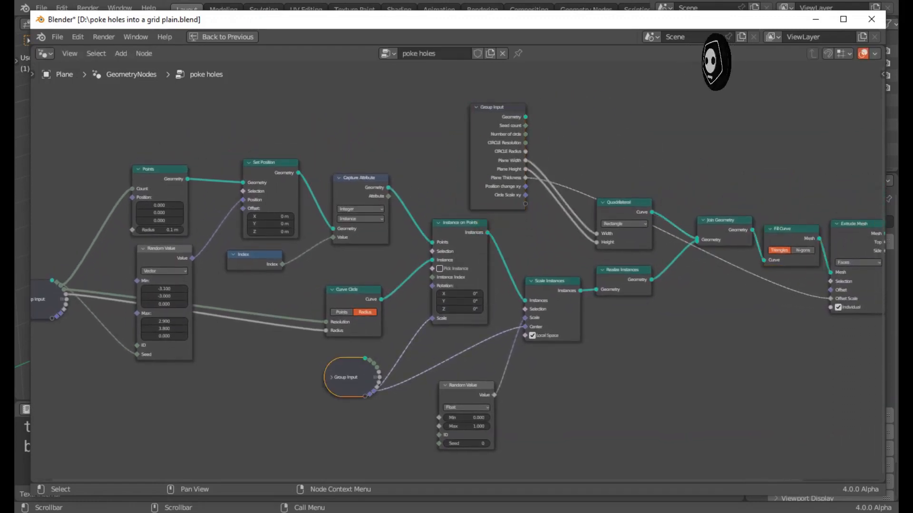
{"action": "key", "text": "h"}
{"action": "left_click_drag", "start_coordinate": [346, 377], "coordinate": [314, 360]}
{"action": "middle_click_drag", "start_coordinate": [314, 360], "coordinate": [480, 331]}
{"action": "left_click", "coordinate": [202, 272]}
{"action": "key", "text": "h"}
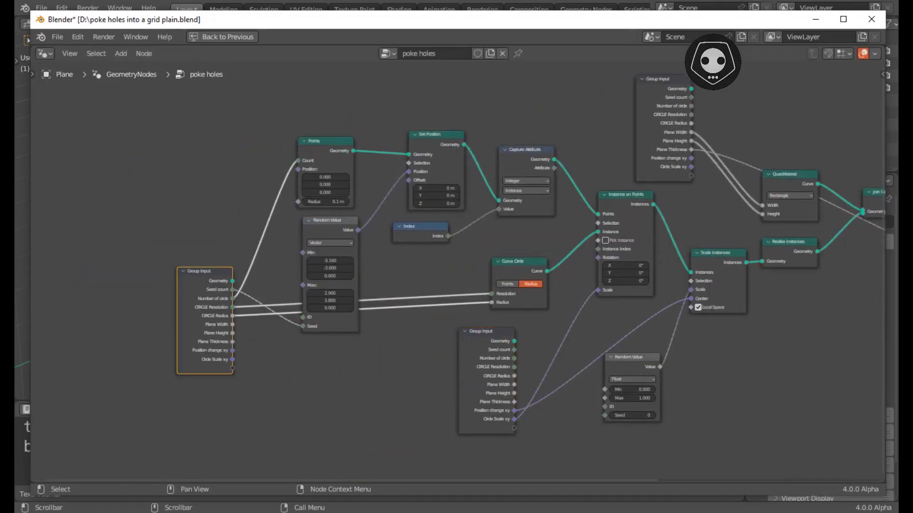
{"action": "left_click_drag", "start_coordinate": [202, 272], "coordinate": [178, 236]}
Move the Group Input node above Quadrilateral slightly and show the node group's list of inputs and outputs
{"action": "middle_click_drag", "start_coordinate": [594, 276], "coordinate": [249, 297]}
{"action": "scroll", "coordinate": [457, 274], "scroll_direction": "up", "scroll_amount": 5}
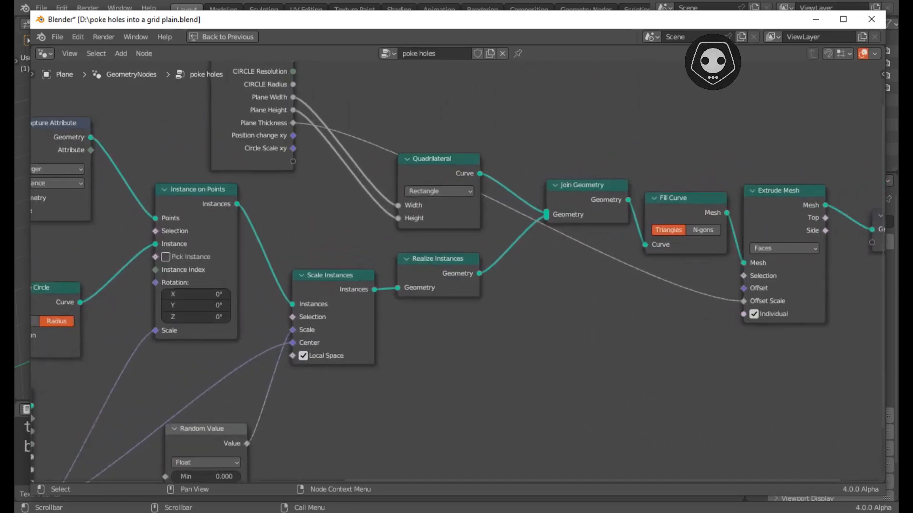
{"action": "middle_click_drag", "start_coordinate": [457, 273], "coordinate": [563, 422]}
{"action": "left_click_drag", "start_coordinate": [354, 166], "coordinate": [339, 150]}
{"action": "key", "text": "n"}
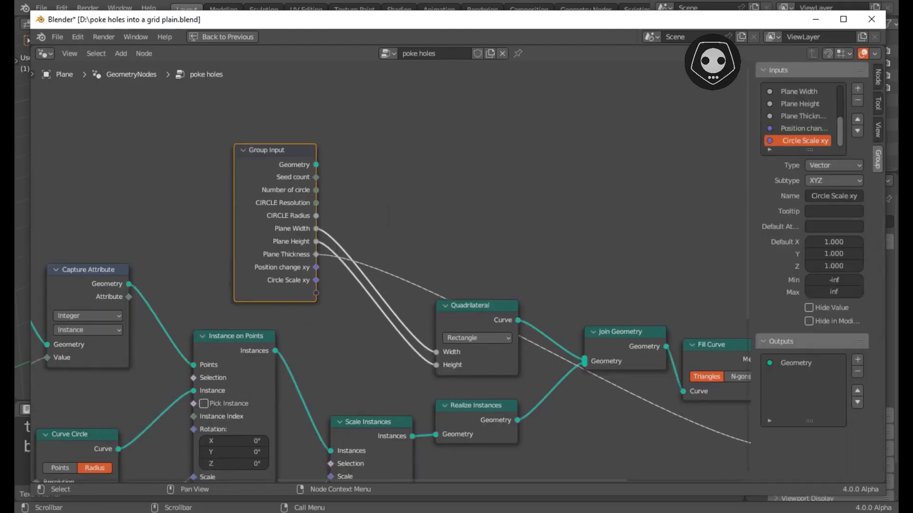
Review the settings of the node group's inputs, going up the list from Circle Scale xy to Geometry
{"action": "left_click", "coordinate": [804, 128]}
{"action": "left_click", "coordinate": [802, 115]}
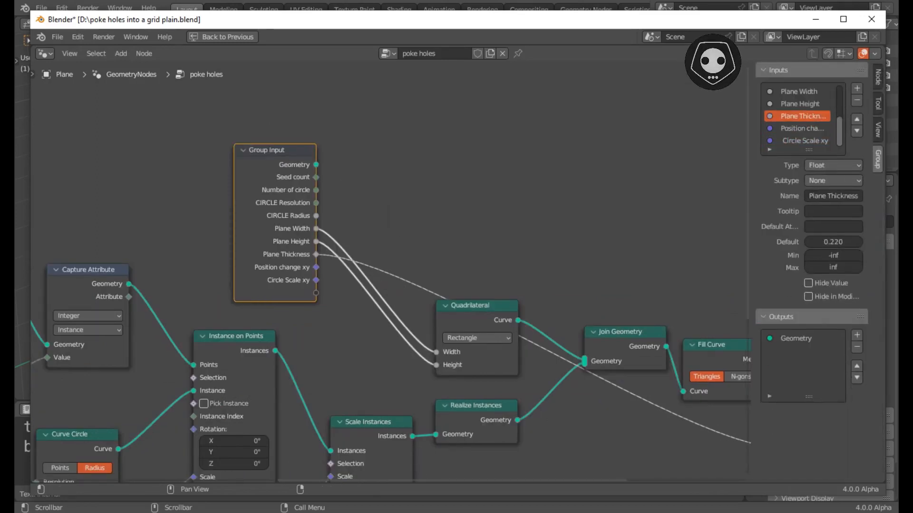
{"action": "left_click", "coordinate": [803, 104]}
{"action": "scroll", "coordinate": [802, 103], "scroll_direction": "up", "scroll_amount": 1}
{"action": "left_click", "coordinate": [803, 103]}
{"action": "left_click", "coordinate": [802, 92]}
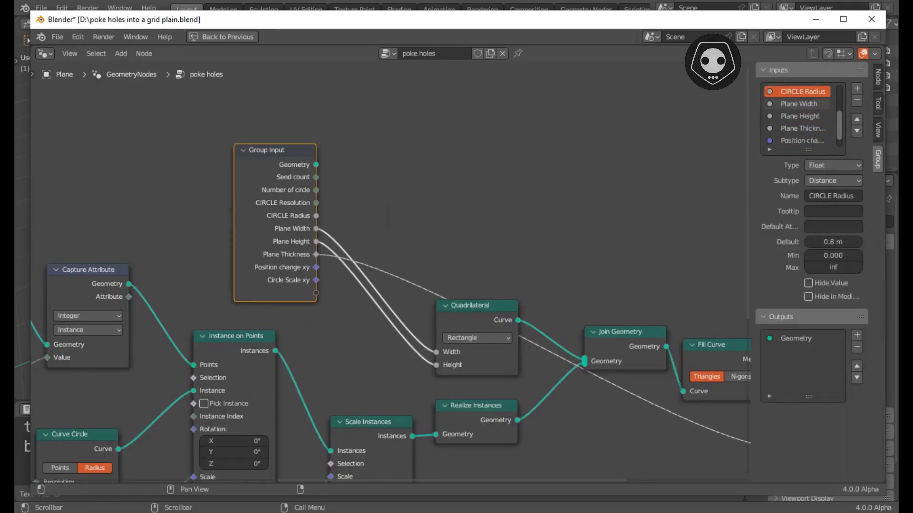
{"action": "scroll", "coordinate": [802, 103], "scroll_direction": "up", "scroll_amount": 2}
{"action": "left_click", "coordinate": [802, 104]}
{"action": "left_click", "coordinate": [802, 92]}
{"action": "scroll", "coordinate": [802, 95], "scroll_direction": "up", "scroll_amount": 2}
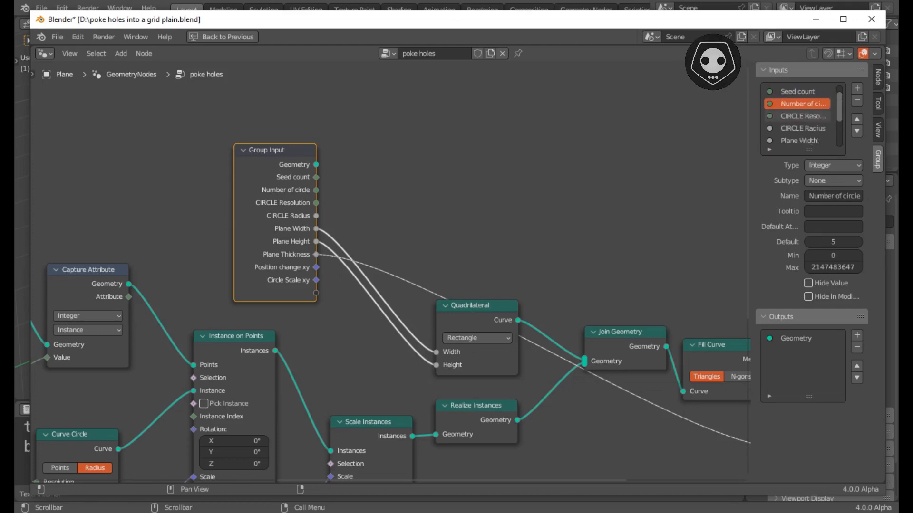
{"action": "left_click", "coordinate": [803, 104]}
{"action": "left_click", "coordinate": [802, 92]}
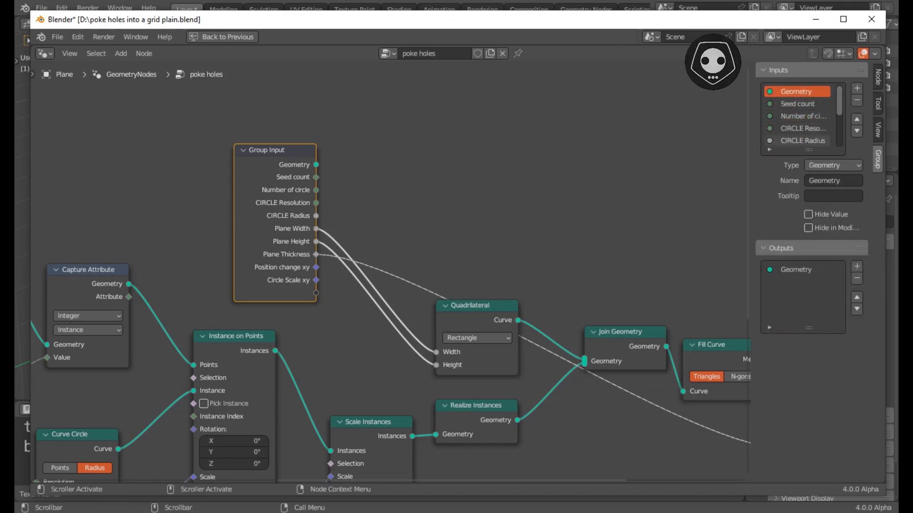
Hide the group input list and examine the node tree from Group Output back to the first Group Input
{"action": "key", "text": "n"}
{"action": "middle_click_drag", "start_coordinate": [519, 334], "coordinate": [309, 218]}
{"action": "scroll", "coordinate": [464, 262], "scroll_direction": "down", "scroll_amount": 2}
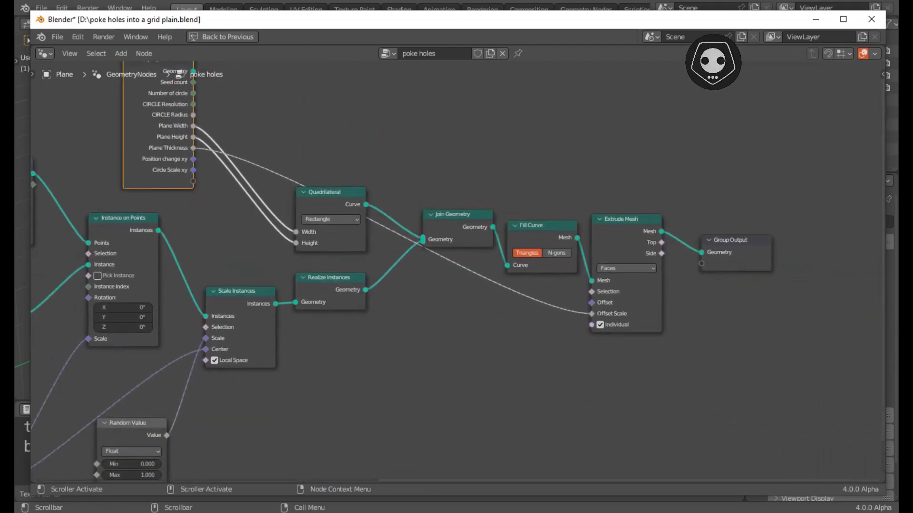
{"action": "scroll", "coordinate": [461, 271], "scroll_direction": "up", "scroll_amount": 3}
{"action": "middle_click_drag", "start_coordinate": [381, 271], "coordinate": [794, 240]}
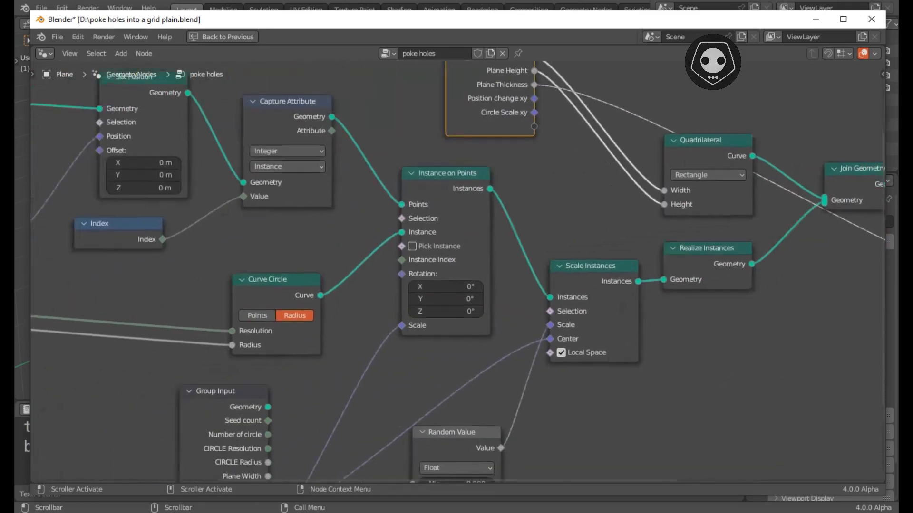
{"action": "middle_click_drag", "start_coordinate": [333, 285], "coordinate": [679, 229]}
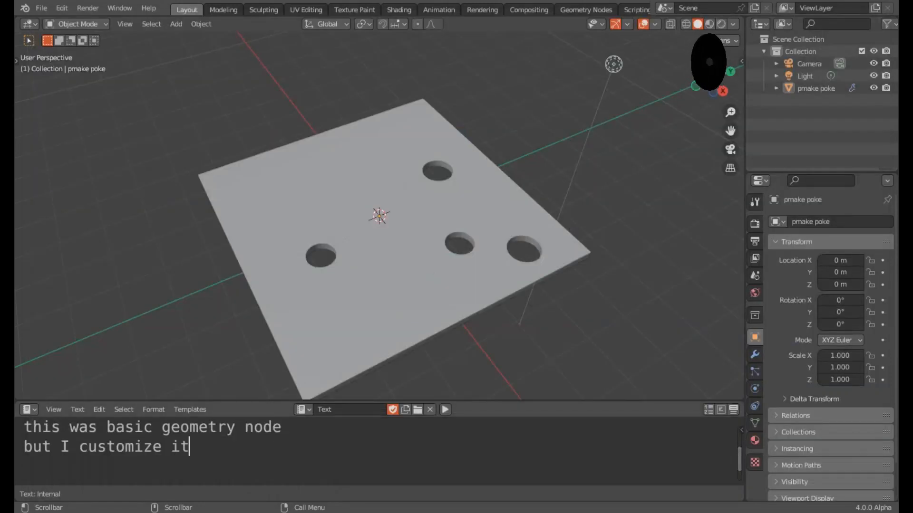
In the "pmake poke" file's window, add the line "to make handy like GENERATOR" to the end of the text
{"action": "key", "text": "Return"}
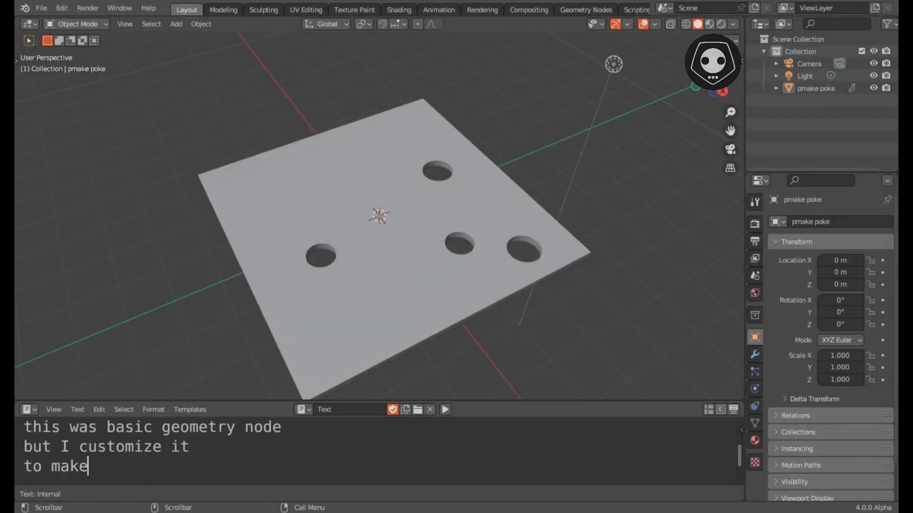
{"action": "type", "text": "to make handy l"}
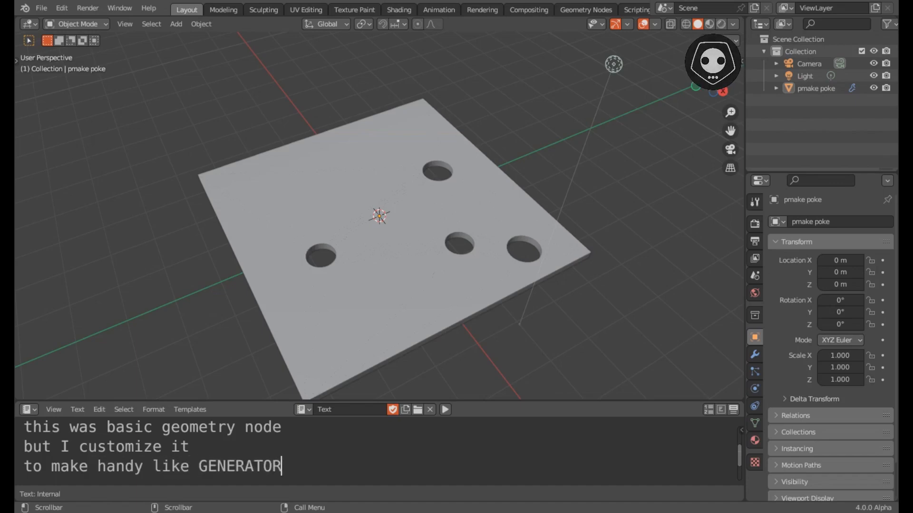
{"action": "type", "text": "ike GENERATOR"}
{"action": "key", "text": "Return"}
{"action": "key", "text": "ctrl+a"}
{"action": "key", "text": "BackSpace"}
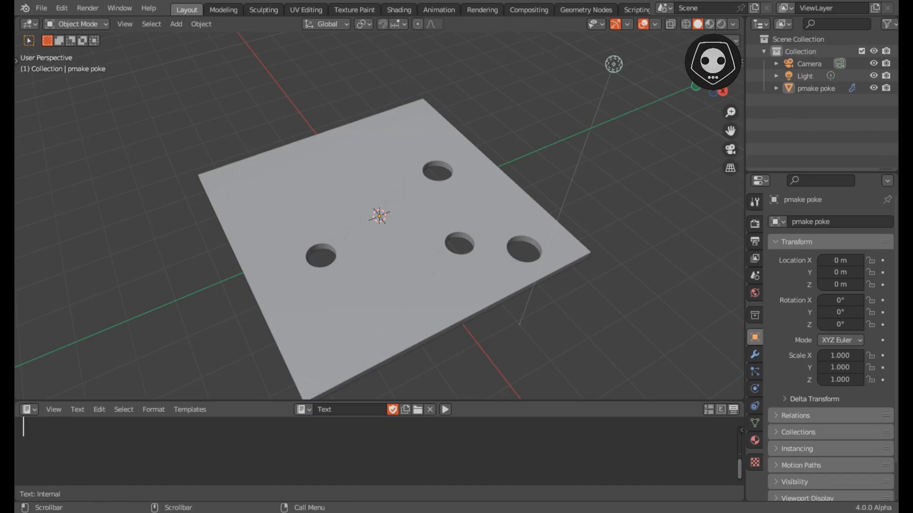
{"action": "key", "text": "ctrl+z"}
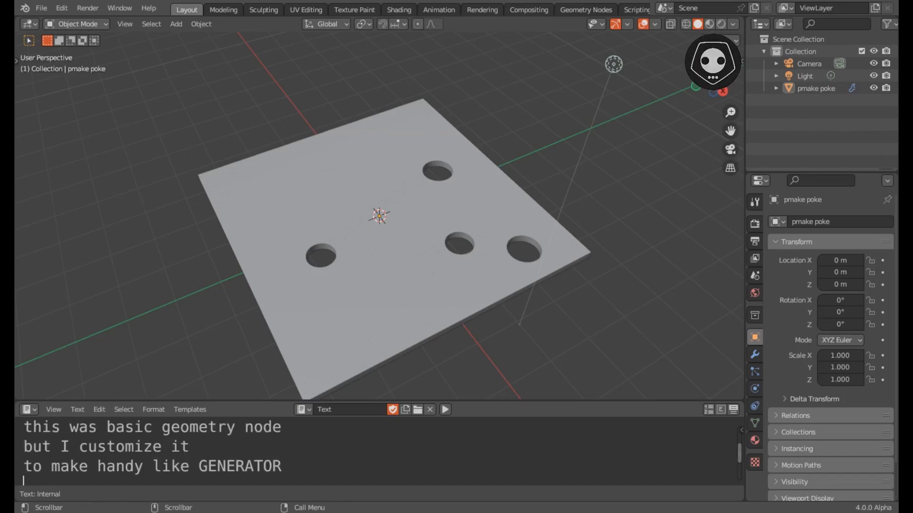
Add the closing line "HAPPY BLENDER :)" in an enlarged text area and replace the text editor with a small Dope Sheet area
{"action": "left_click_drag", "start_coordinate": [379, 401], "coordinate": [379, 315]}
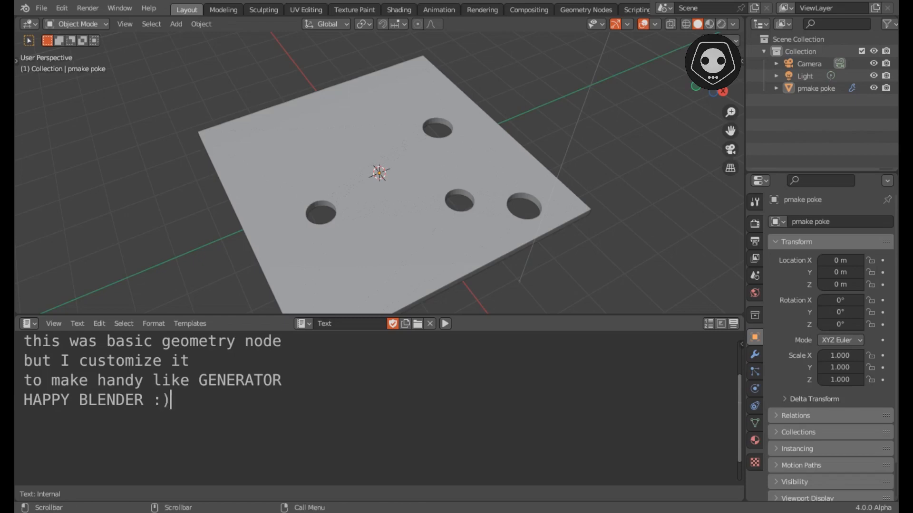
{"action": "key", "text": "shift+F12"}
{"action": "left_click_drag", "start_coordinate": [379, 314], "coordinate": [379, 439]}
Switch to the Blender window with "poke holes into a grid plain.blend" and show the plate in the Layout workspace with a slightly widened viewport
{"action": "key", "text": "alt+Tab"}
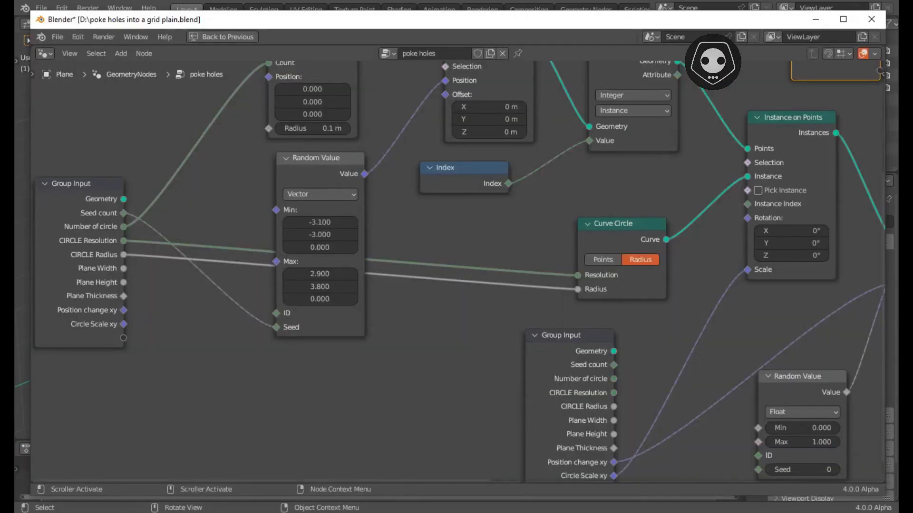
{"action": "key", "text": "ctrl+space"}
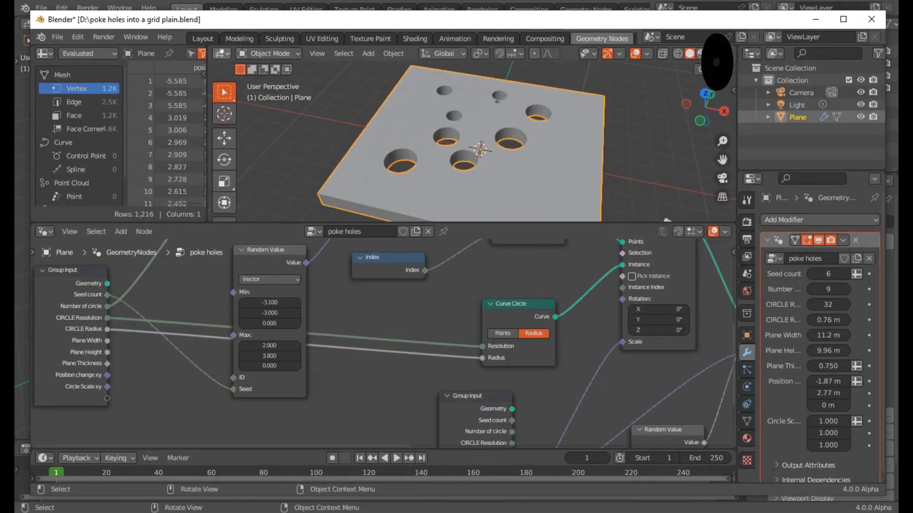
{"action": "left_click", "coordinate": [203, 38]}
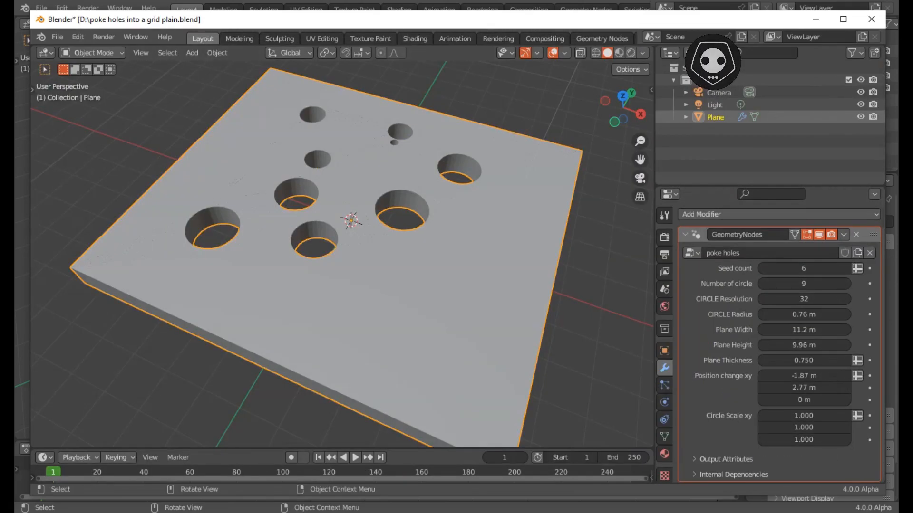
{"action": "left_click_drag", "start_coordinate": [655, 286], "coordinate": [669, 285]}
{"action": "middle_click_drag", "start_coordinate": [362, 276], "coordinate": [406, 268]}
{"action": "middle_click_drag", "start_coordinate": [361, 247], "coordinate": [409, 280], "text": "shift"}
{"action": "scroll", "coordinate": [409, 280], "scroll_direction": "up", "scroll_amount": 1}
{"action": "scroll", "coordinate": [349, 254], "scroll_direction": "up", "scroll_amount": 1}
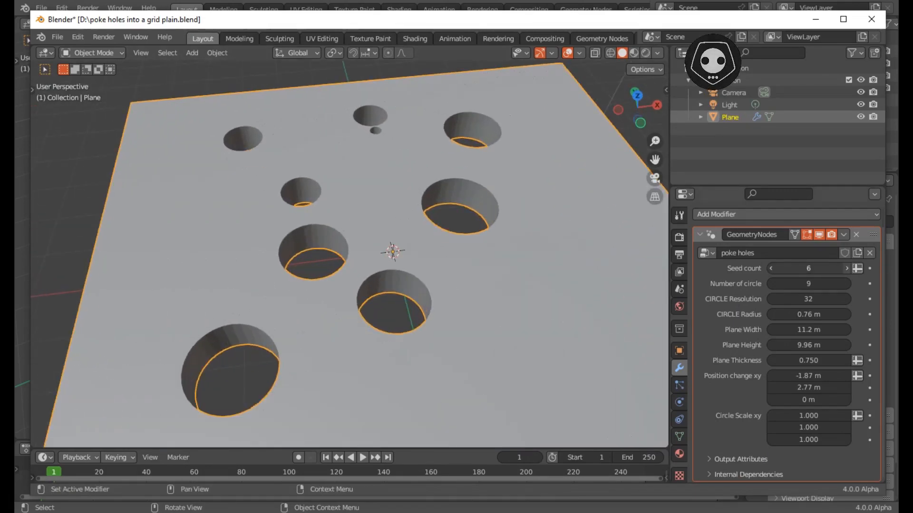
Set the modifier's seed count to 8
{"action": "left_click", "coordinate": [847, 268]}
{"action": "scroll", "coordinate": [356, 255], "scroll_direction": "down", "scroll_amount": 1}
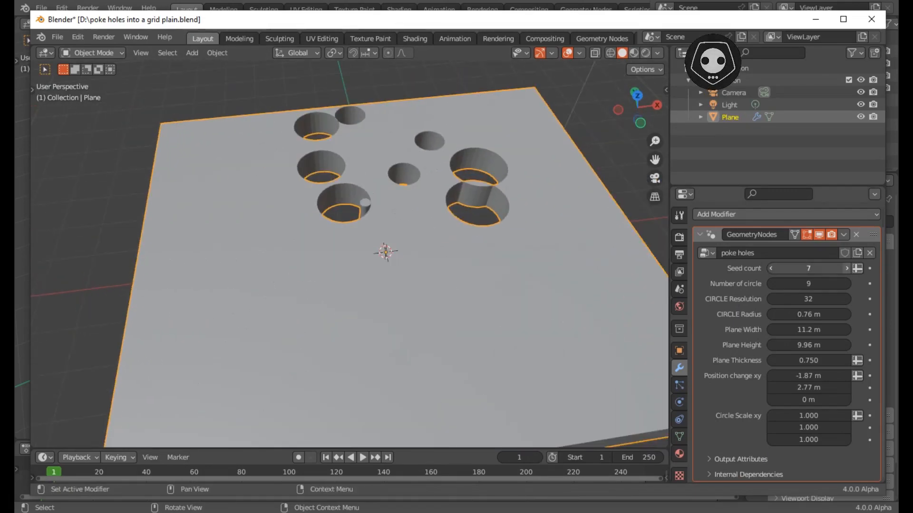
{"action": "left_click", "coordinate": [846, 268]}
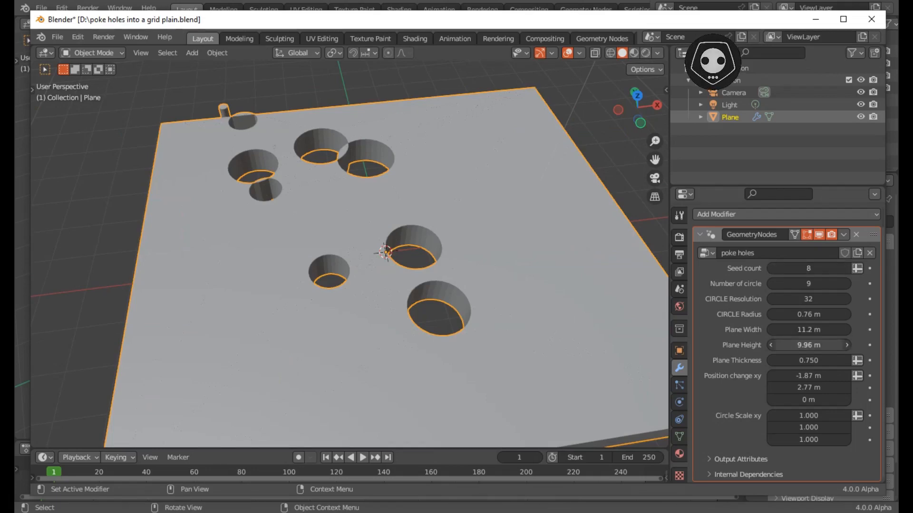
Set the plane width to 11.6 m and the plane height to 12.7 m
{"action": "left_click_drag", "start_coordinate": [808, 329], "coordinate": [879, 346]}
{"action": "scroll", "coordinate": [561, 286], "scroll_direction": "down", "scroll_amount": 2}
{"action": "middle_click_drag", "start_coordinate": [537, 276], "coordinate": [590, 301]}
{"action": "scroll", "coordinate": [590, 301], "scroll_direction": "up", "scroll_amount": 2}
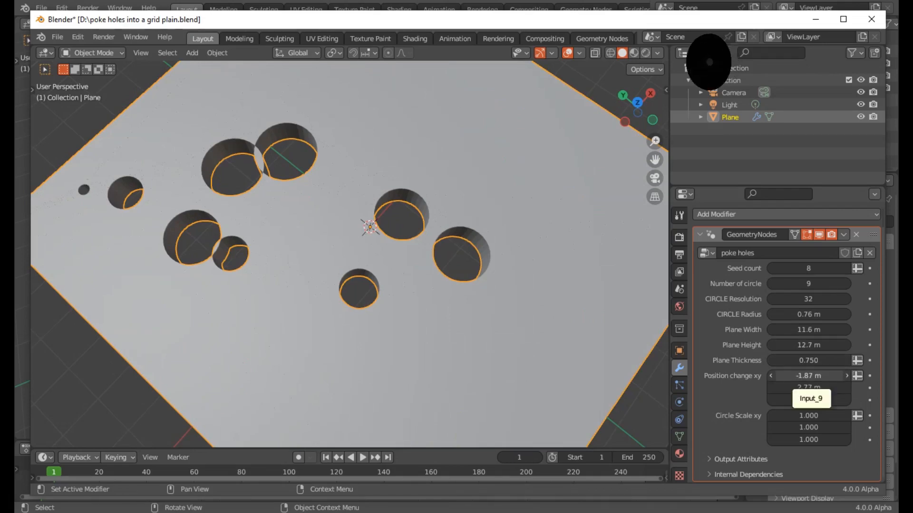
Set Position change xy to -3.18 m and 0.83 m, the seed count to 6, and the X value of Circle Scale xy to 1
{"action": "left_click_drag", "start_coordinate": [808, 376], "coordinate": [794, 415]}
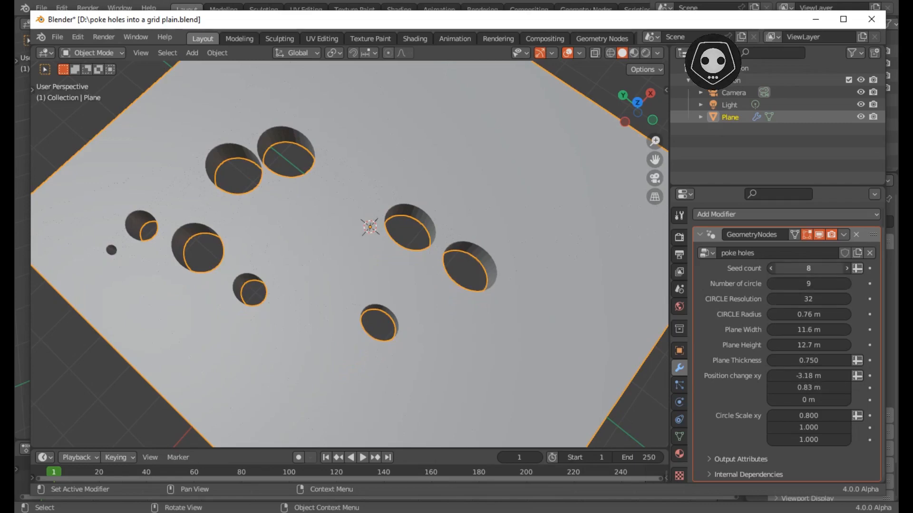
{"action": "left_click", "coordinate": [770, 268]}
{"action": "left_click", "coordinate": [770, 268]}
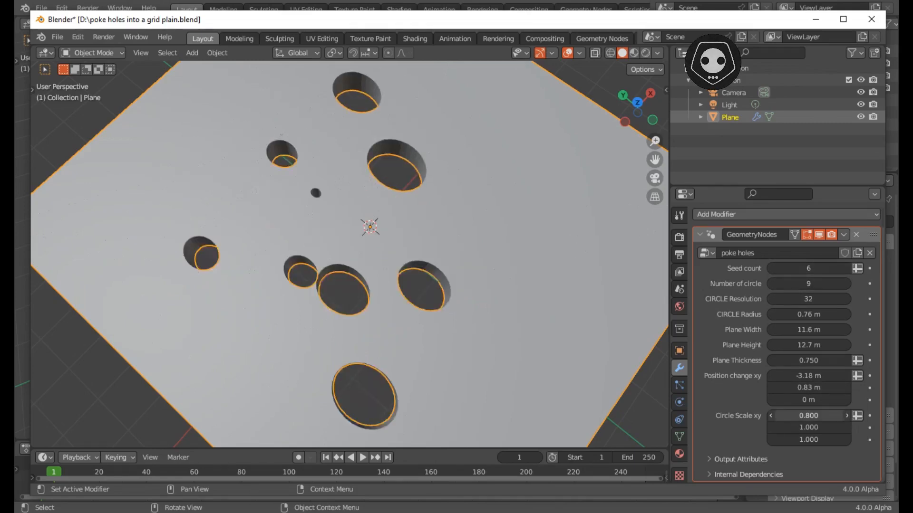
{"action": "type", "text": "1"}
{"action": "key", "text": "Return"}
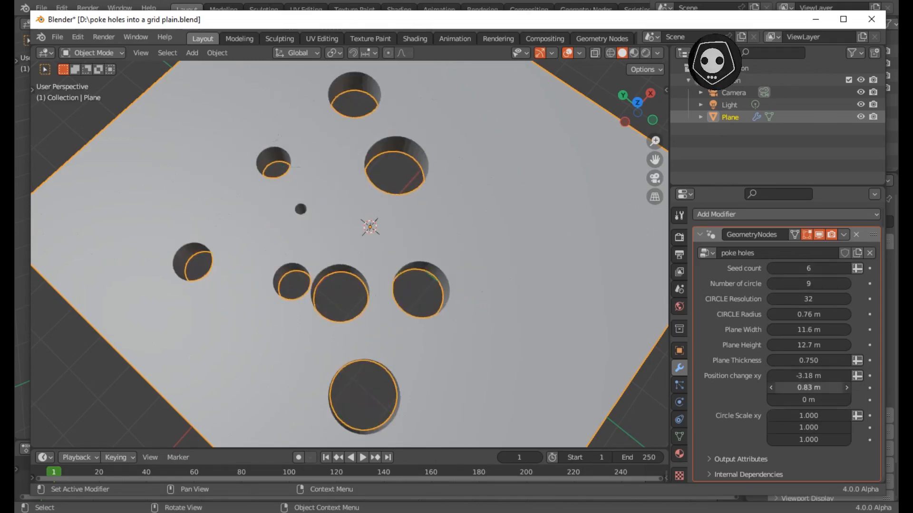
Set Position change xy to -4.22 m in X and 3.79 m in Y and inspect the whole perforated plate
{"action": "left_click_drag", "start_coordinate": [808, 376], "coordinate": [777, 375]}
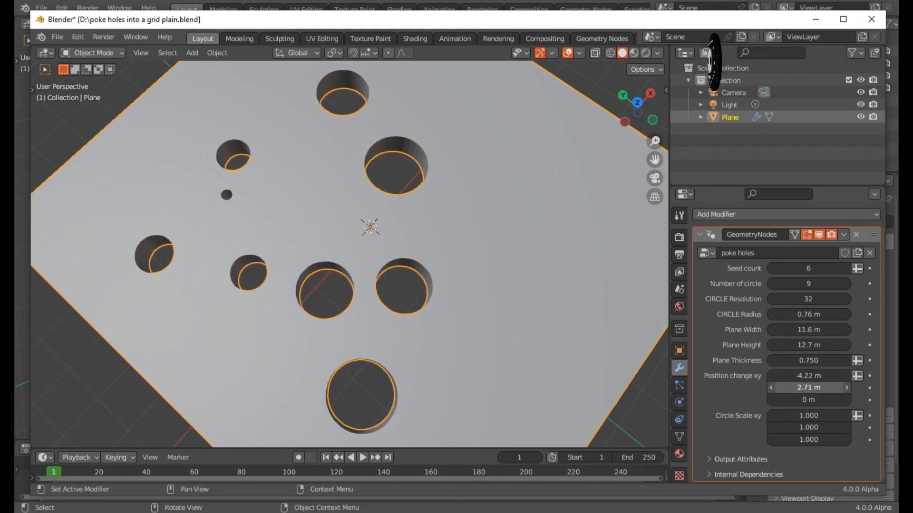
{"action": "scroll", "coordinate": [350, 254], "scroll_direction": "down", "scroll_amount": 2}
{"action": "middle_click_drag", "start_coordinate": [349, 254], "coordinate": [375, 237]}
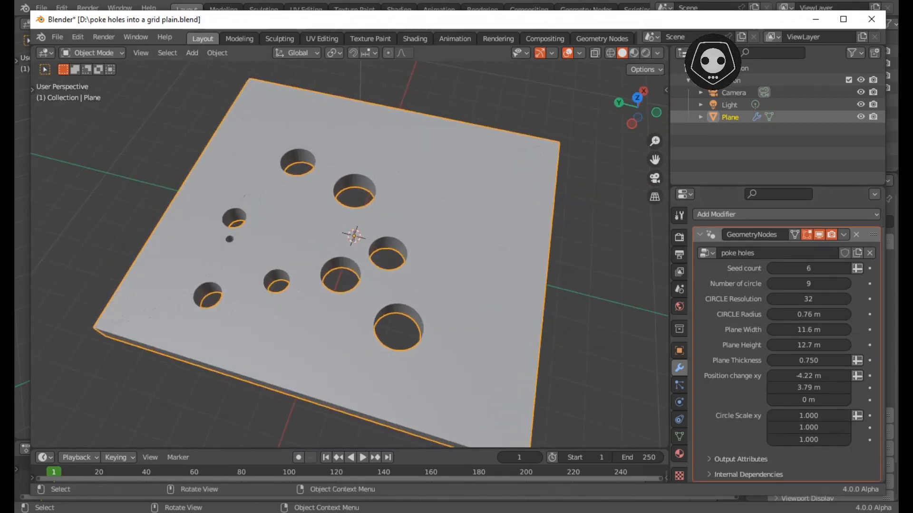
{"action": "mouse_move", "coordinate": [361, 256]}
{"action": "middle_mouse_down"}
{"action": "mouse_move", "coordinate": [294, 229]}
{"action": "mouse_move", "coordinate": [409, 240]}
{"action": "mouse_move", "coordinate": [355, 271]}
{"action": "middle_mouse_up"}
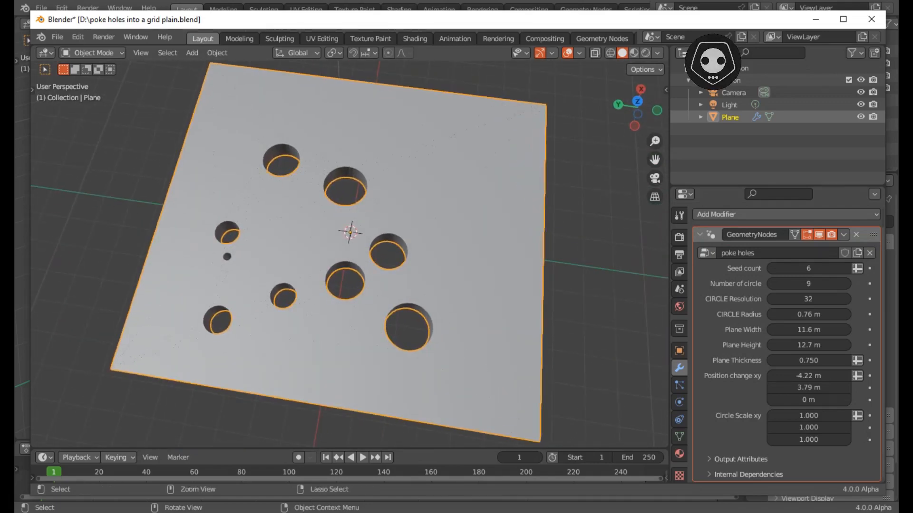
{"action": "key", "text": "ctrl+space"}
{"action": "scroll", "coordinate": [457, 272], "scroll_direction": "down", "scroll_amount": 1}
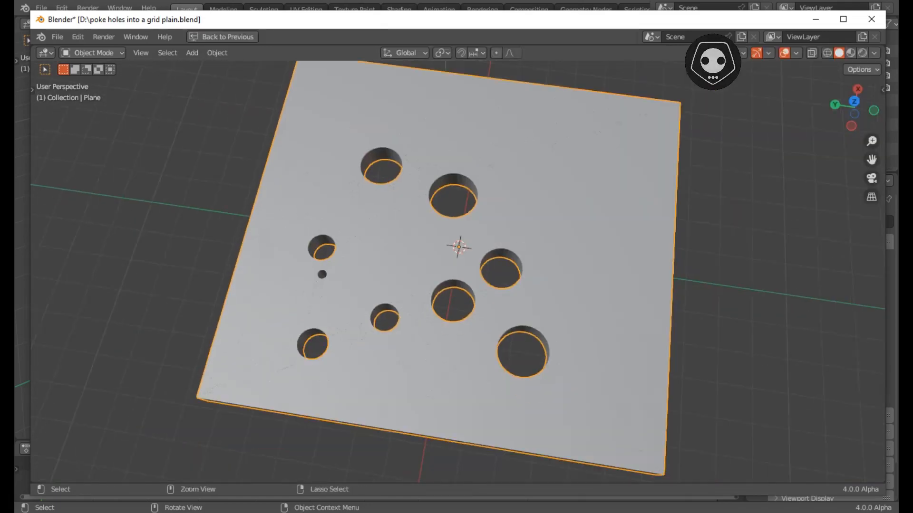
{"action": "key", "text": "ctrl+space"}
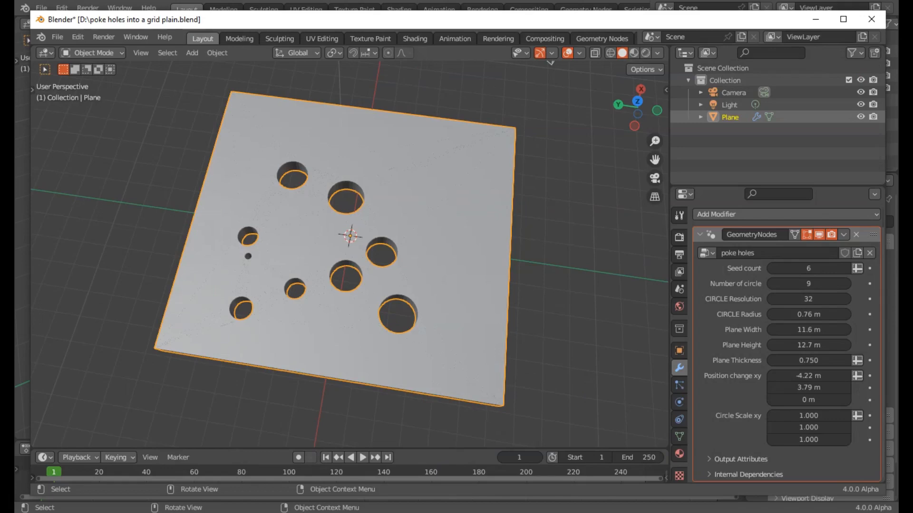